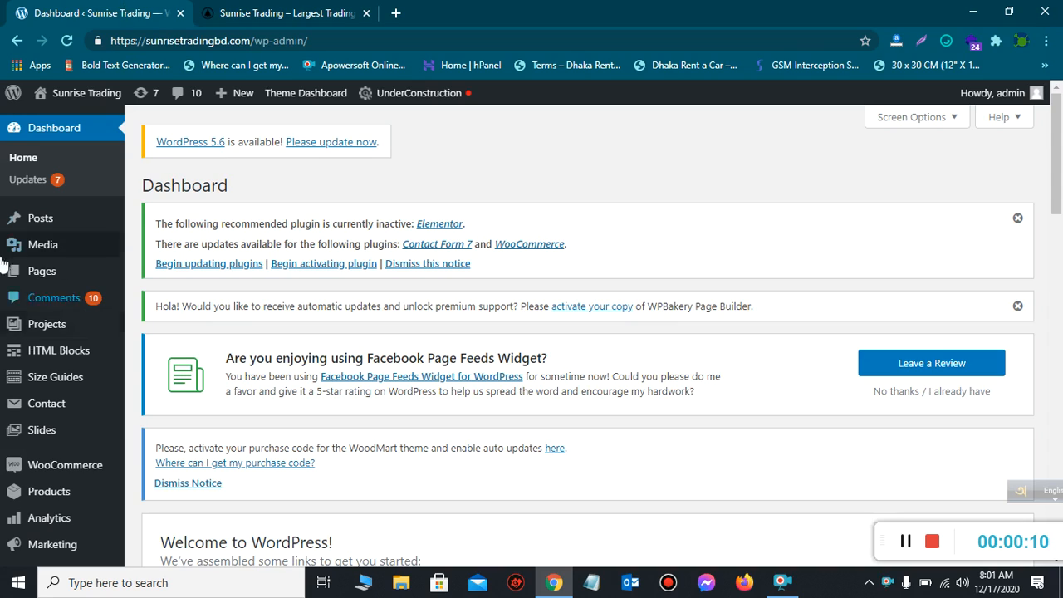
# - Look through the WordPress admin dashboard and its full navigation list
pyautogui.scroll(-9, 127, 374)
pyautogui.scroll(-3, 128, 378)
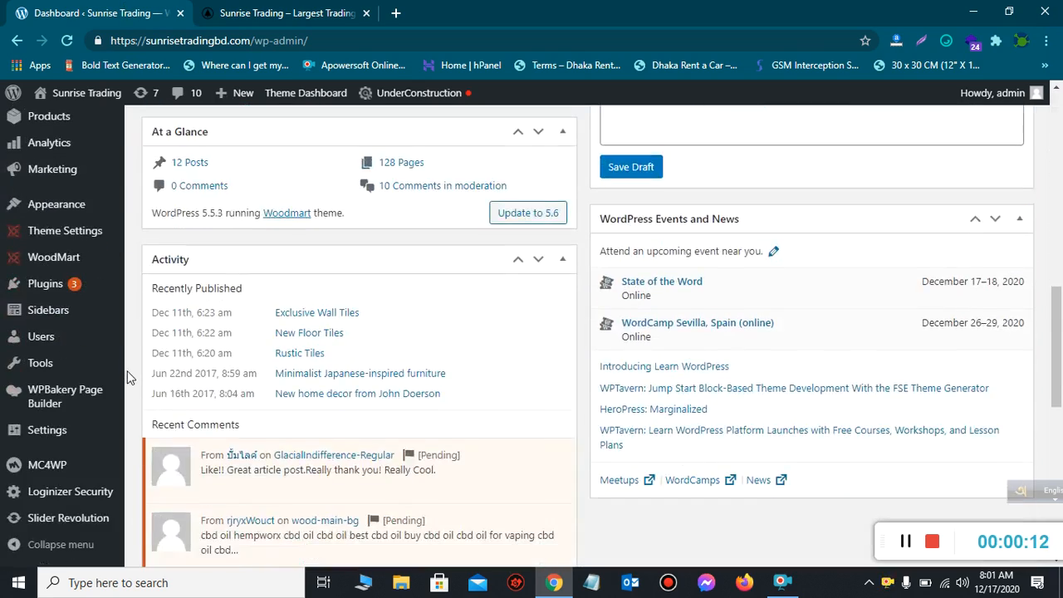
pyautogui.scroll(15, 129, 378)
pyautogui.moveTo(108, 411)
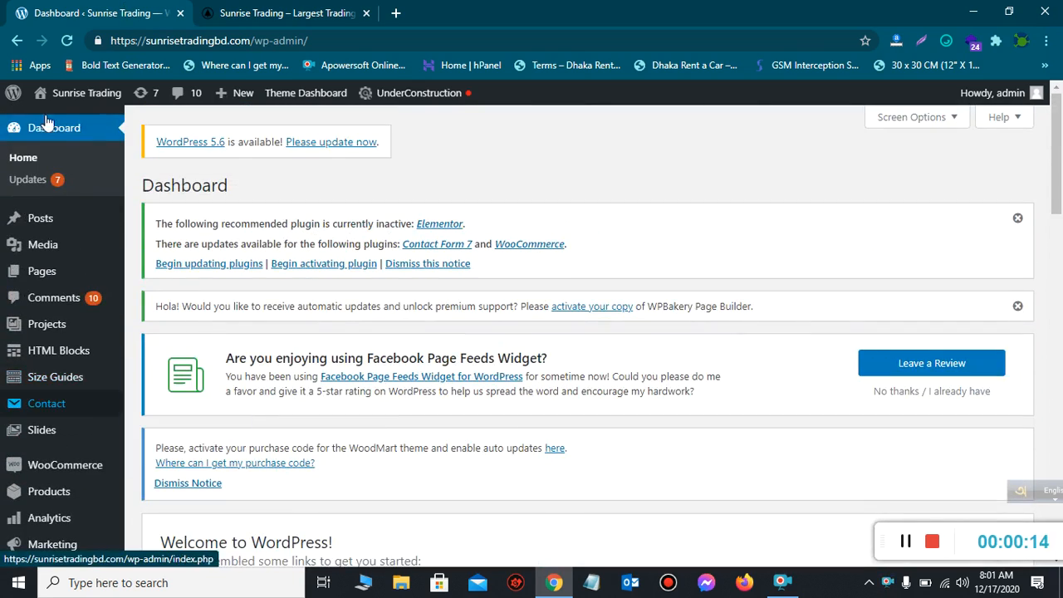
pyautogui.scroll(-3, 38, 422)
pyautogui.moveTo(40, 422)
pyautogui.scroll(-4, 40, 422)
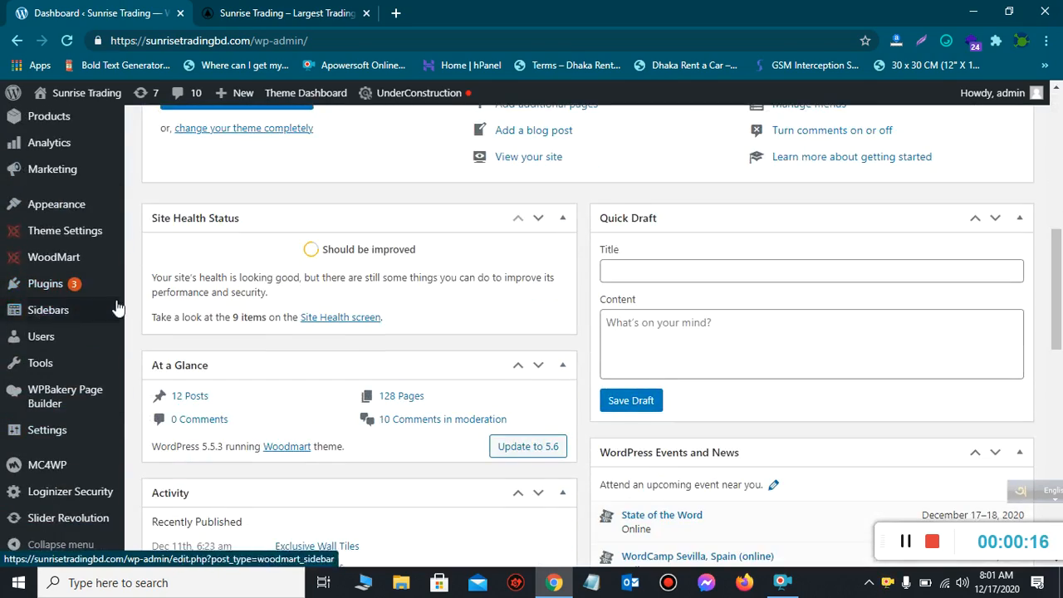
# - Switch to the live Sunrise Trading site and look over the home page, including its header logo and product sections
pyautogui.click(272, 11)
pyautogui.scroll(-3, 443, 485)
pyautogui.scroll(-15, 382, 491)
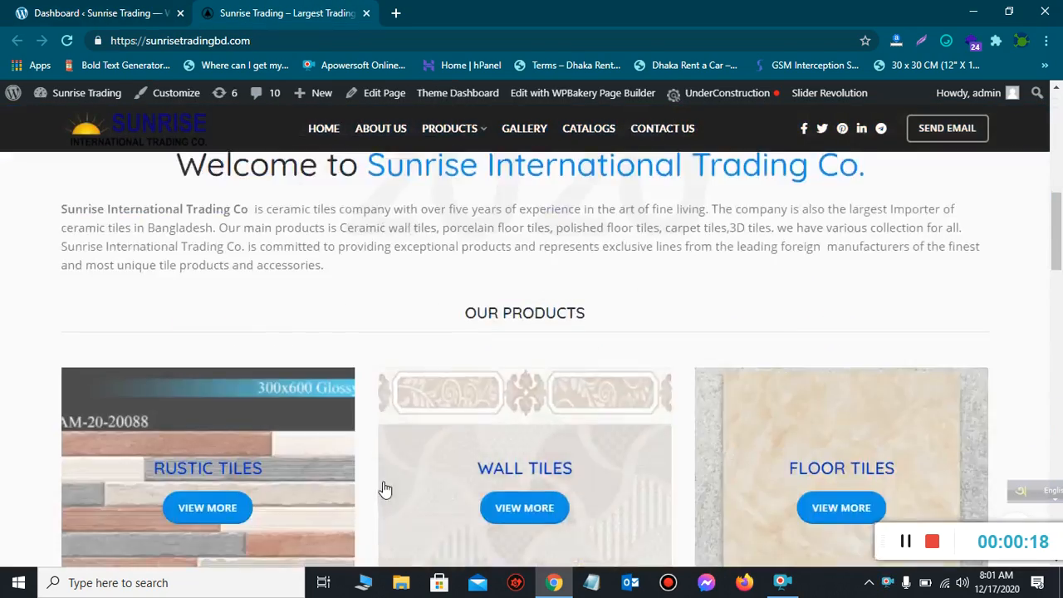
pyautogui.scroll(8, 383, 491)
pyautogui.scroll(8, 383, 486)
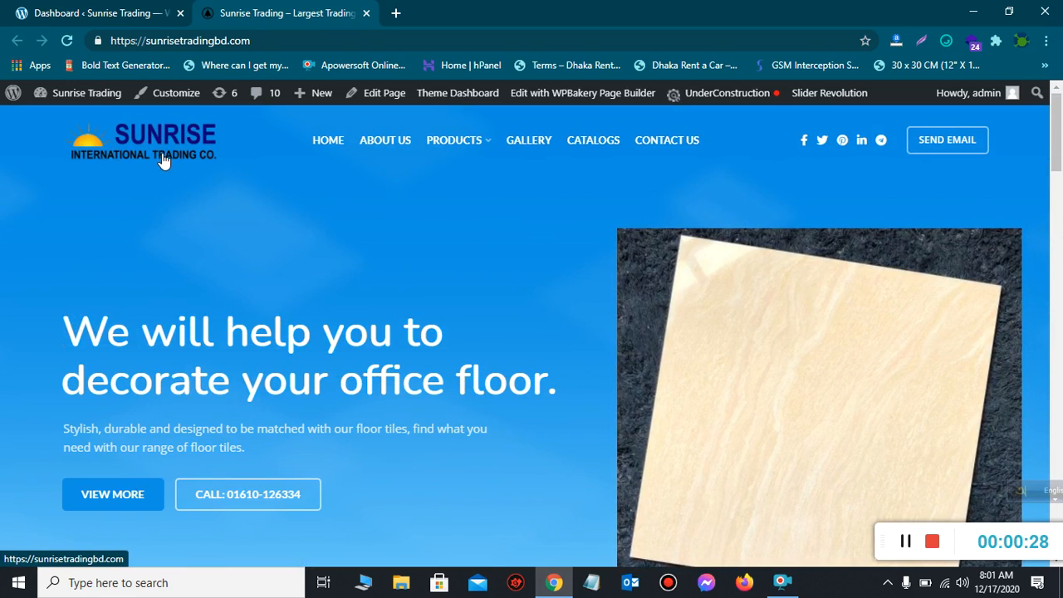
# - Return to the WordPress admin and open the WoodMart Header builder
pyautogui.click(155, 11)
pyautogui.scroll(-4, 75, 332)
pyautogui.moveTo(83, 349)
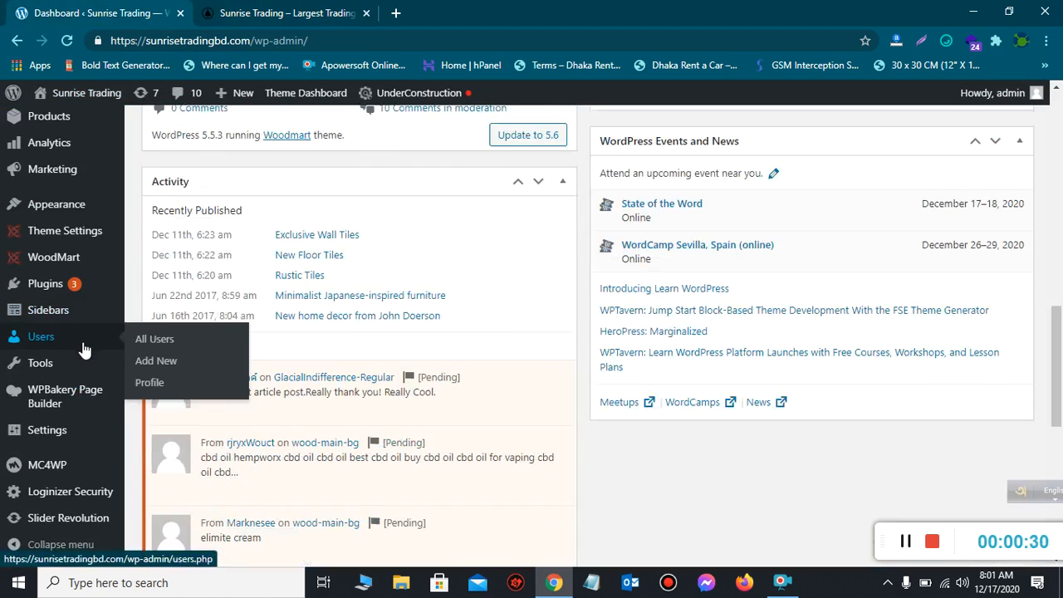
pyautogui.moveTo(47, 270)
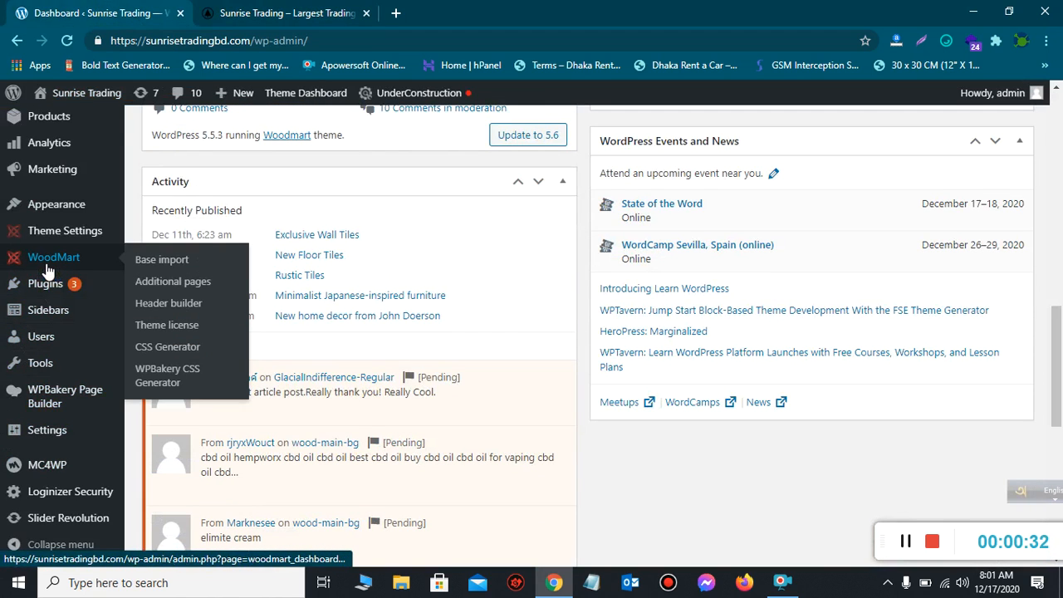
pyautogui.click(155, 305)
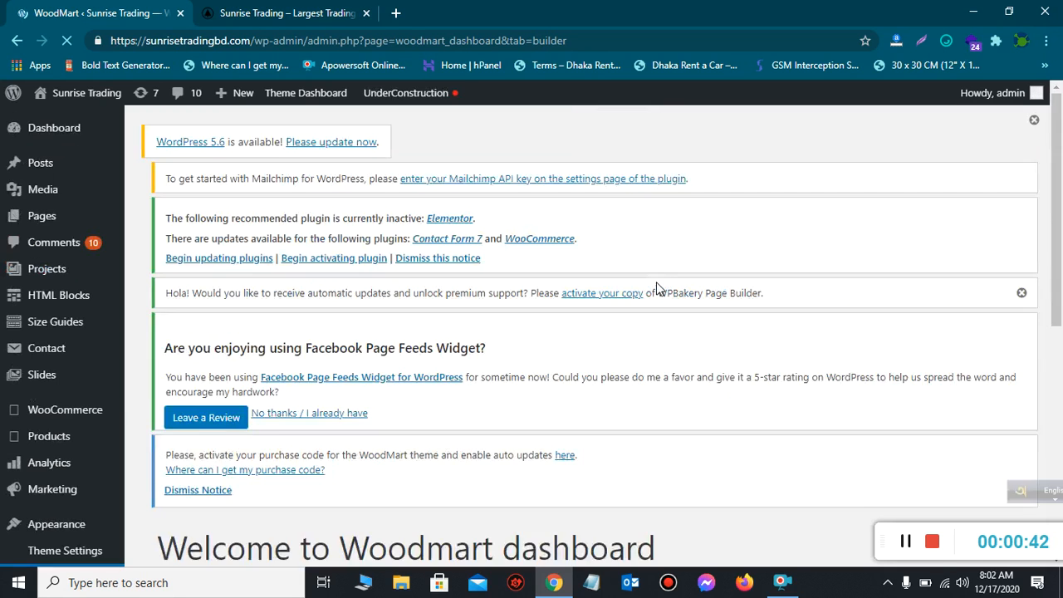
# - Open the Header Corporate Overlap header for editing
pyautogui.scroll(-5, 537, 304)
pyautogui.scroll(-1, 518, 309)
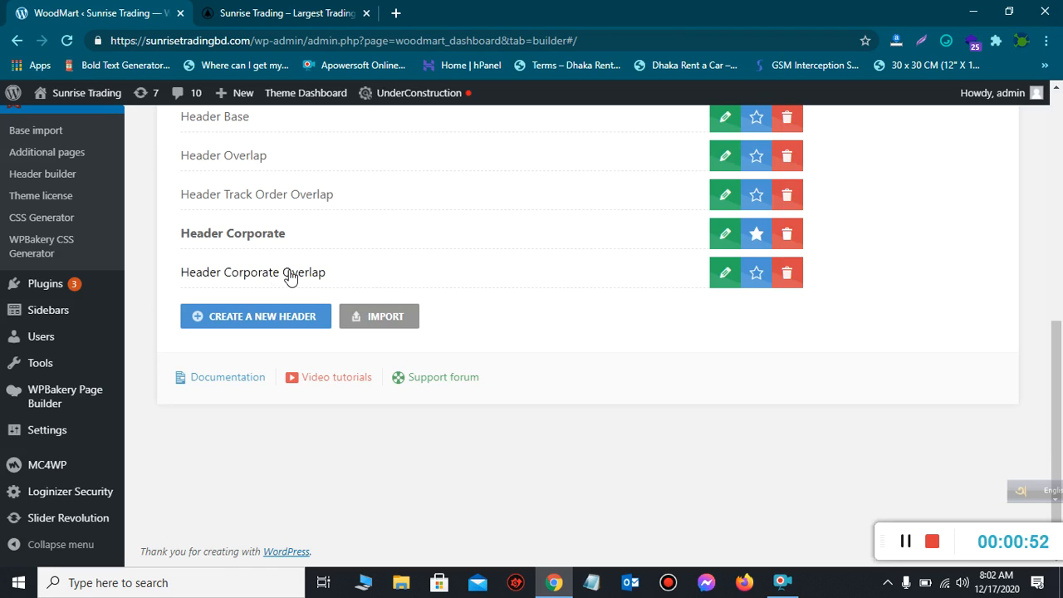
pyautogui.click(725, 278)
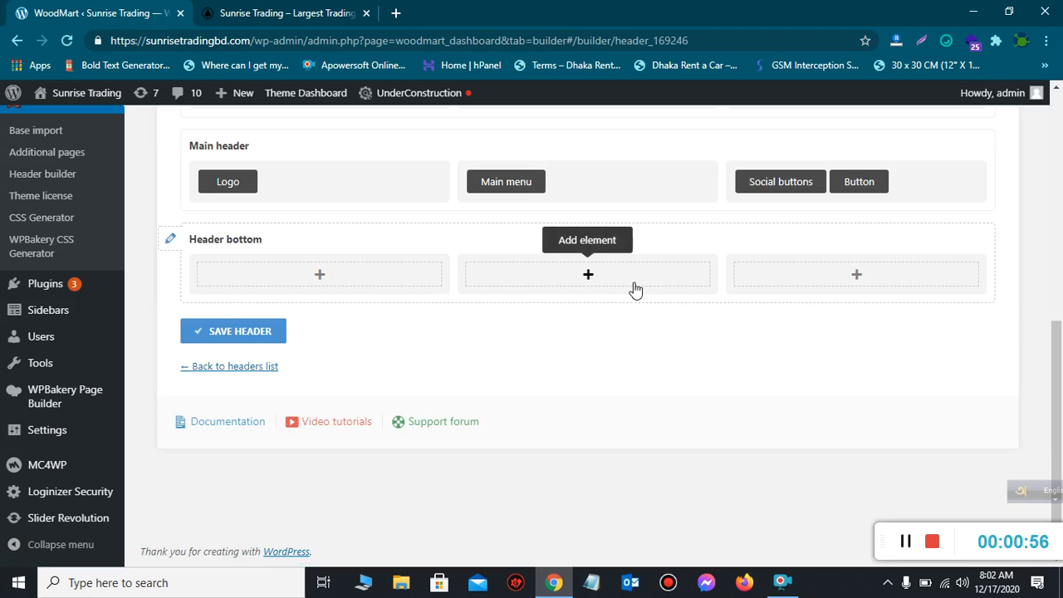
# - Check the main and sticky images in the desktop header's Logo settings, then save the settings and the header
pyautogui.scroll(2, 311, 256)
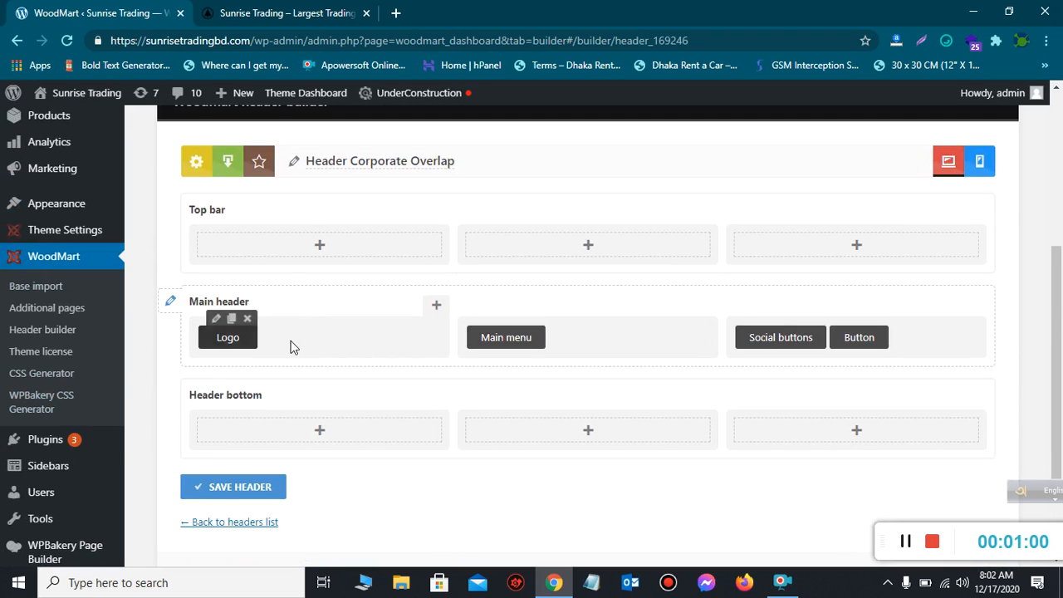
pyautogui.moveTo(213, 341)
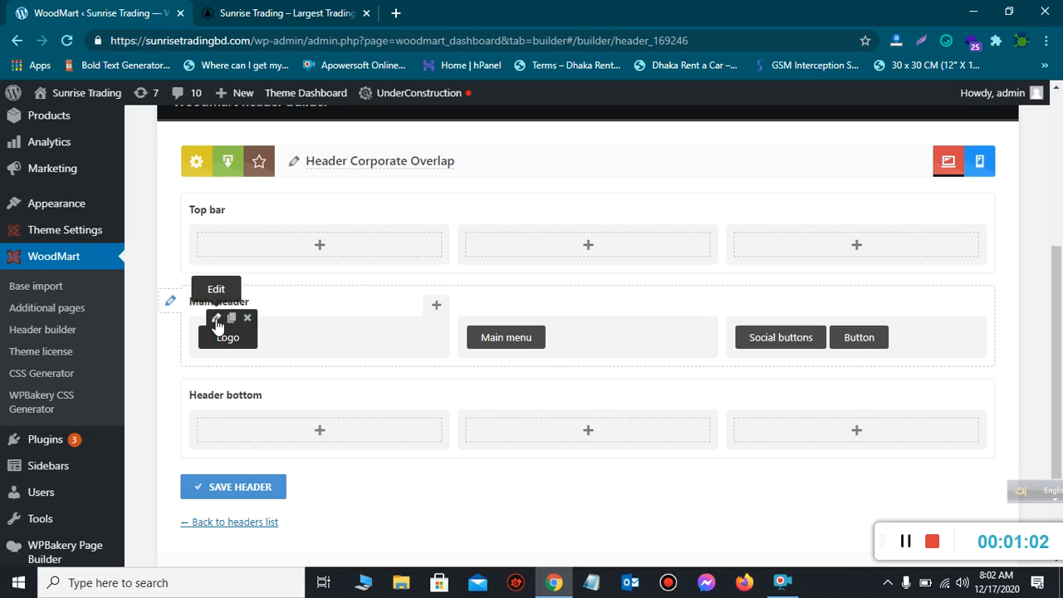
pyautogui.click(216, 320)
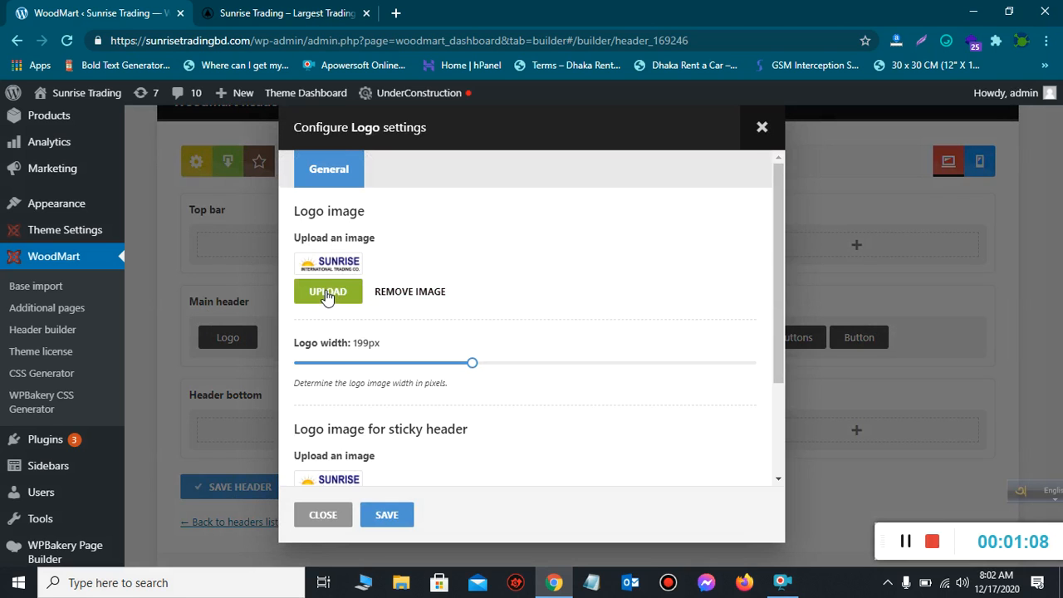
pyautogui.scroll(-2, 322, 428)
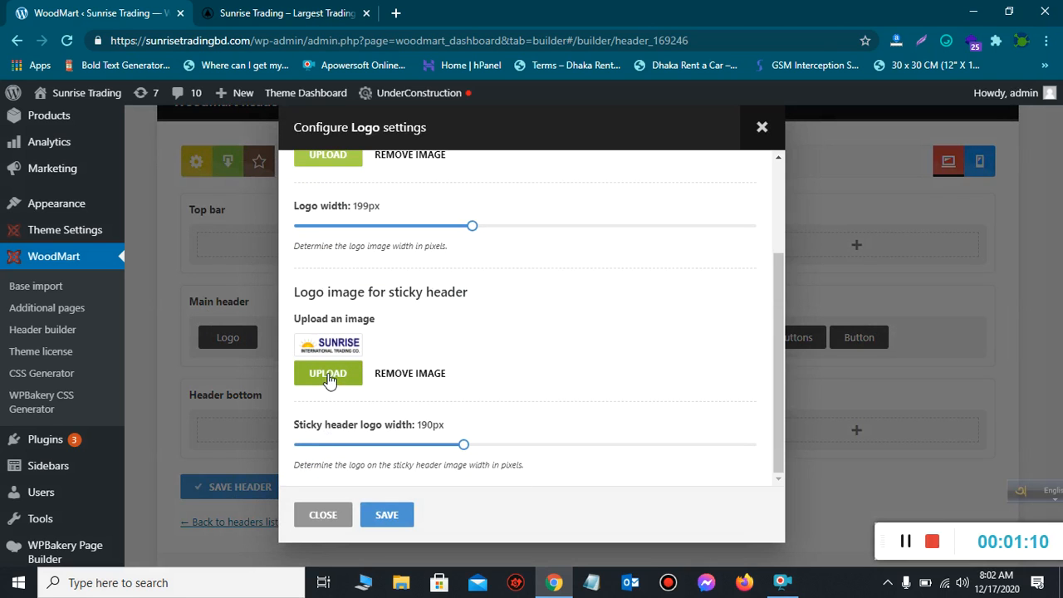
pyautogui.scroll(2, 329, 380)
pyautogui.click(389, 517)
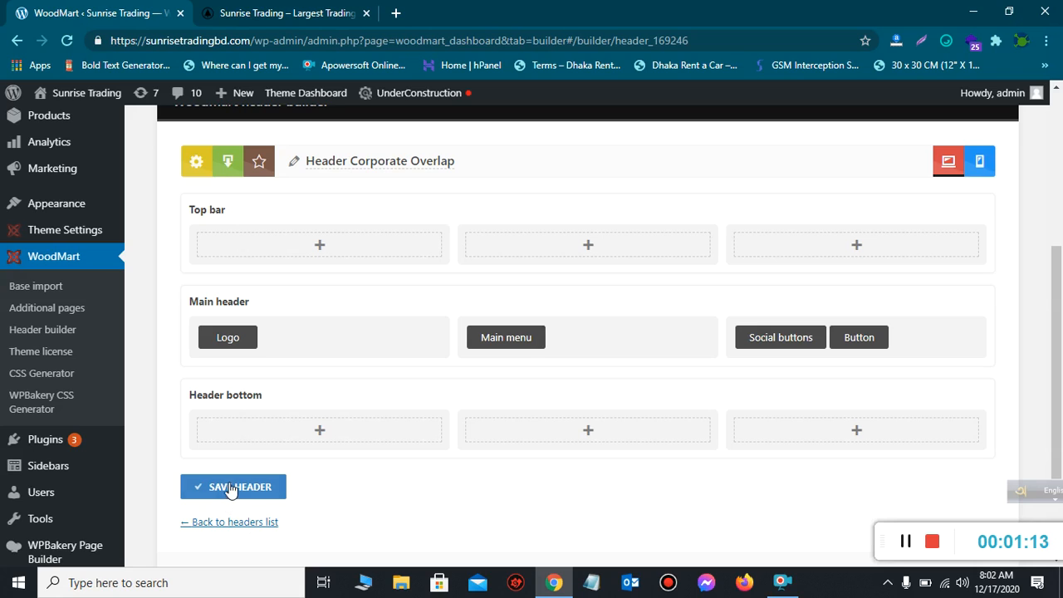
pyautogui.click(233, 490)
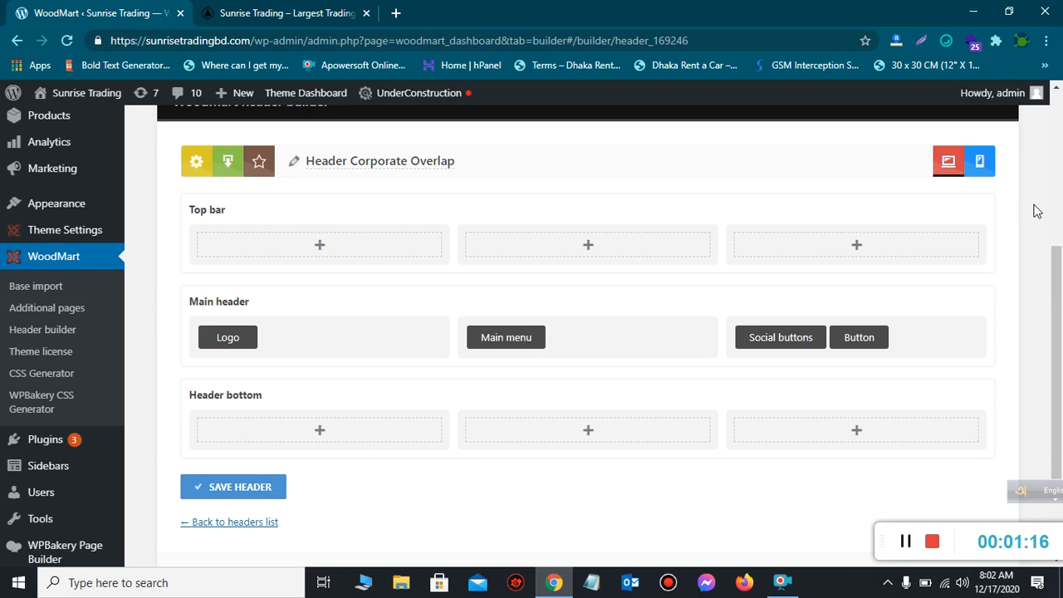
# - Switch to the mobile header layout, check its Logo element's main and sticky images, and save the settings and the header
pyautogui.click(981, 166)
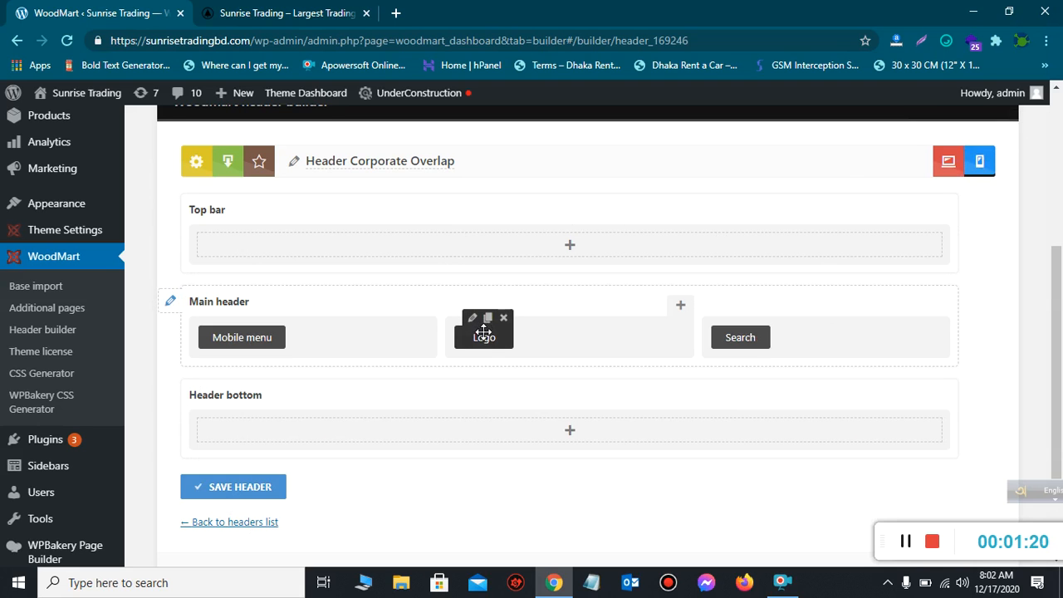
pyautogui.click(473, 321)
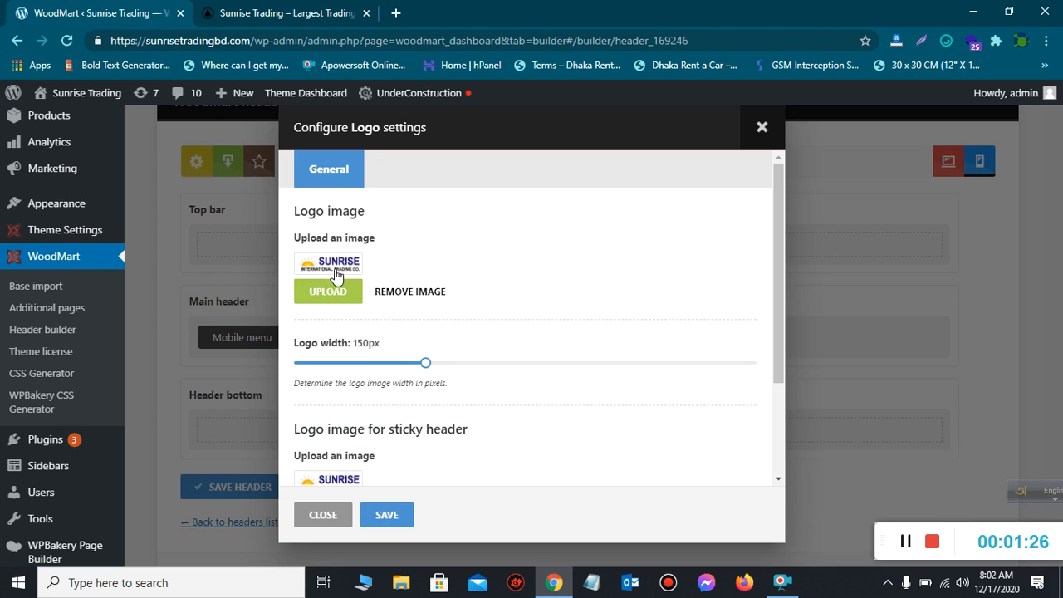
pyautogui.scroll(-1, 330, 446)
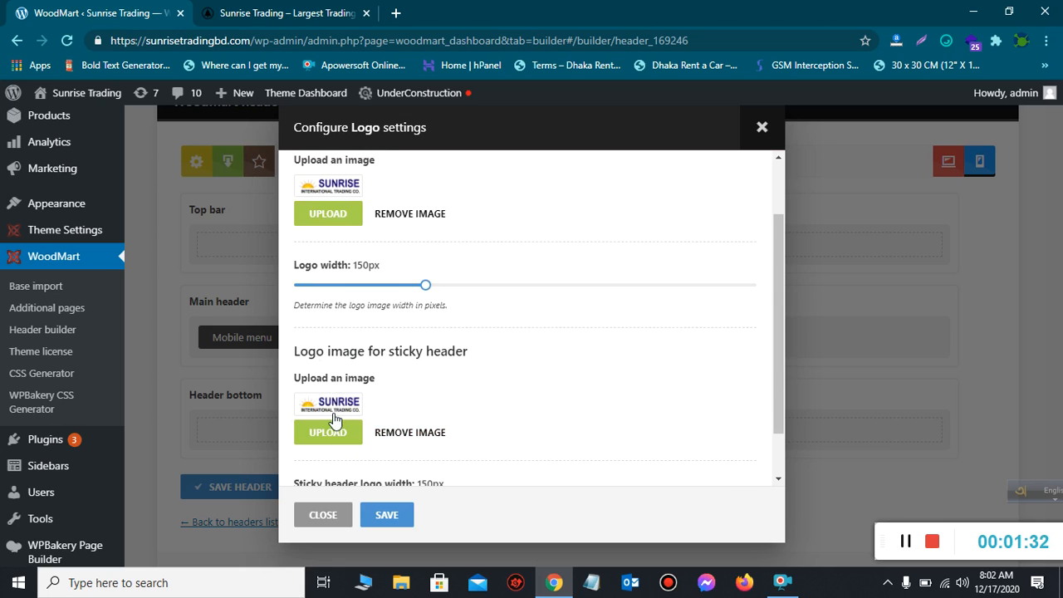
pyautogui.scroll(-1, 335, 422)
pyautogui.click(391, 519)
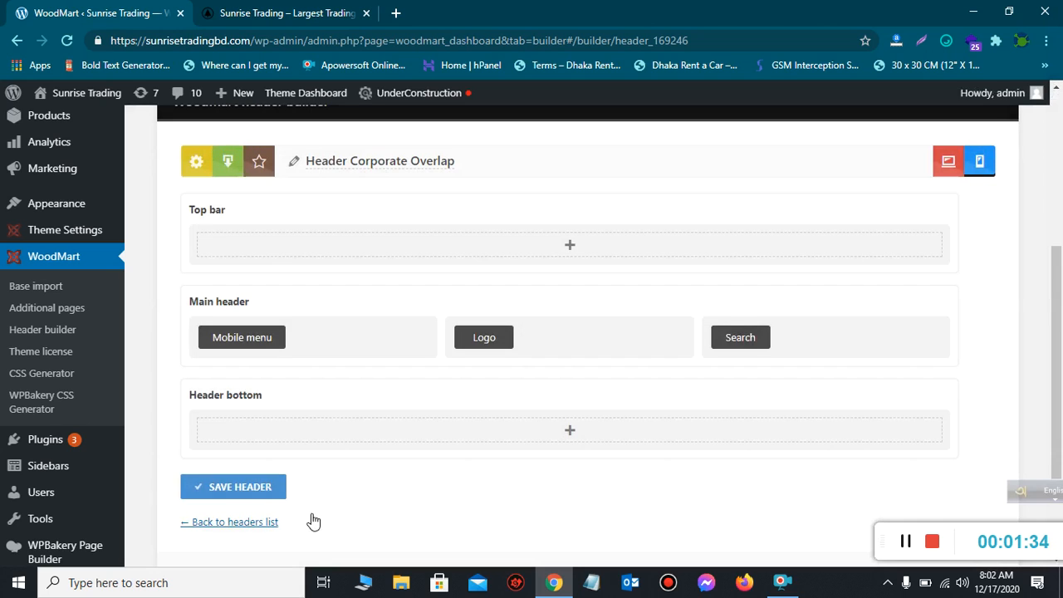
pyautogui.click(254, 490)
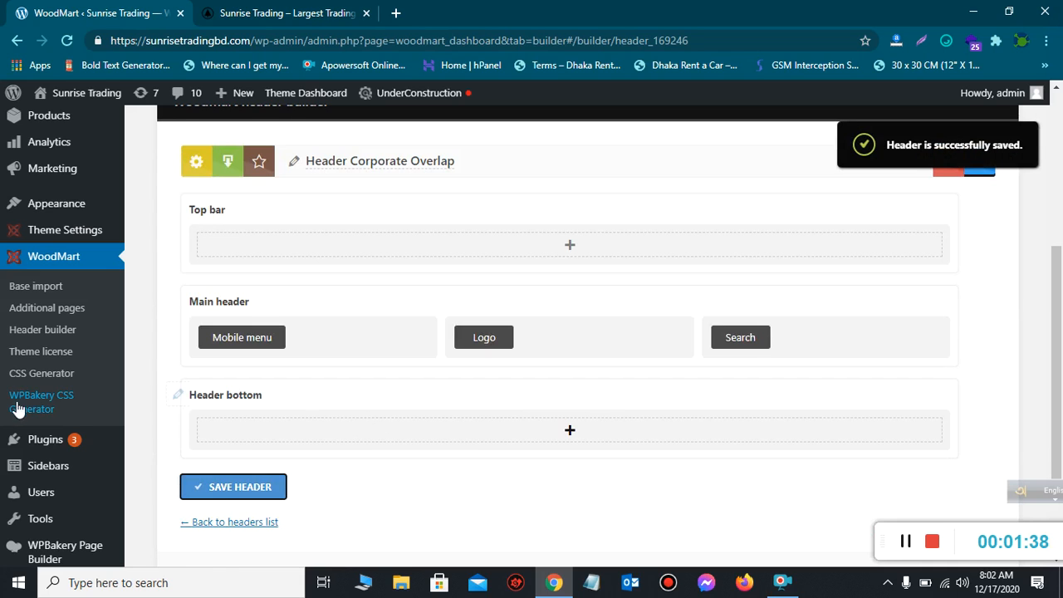
# - Check the live home page's normal and sticky header logos and browse the banner slider's slides
pyautogui.click(295, 13)
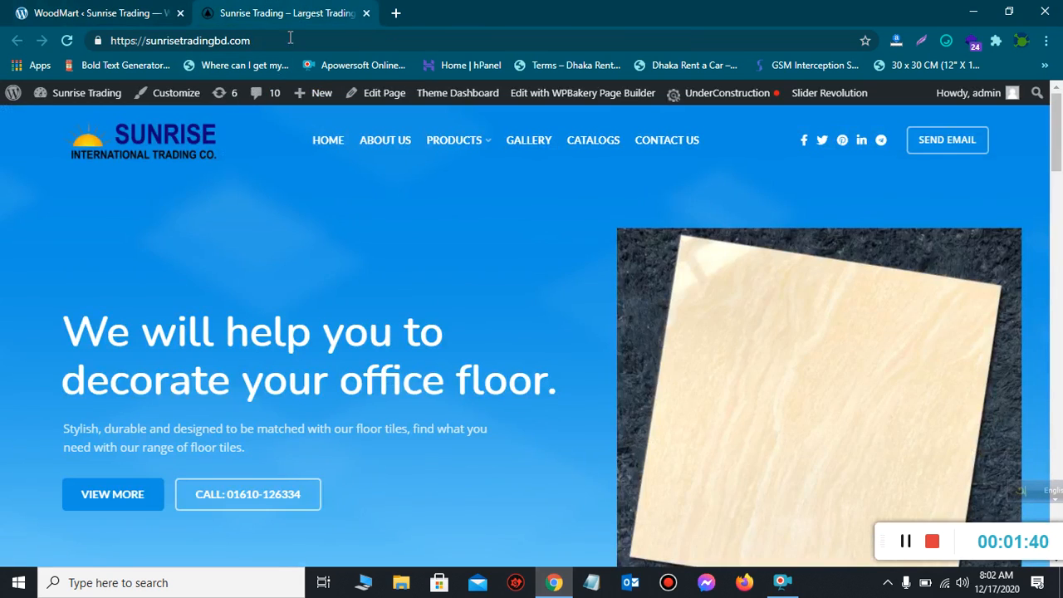
pyautogui.scroll(-2, 378, 312)
pyautogui.scroll(2, 378, 312)
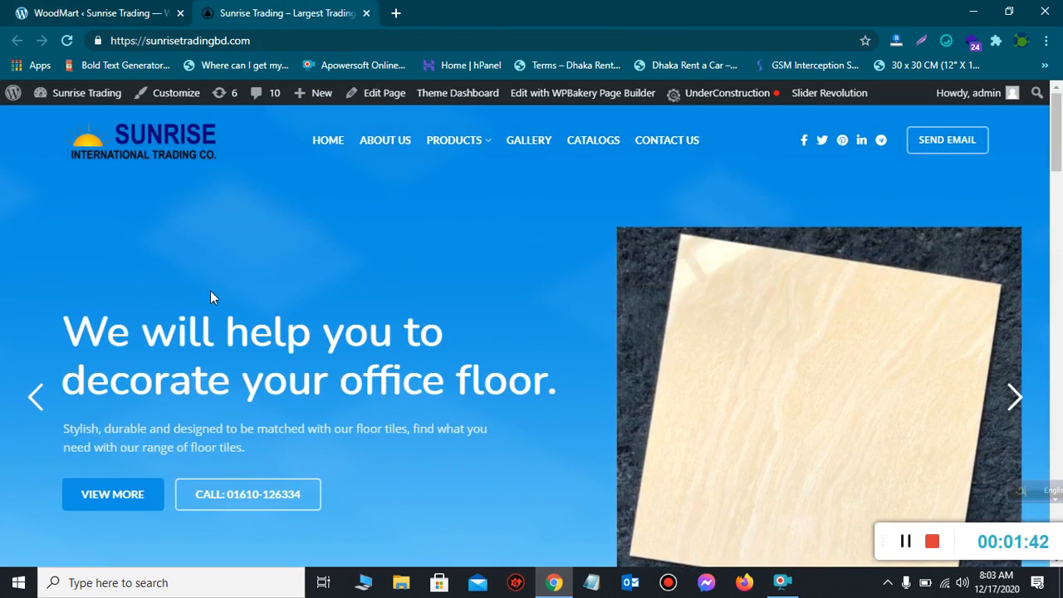
pyautogui.scroll(-1, 867, 341)
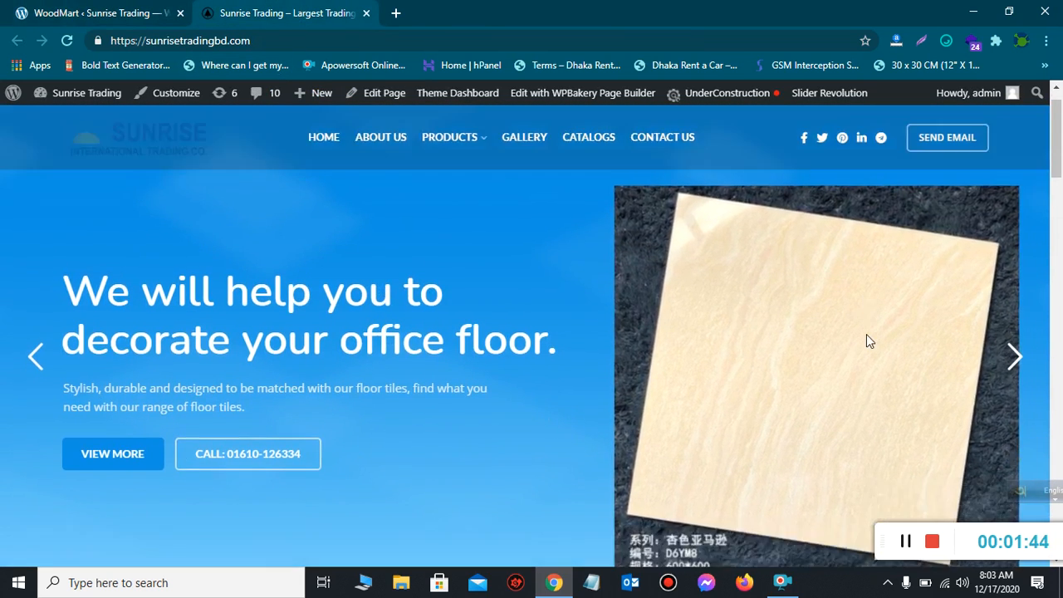
pyautogui.scroll(-1, 866, 334)
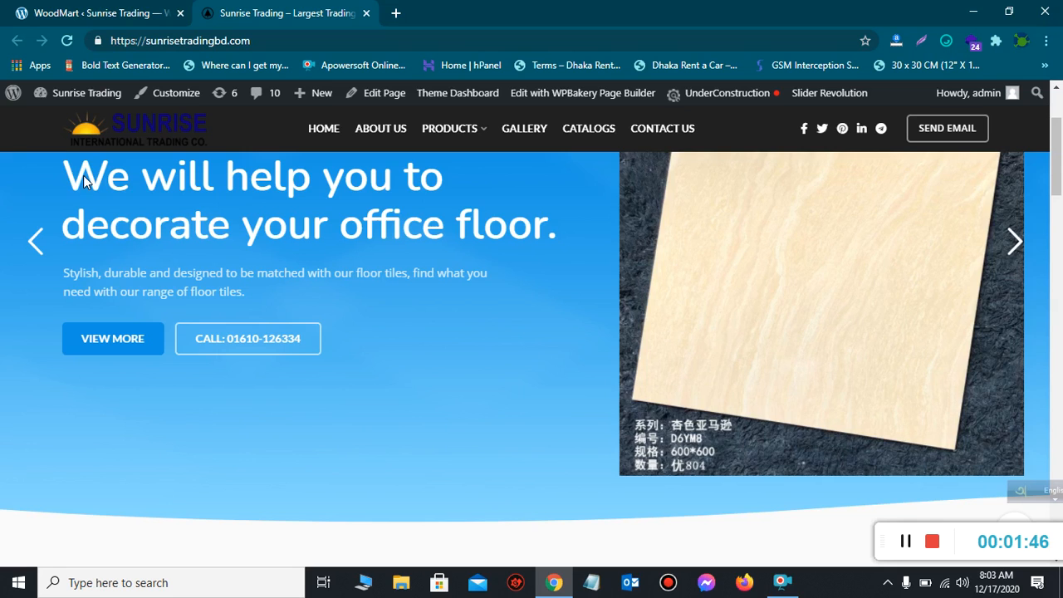
pyautogui.scroll(1, 327, 227)
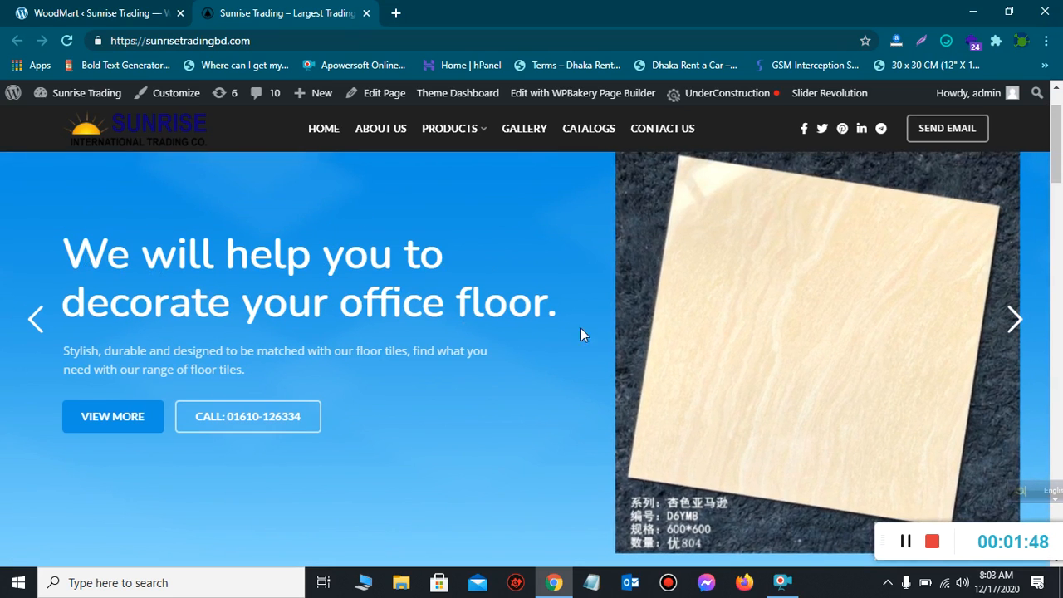
pyautogui.click(1025, 324)
pyautogui.click(1017, 319)
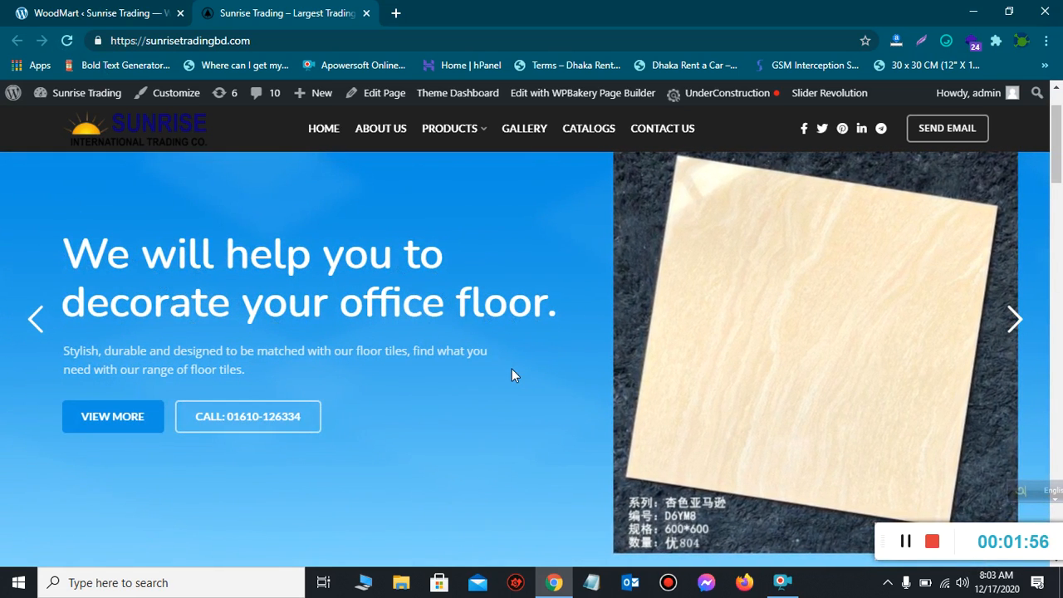
# - Return to the WordPress admin and open Slider Revolution
pyautogui.click(73, 9)
pyautogui.scroll(-2, 33, 320)
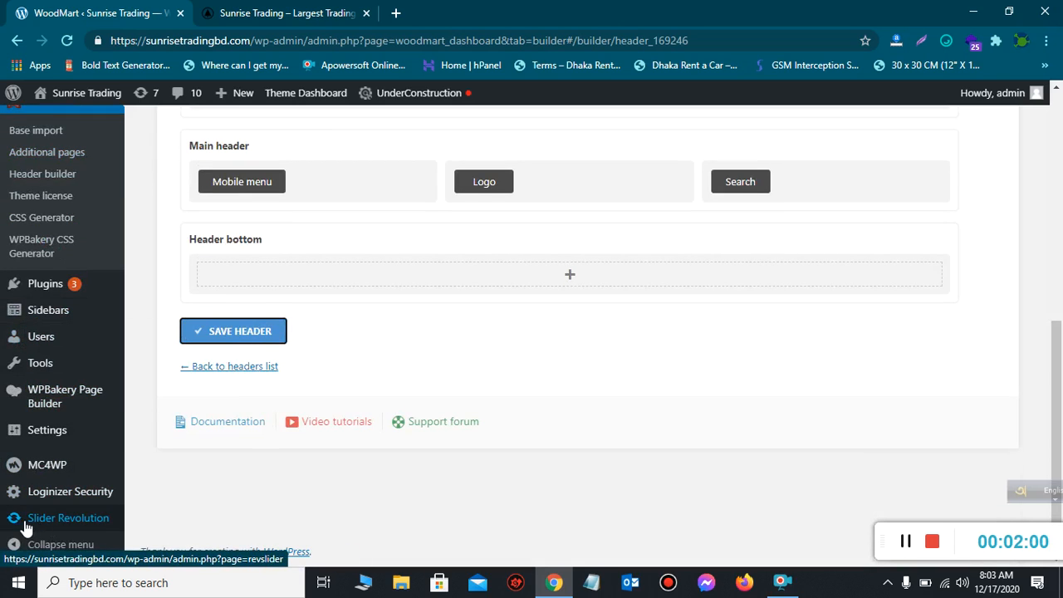
pyautogui.click(69, 523)
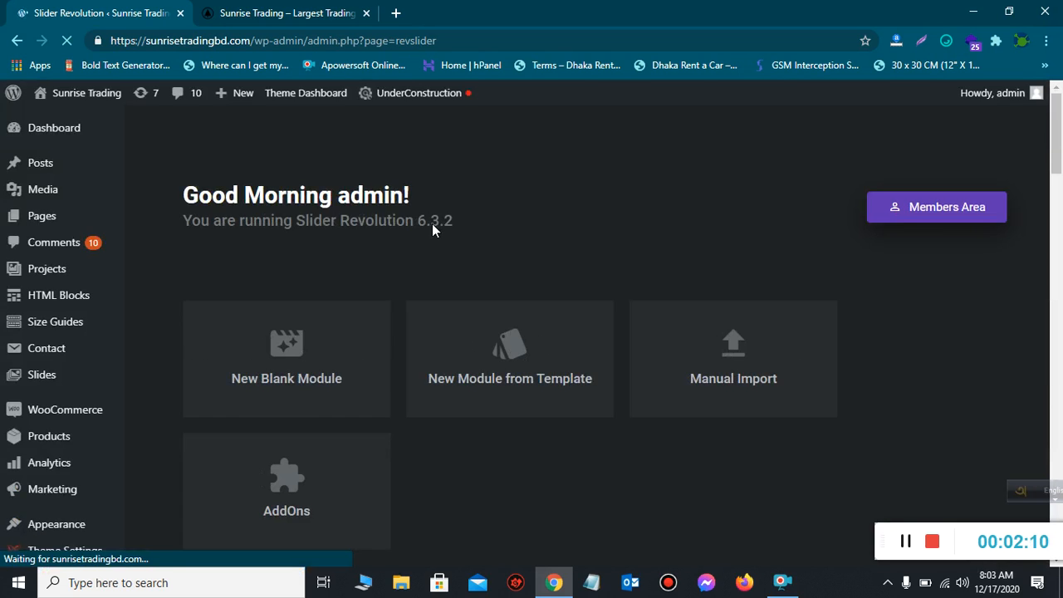
# - Find the "corporate" module on page 11 of the module list and open it in the slide editor
pyautogui.scroll(-3, 432, 224)
pyautogui.scroll(-2, 433, 223)
pyautogui.scroll(5, 432, 223)
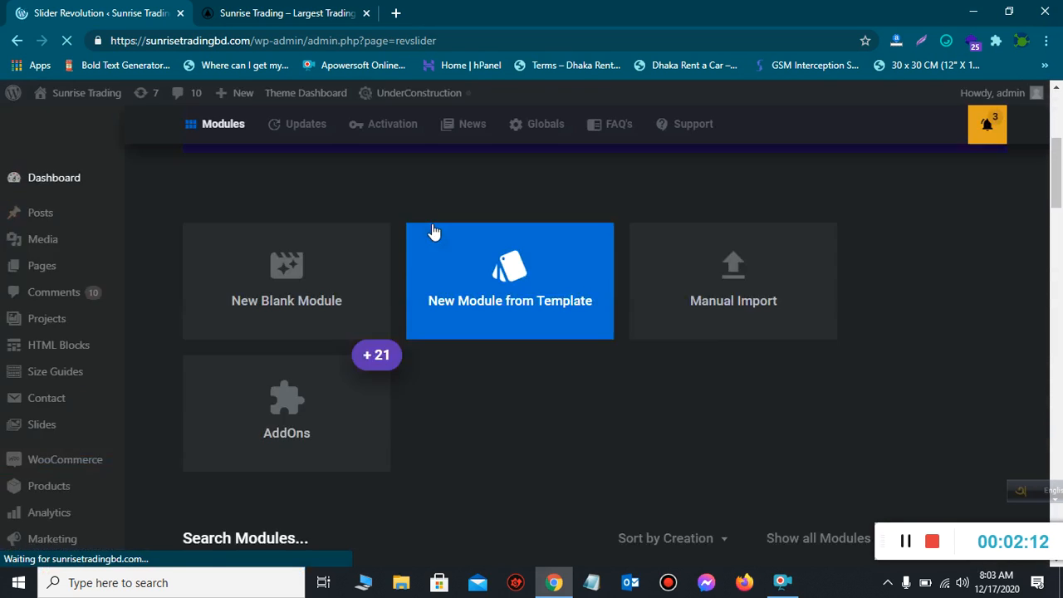
pyautogui.scroll(-1, 433, 224)
pyautogui.scroll(-4, 464, 344)
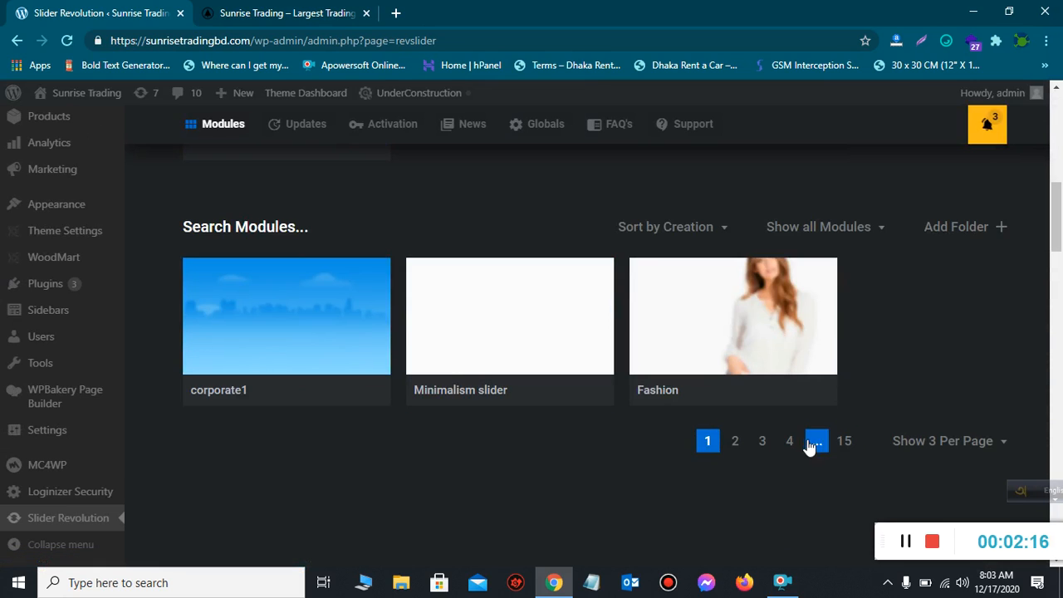
pyautogui.click(843, 446)
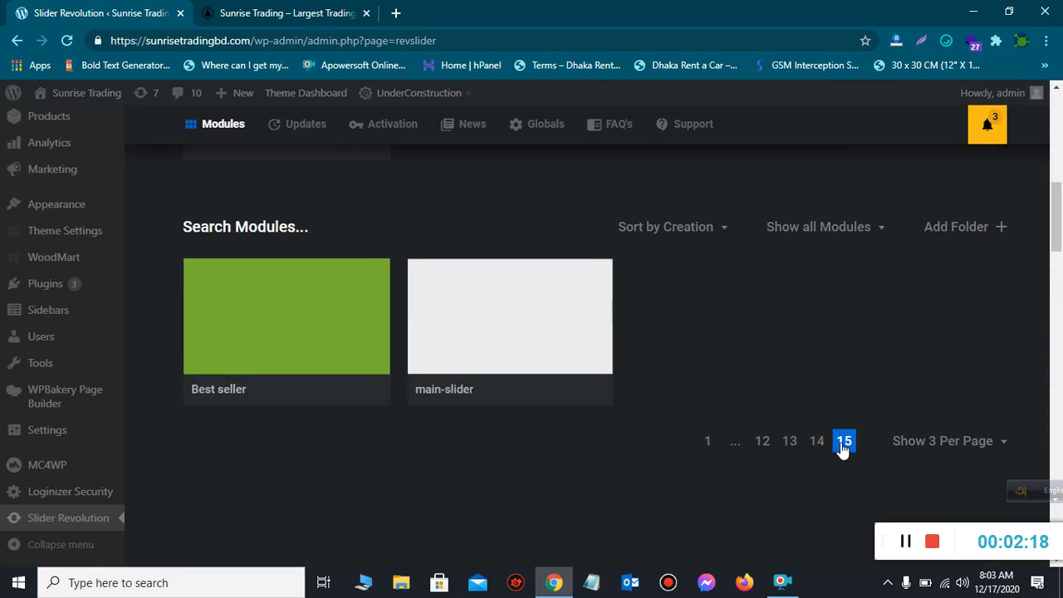
pyautogui.click(762, 446)
pyautogui.click(739, 446)
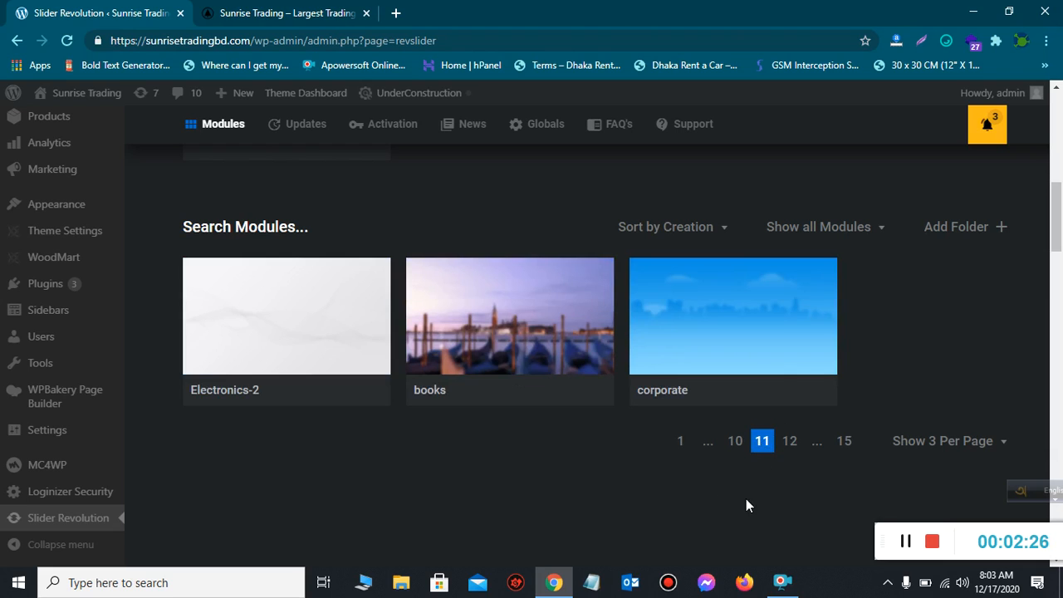
pyautogui.click(756, 443)
pyautogui.moveTo(672, 370)
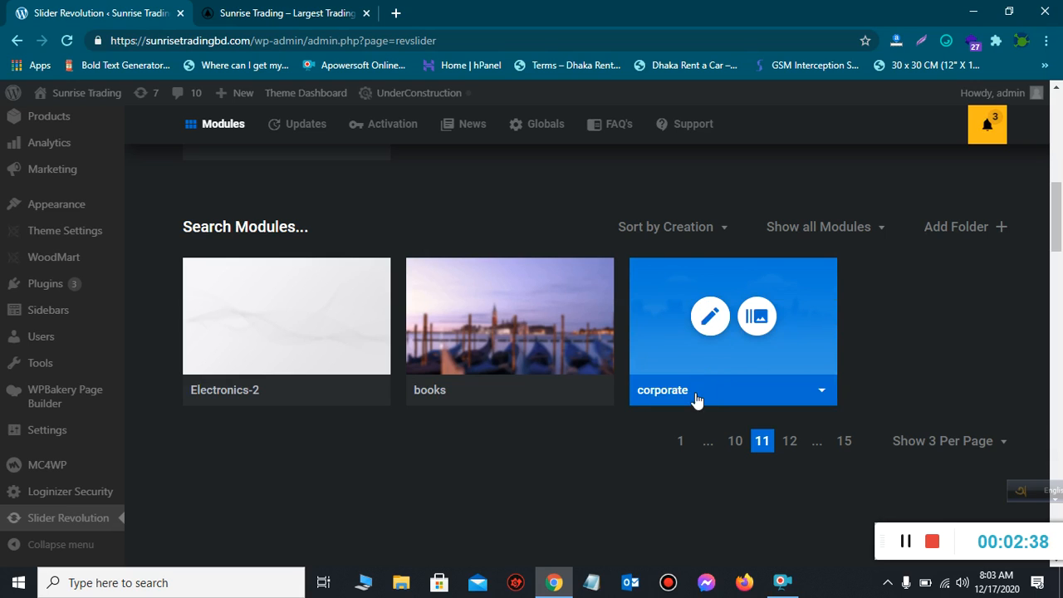
pyautogui.click(709, 320)
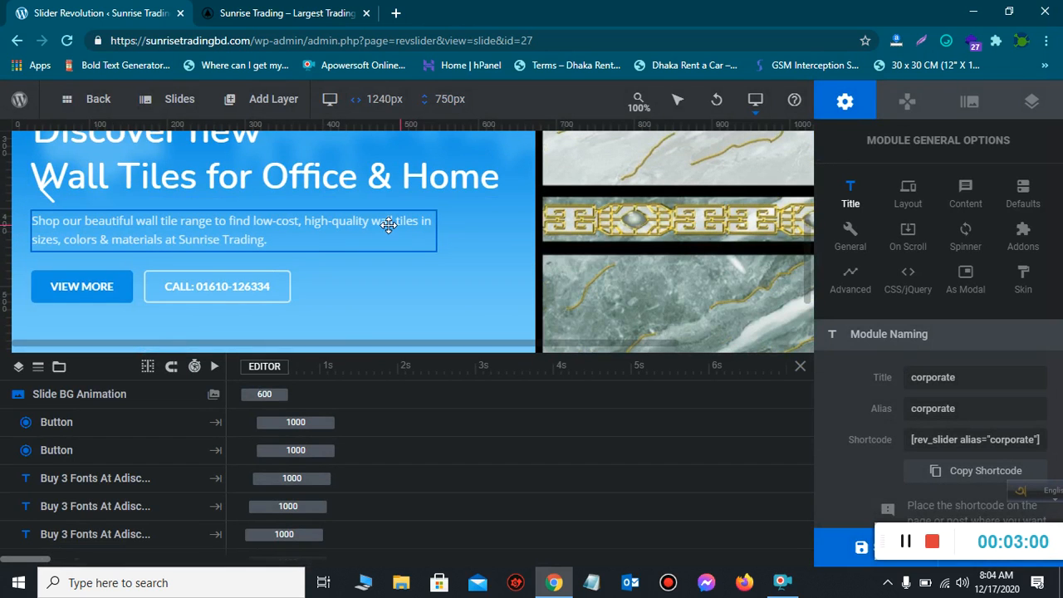
# - Compare the slide open in the editor with the live home page's banner slides and check the module's slide list
pyautogui.scroll(1, 398, 234)
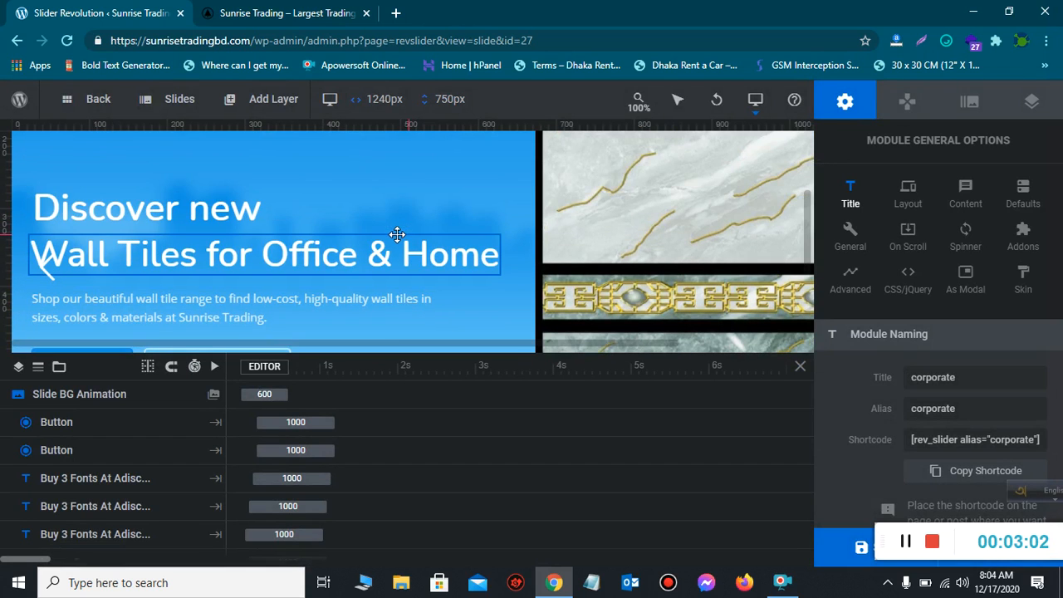
pyautogui.click(283, 14)
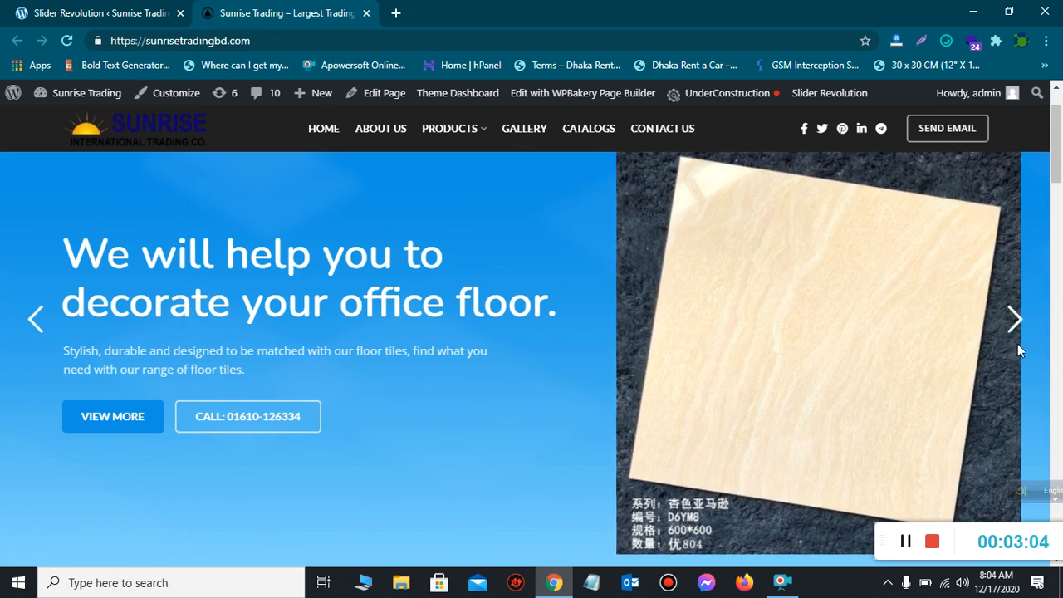
pyautogui.click(1021, 331)
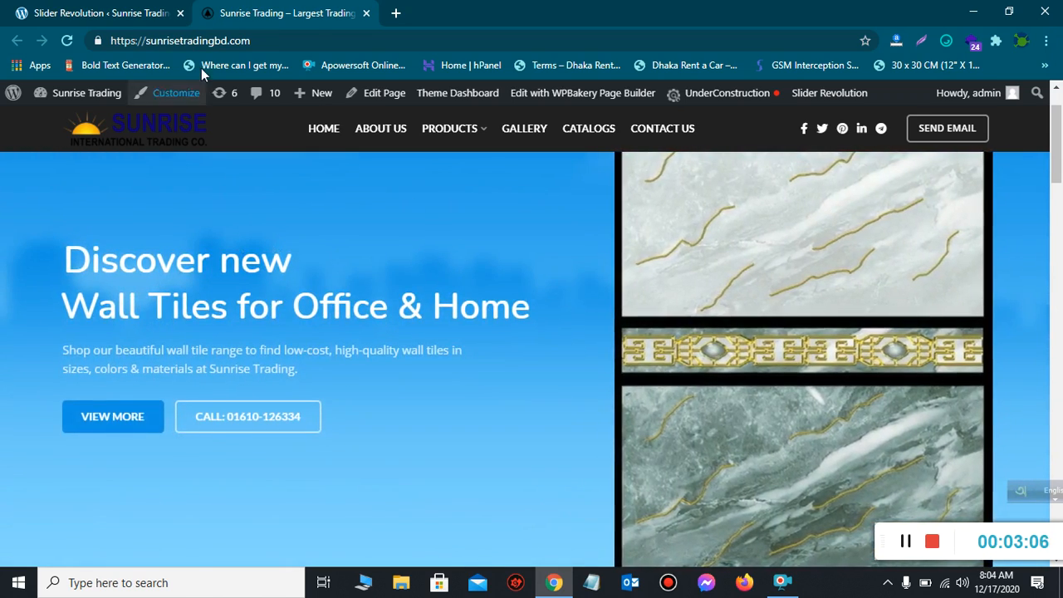
pyautogui.click(99, 13)
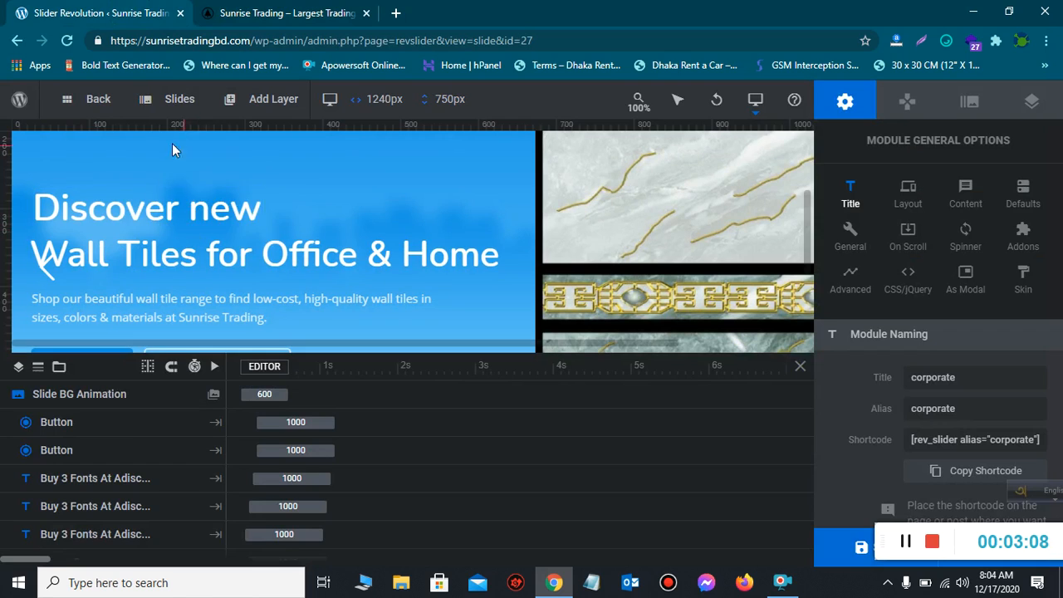
pyautogui.moveTo(179, 104)
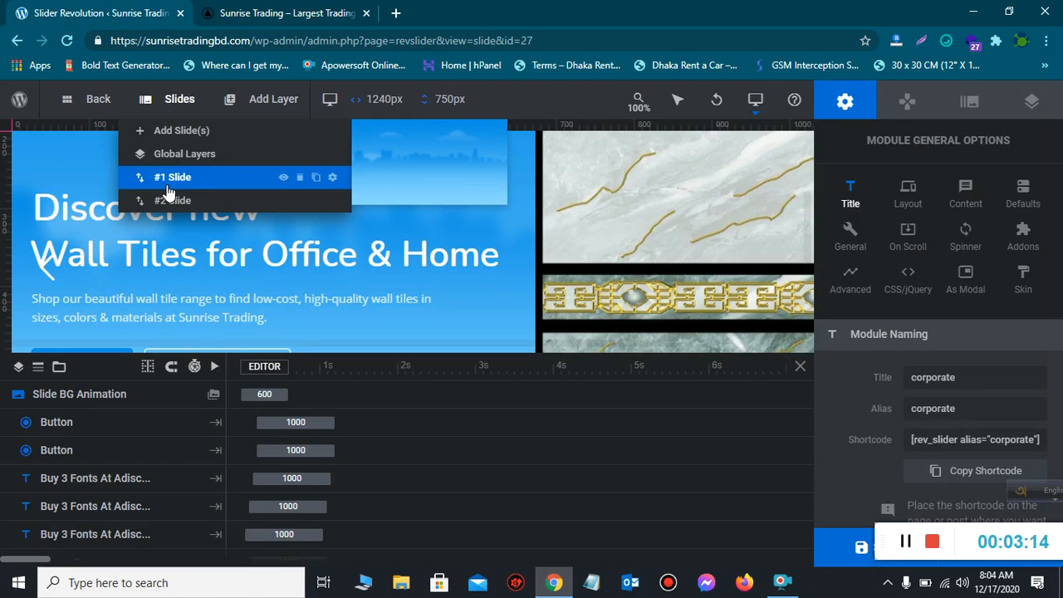
pyautogui.click(271, 10)
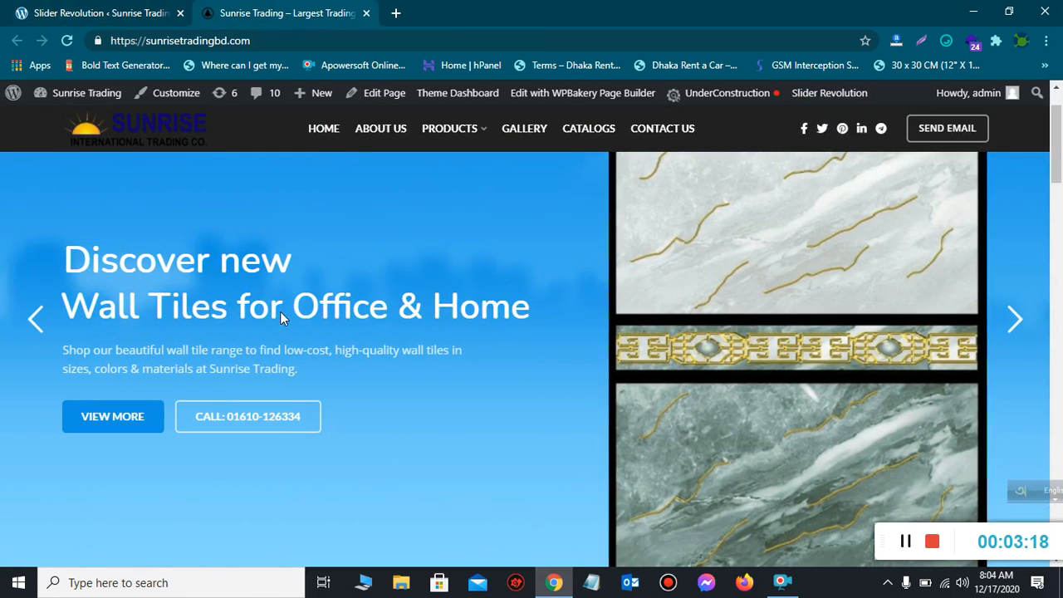
pyautogui.click(100, 10)
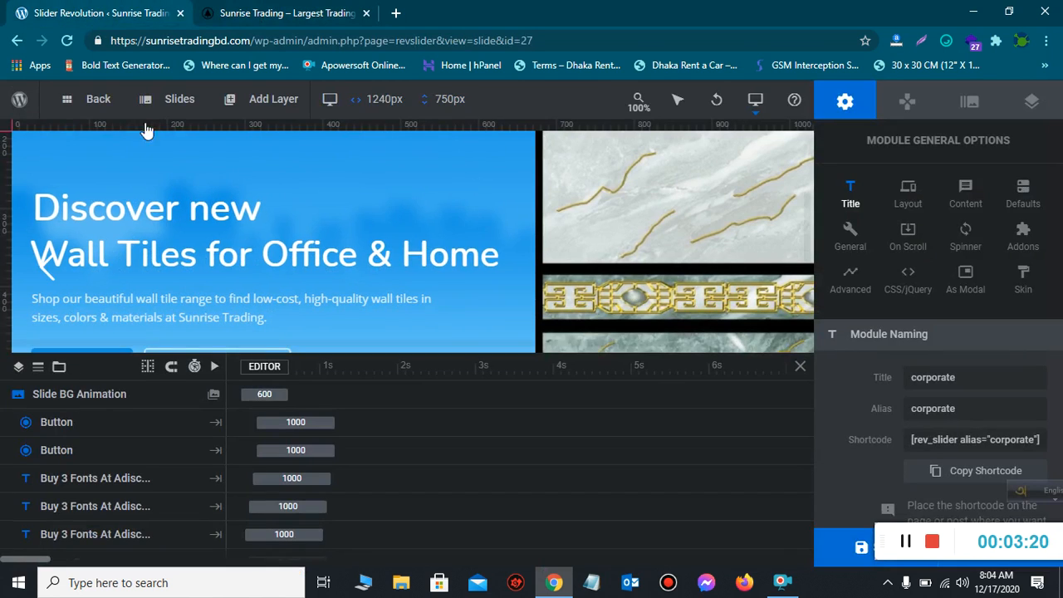
# - Select the "Discover new" heading layer on slide #1 and highlight its editable text in the layer content
pyautogui.click(49, 204)
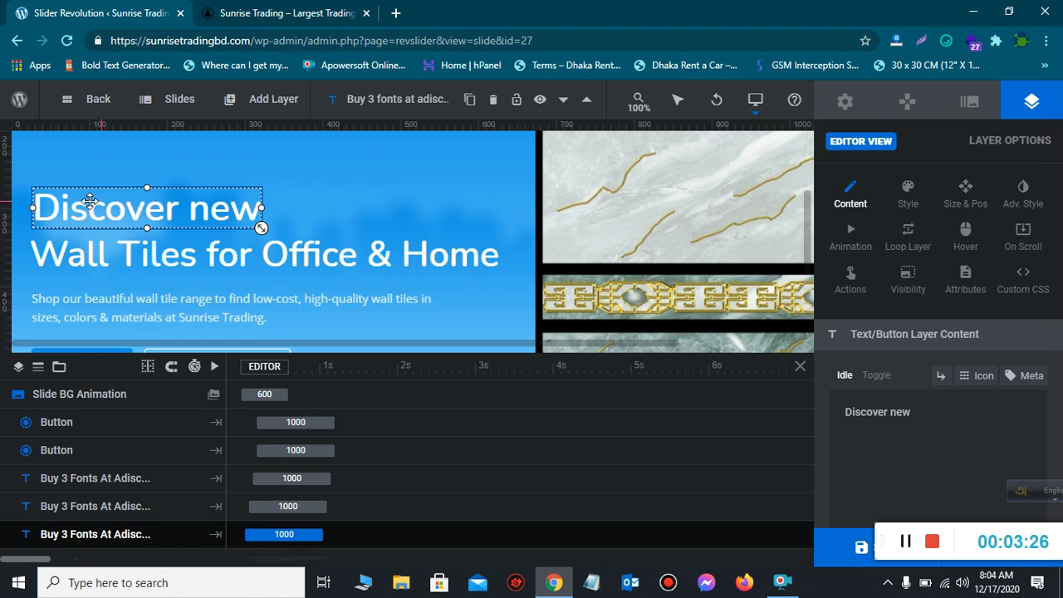
pyautogui.moveTo(882, 420); pyautogui.dragTo(841, 413)
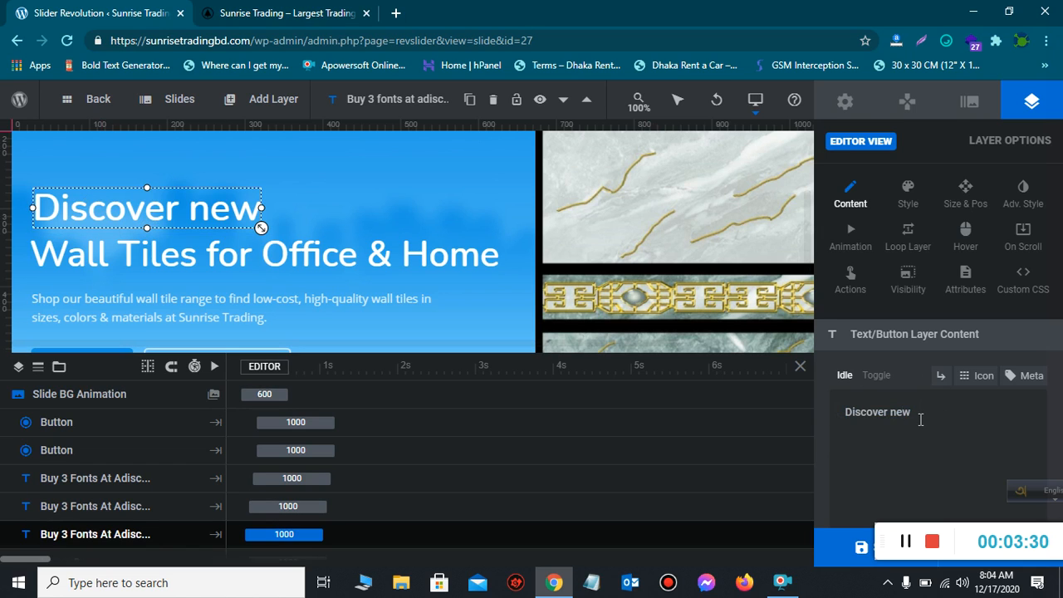
pyautogui.moveTo(917, 420); pyautogui.dragTo(849, 413)
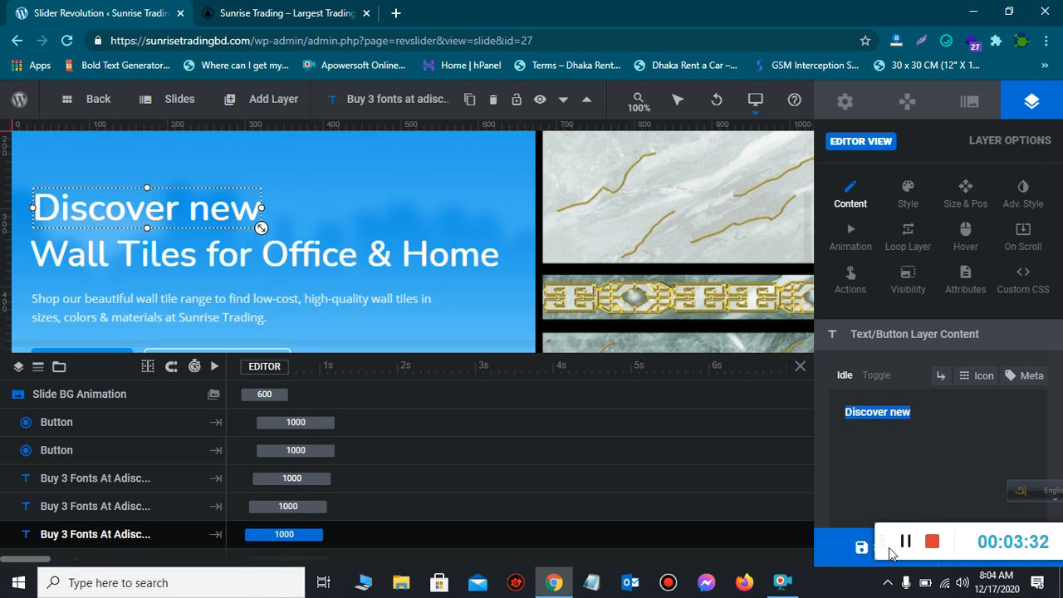
pyautogui.moveTo(882, 528); pyautogui.dragTo(1003, 527)
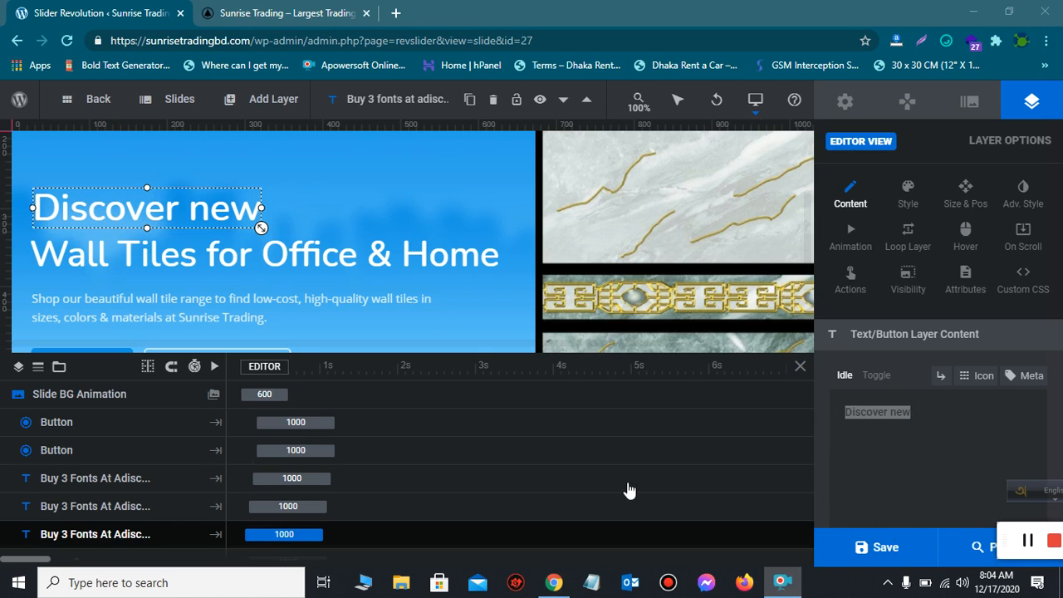
# - Inspect the editable text of the "Wall Tiles for Office & Home" layer and the description layer below it
pyautogui.click(191, 254)
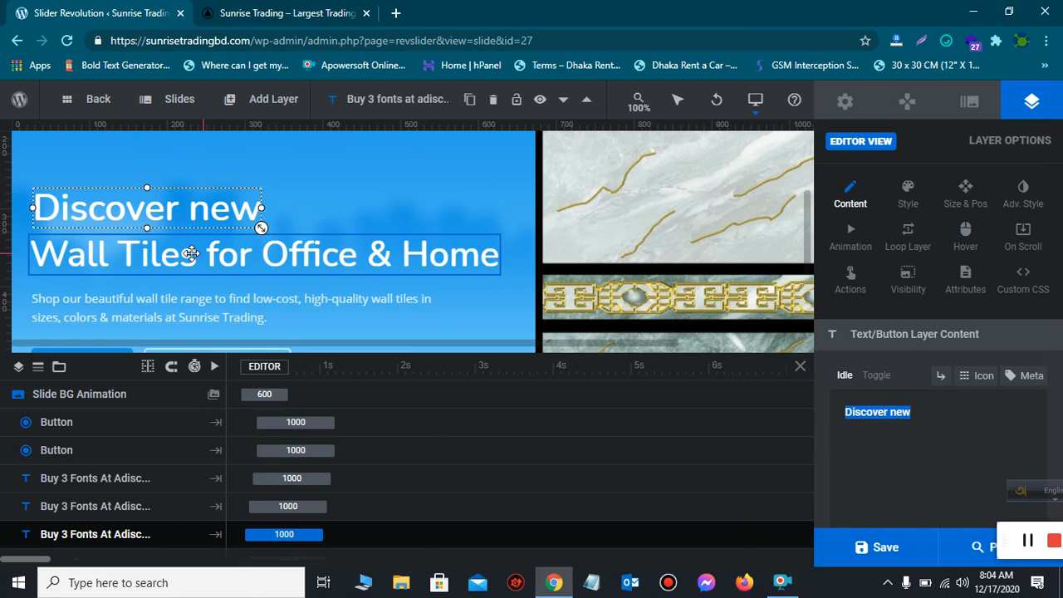
pyautogui.click(191, 254)
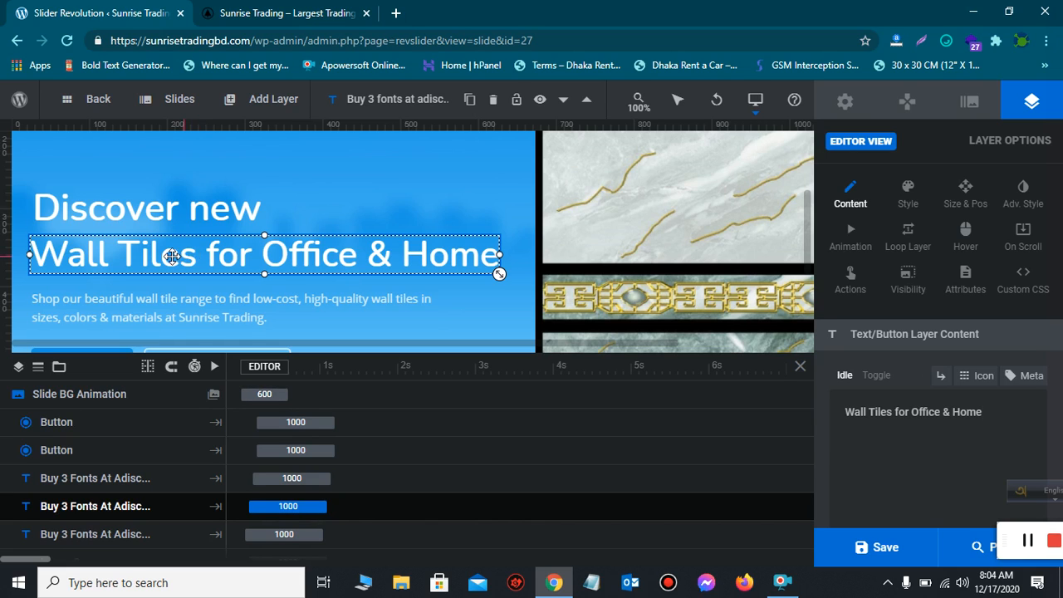
pyautogui.moveTo(1007, 412); pyautogui.dragTo(853, 412)
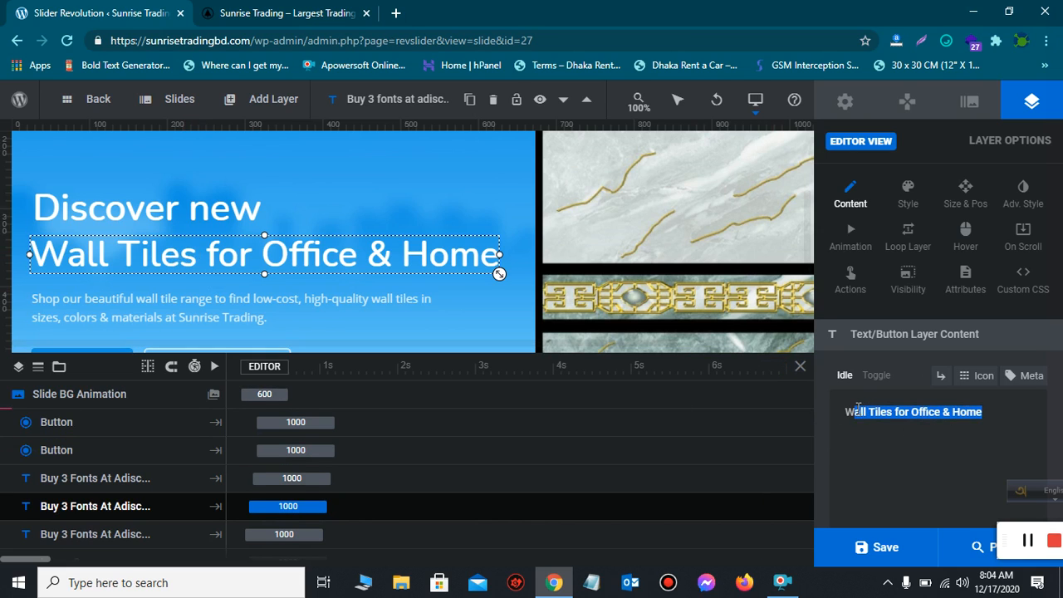
pyautogui.click(276, 300)
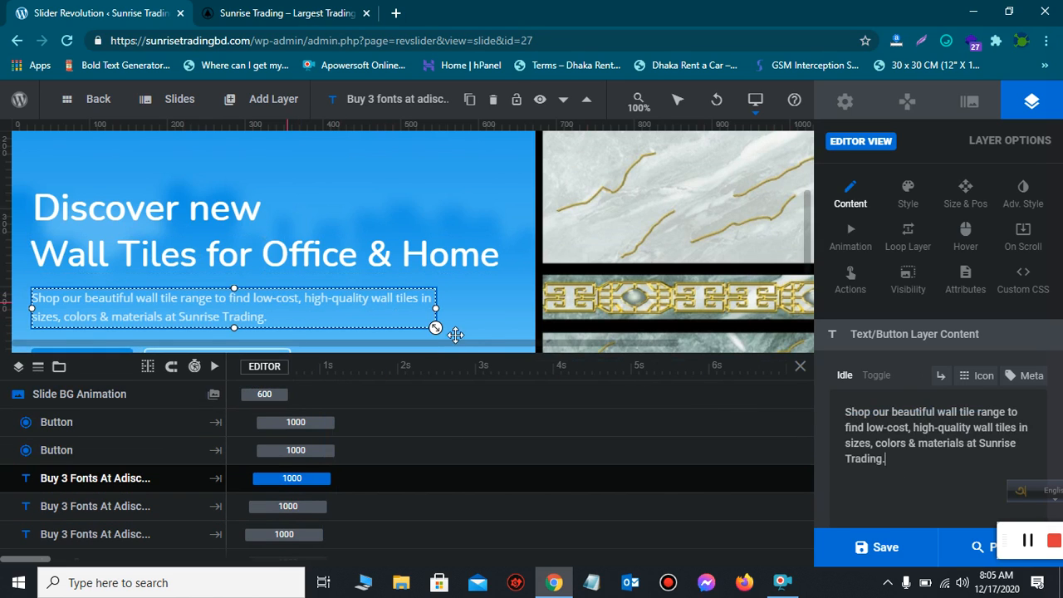
pyautogui.moveTo(903, 467); pyautogui.dragTo(837, 409)
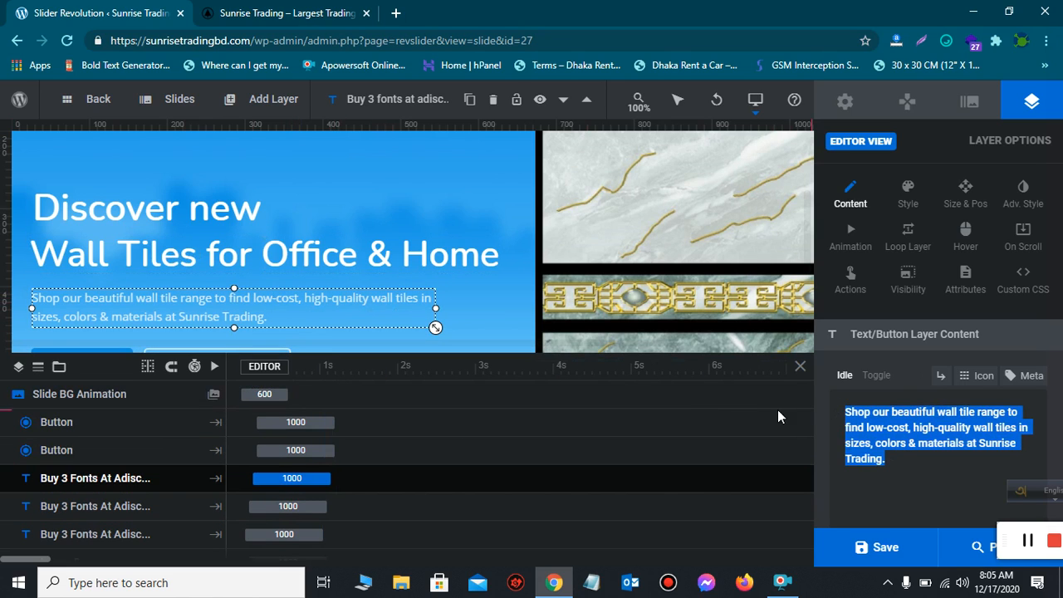
# - Select slide #1's call button layer and highlight its label text in the layer content
pyautogui.scroll(-1, 341, 271)
pyautogui.scroll(1, 342, 270)
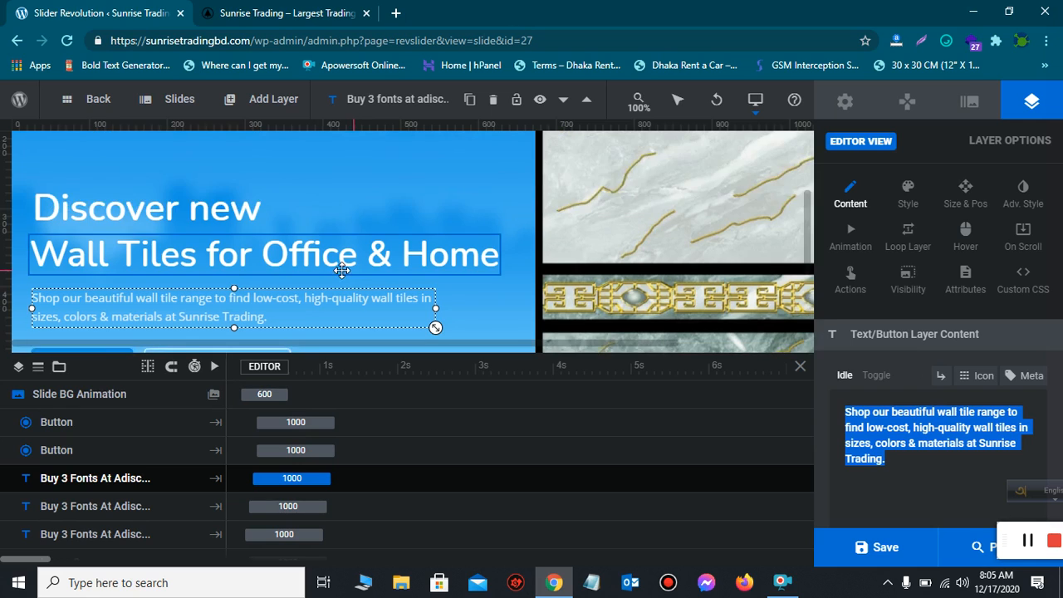
pyautogui.scroll(-2, 339, 282)
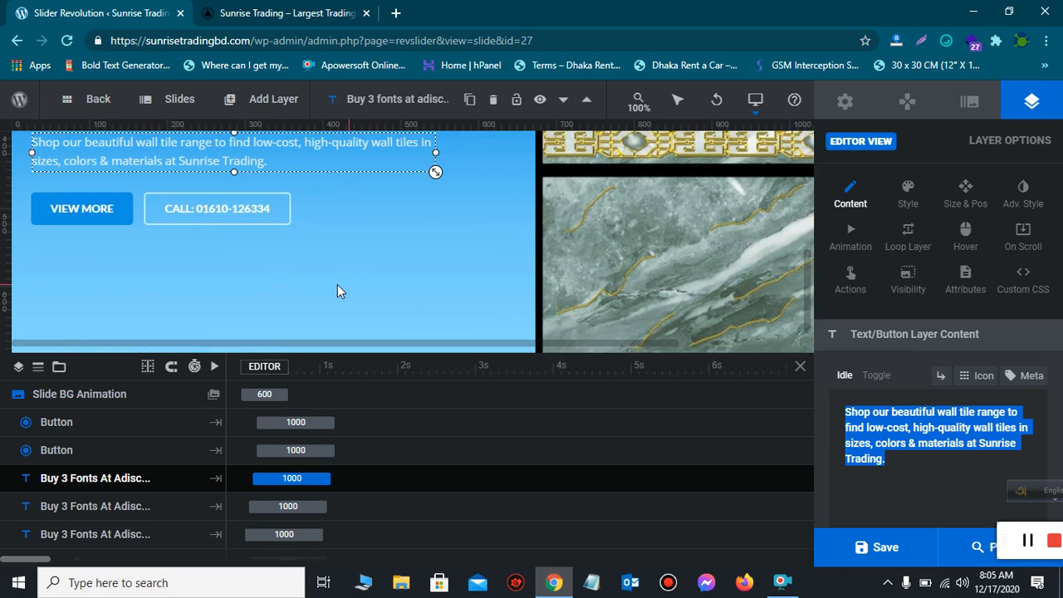
pyautogui.click(218, 215)
pyautogui.moveTo(951, 413); pyautogui.dragTo(846, 407)
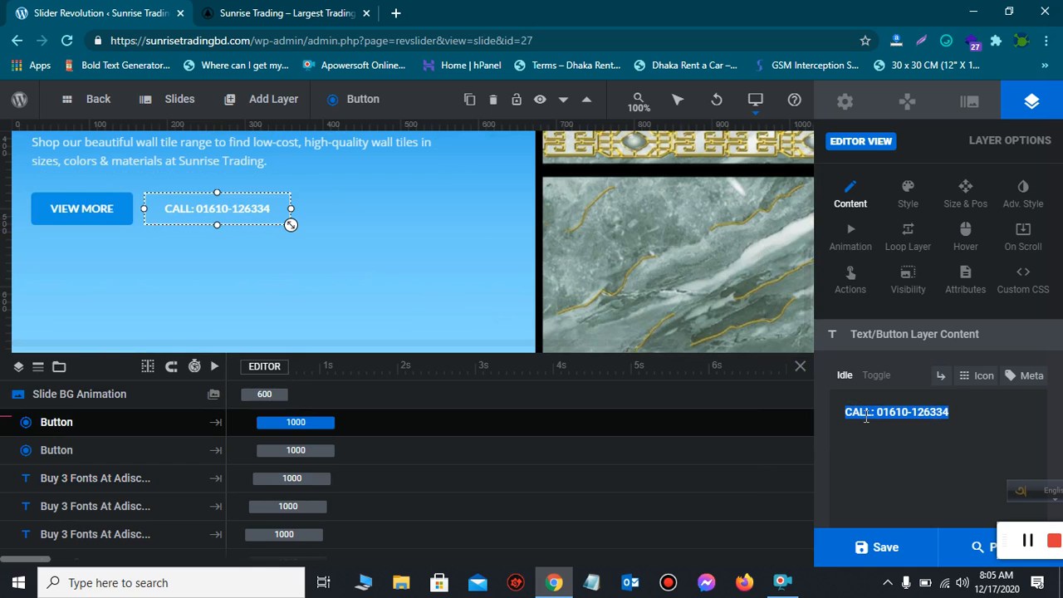
pyautogui.scroll(2, 386, 206)
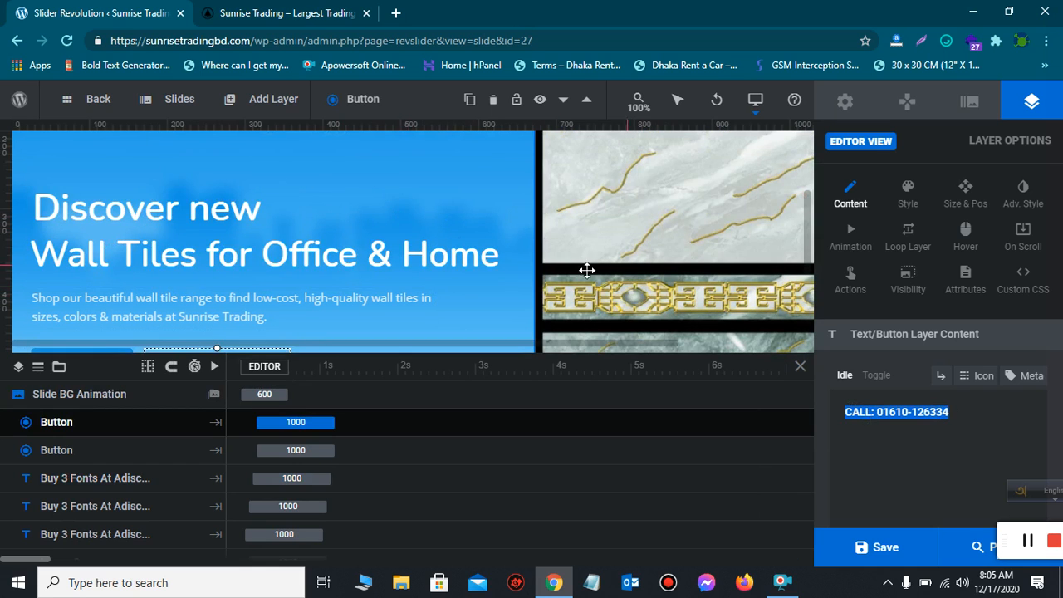
# - Try replacing slide #1's tile image through the media library by choosing the "nagad" file from the Desktop, and cancel the upload
pyautogui.click(636, 223)
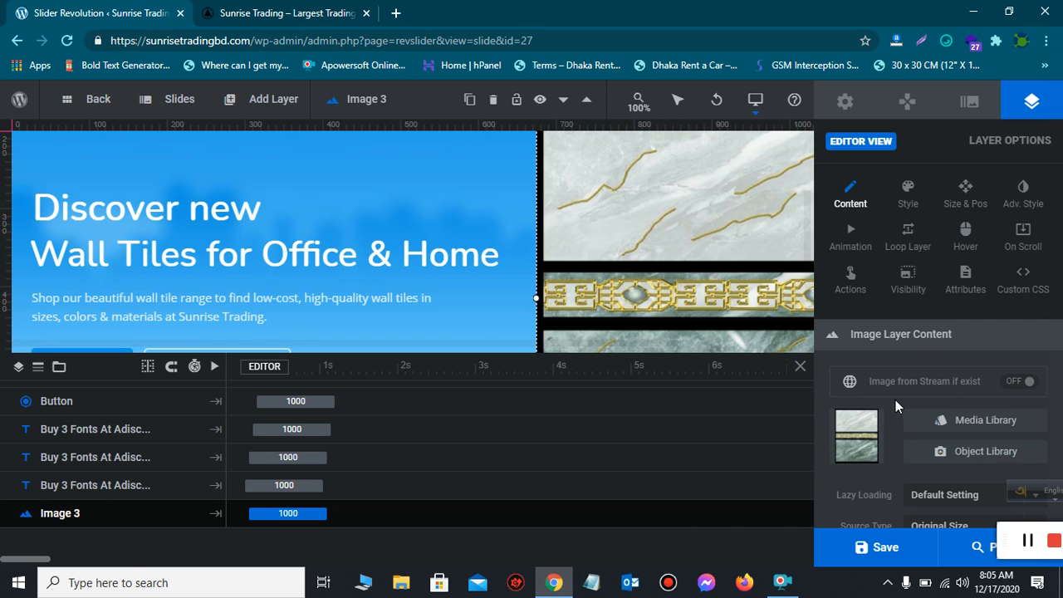
pyautogui.click(981, 427)
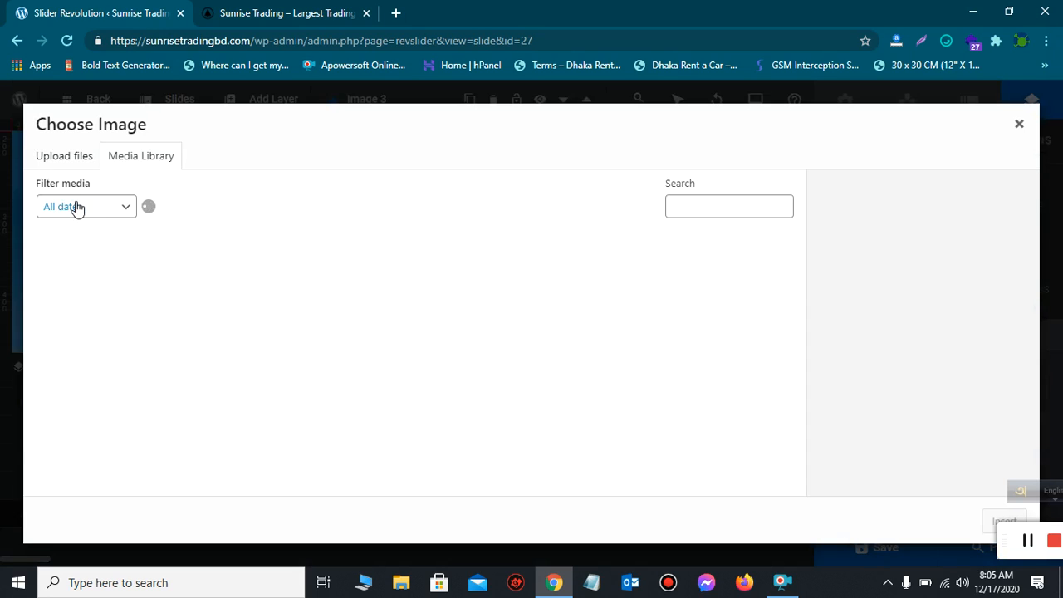
pyautogui.click(62, 163)
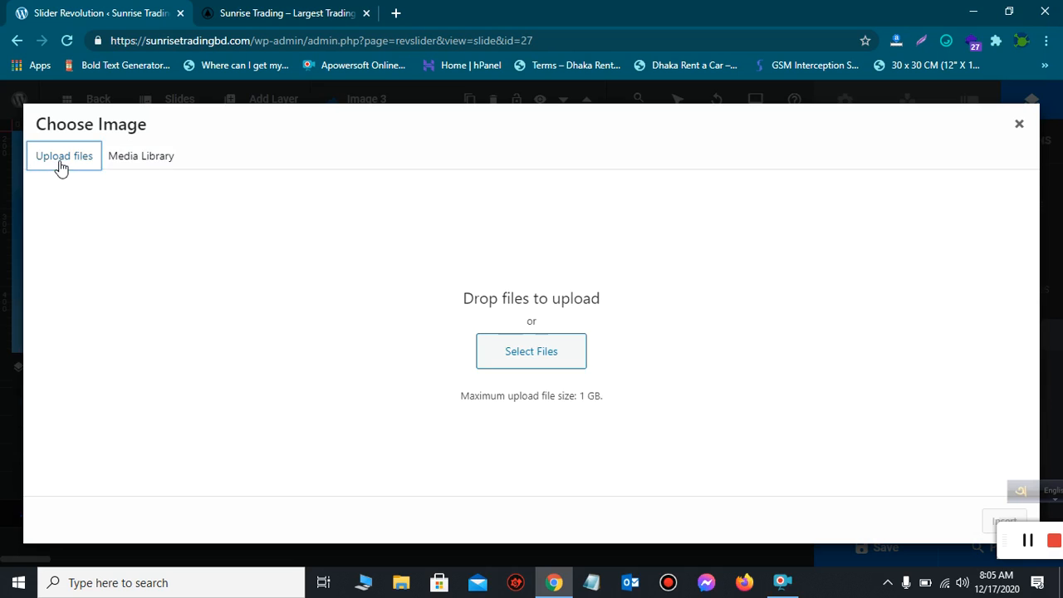
pyautogui.click(530, 366)
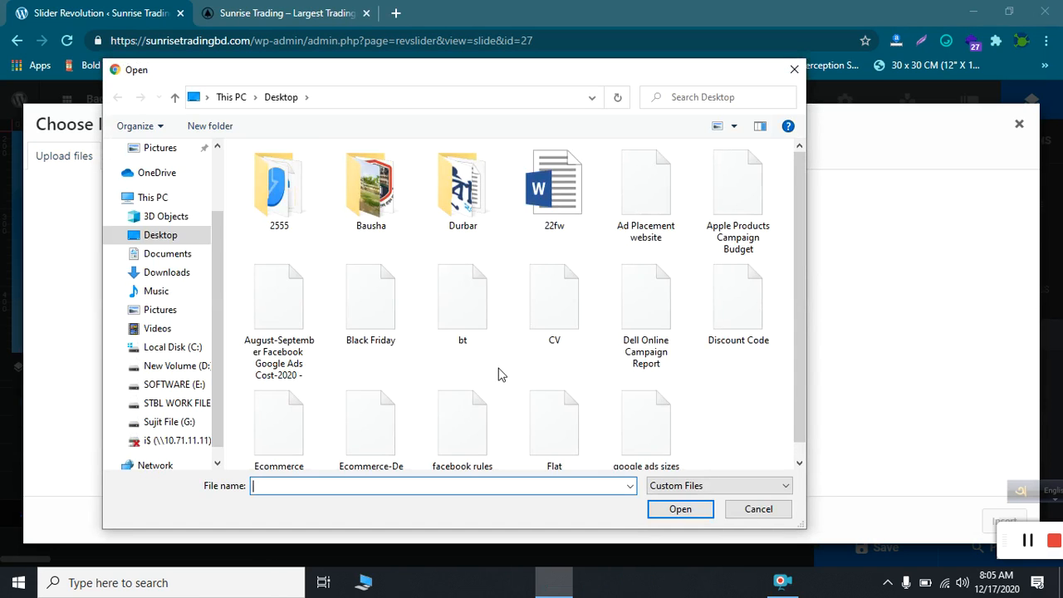
pyautogui.scroll(-3, 398, 249)
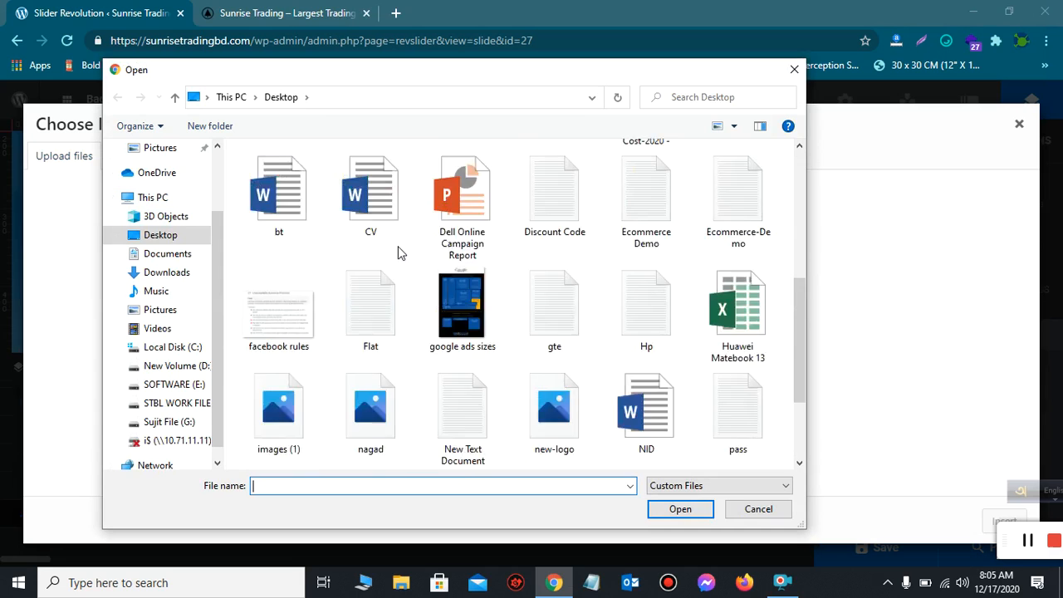
pyautogui.scroll(-1, 398, 247)
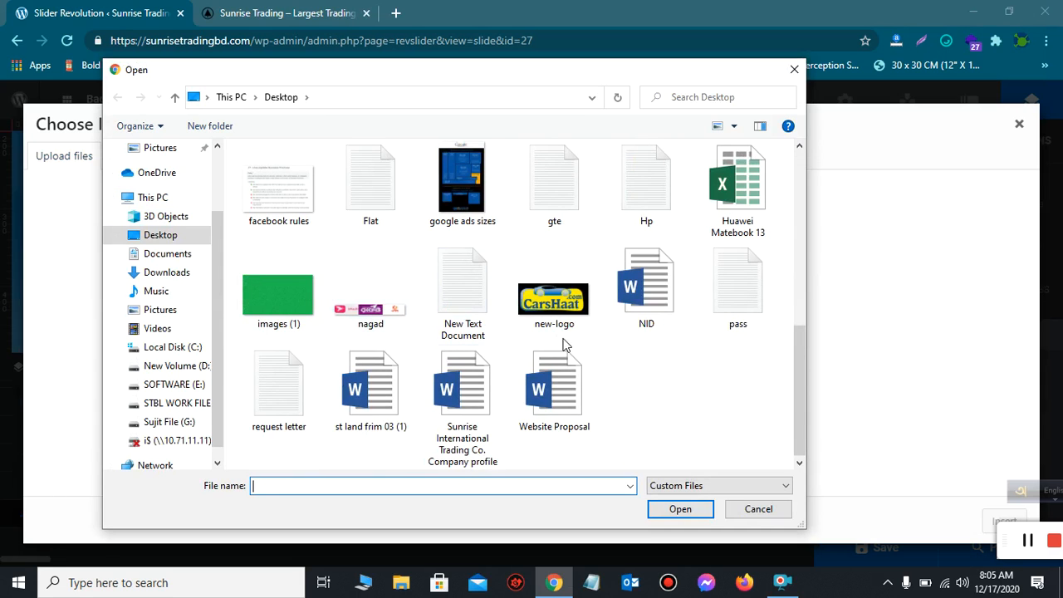
pyautogui.click(380, 315)
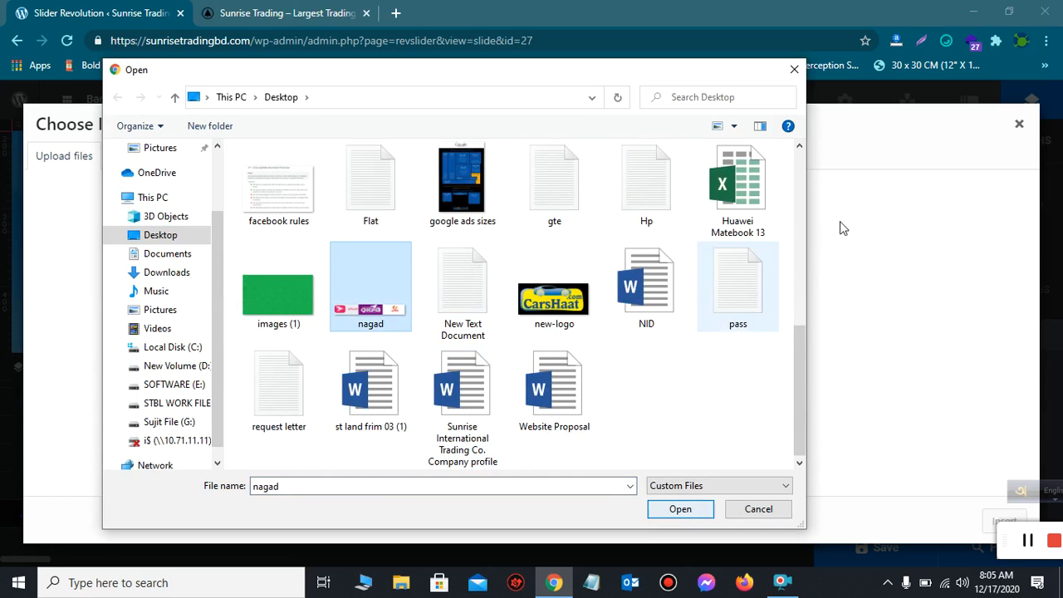
pyautogui.click(794, 69)
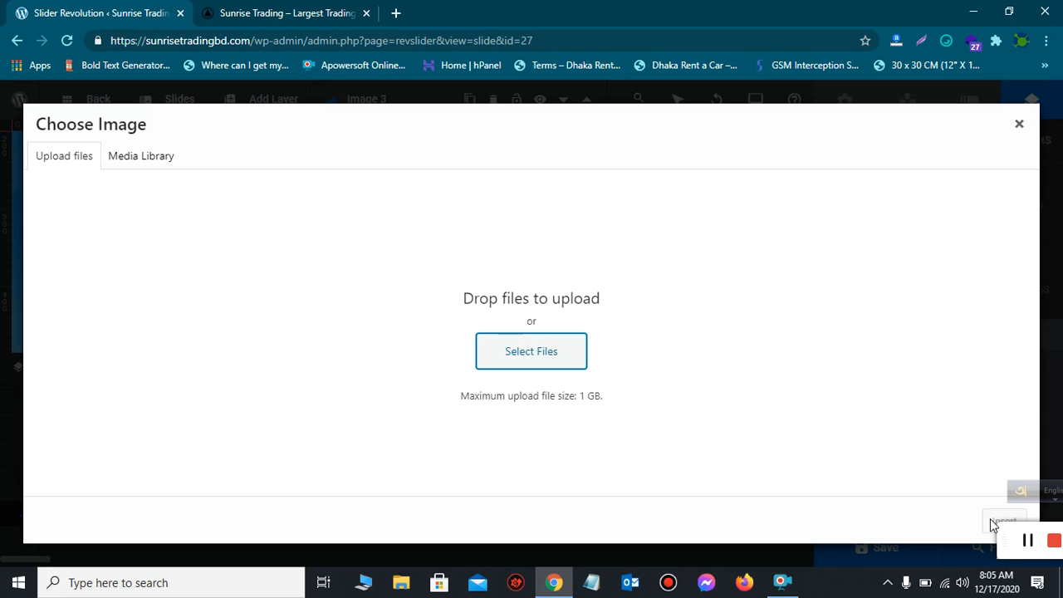
pyautogui.click(1020, 123)
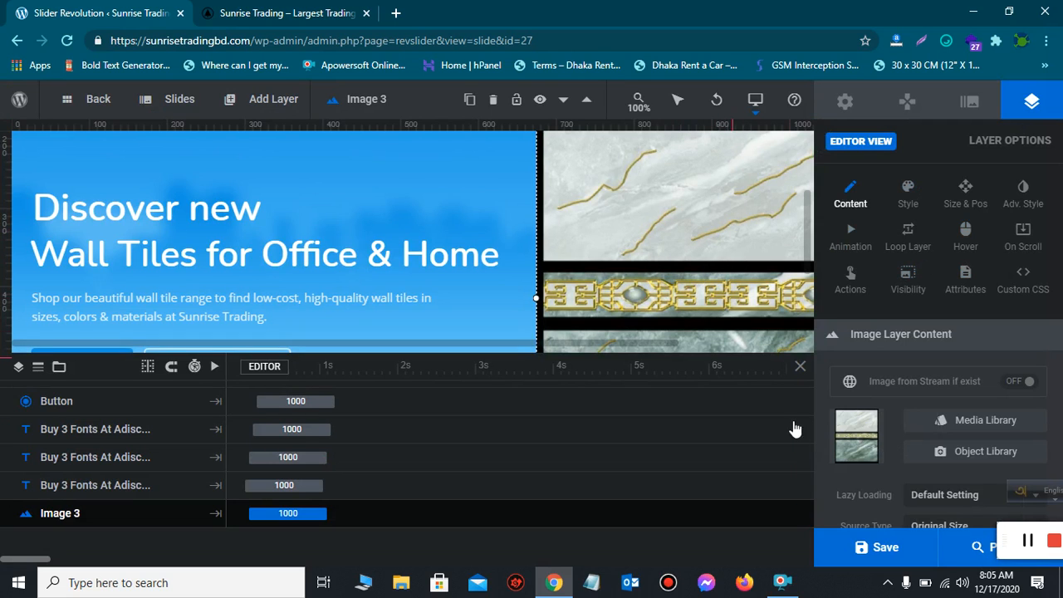
pyautogui.click(888, 564)
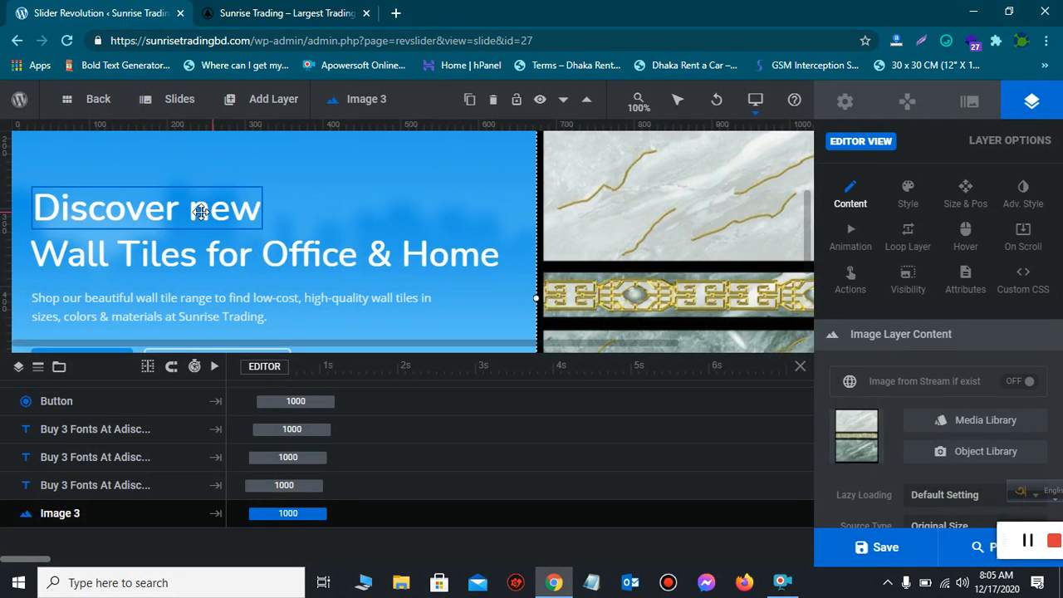
# - Open slide #2, compare it with the live home page, and inspect its "We will help you to" text and tile image layers
pyautogui.moveTo(192, 102)
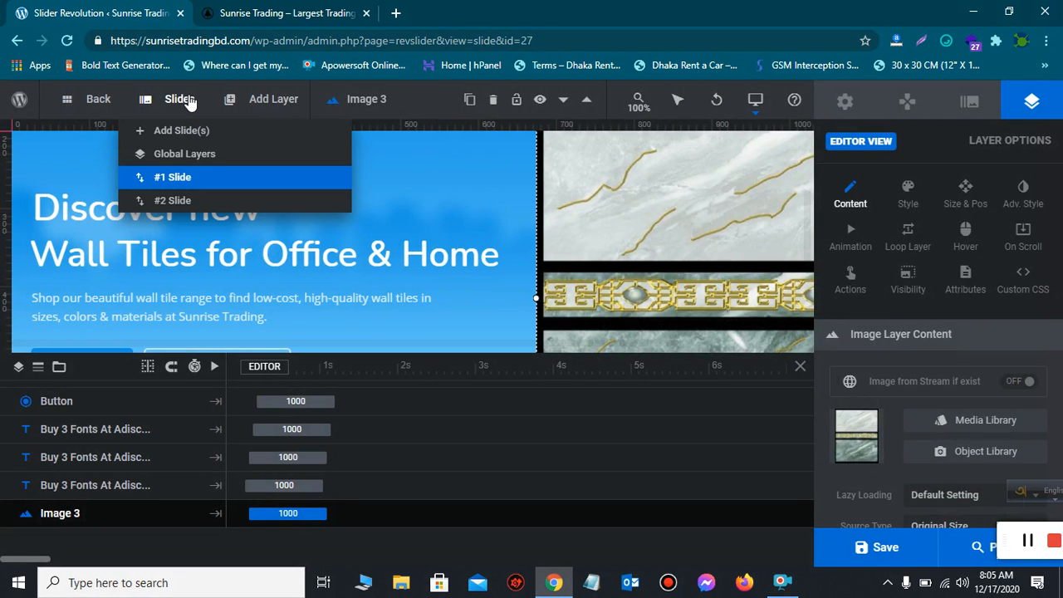
pyautogui.click(171, 200)
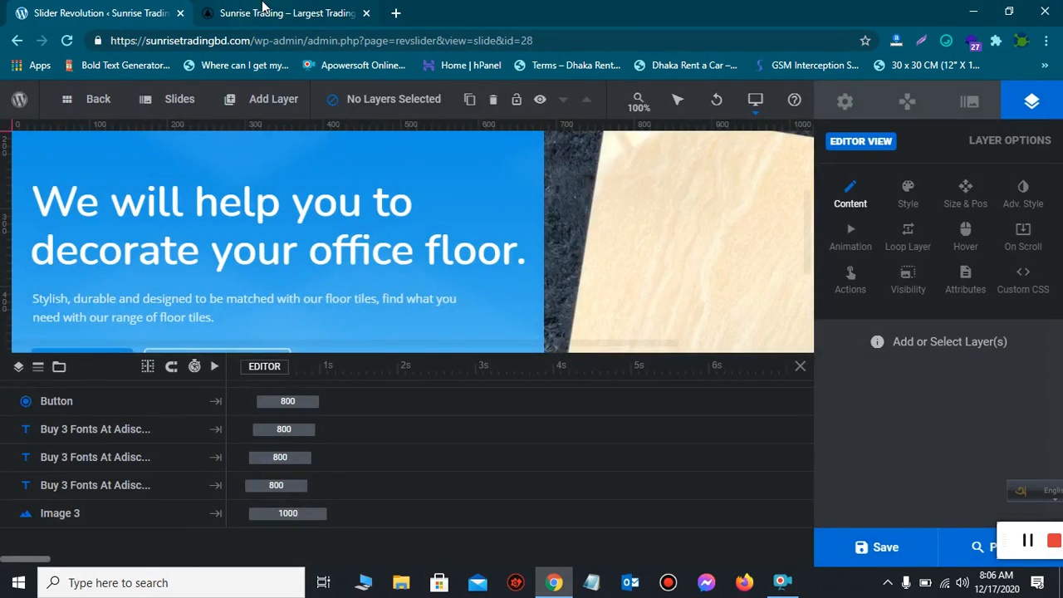
pyautogui.click(263, 10)
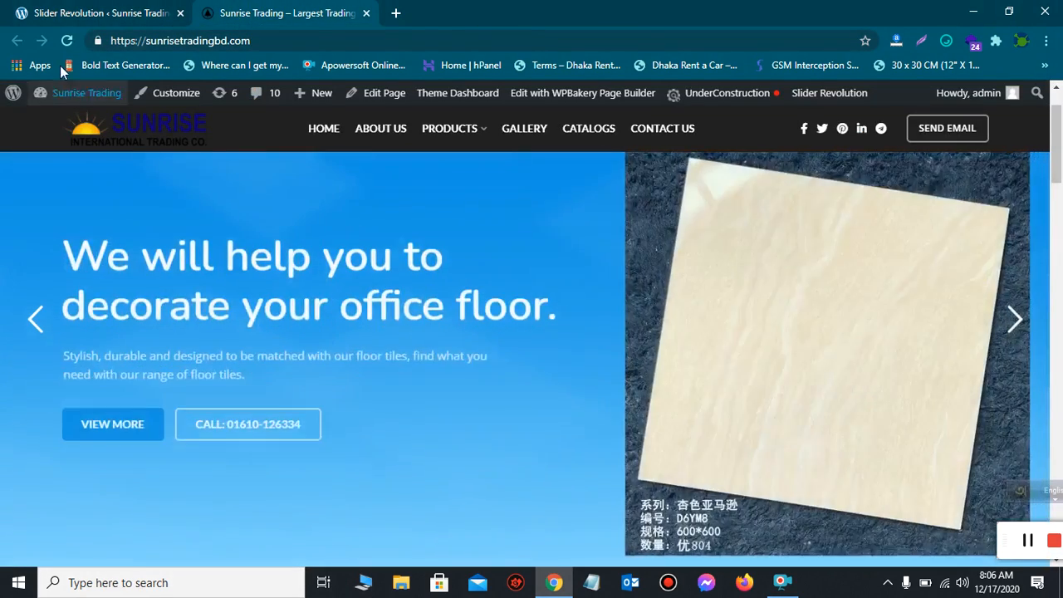
pyautogui.click(60, 10)
pyautogui.click(137, 214)
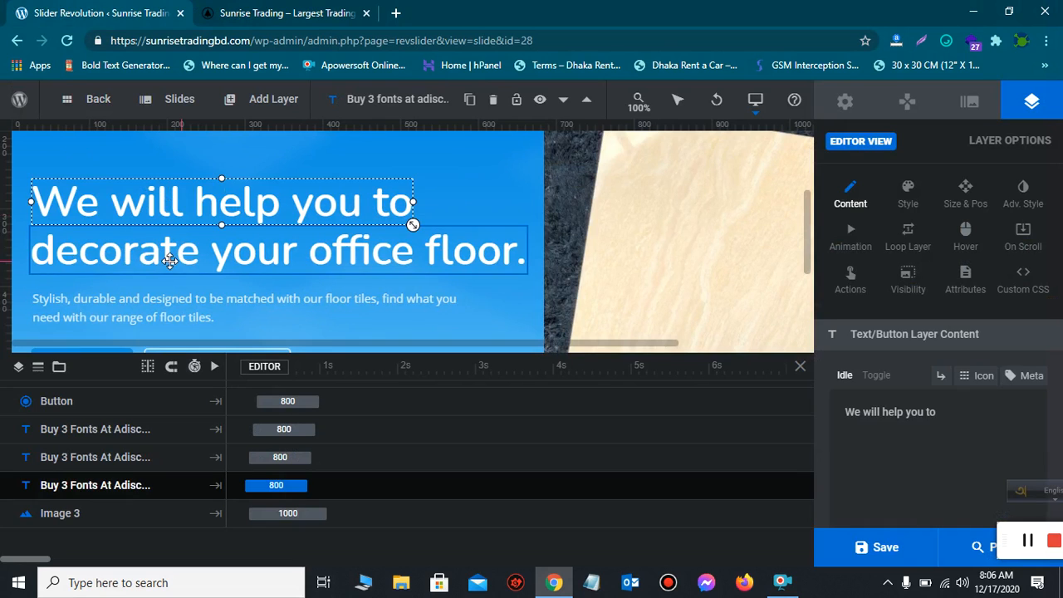
pyautogui.click(689, 263)
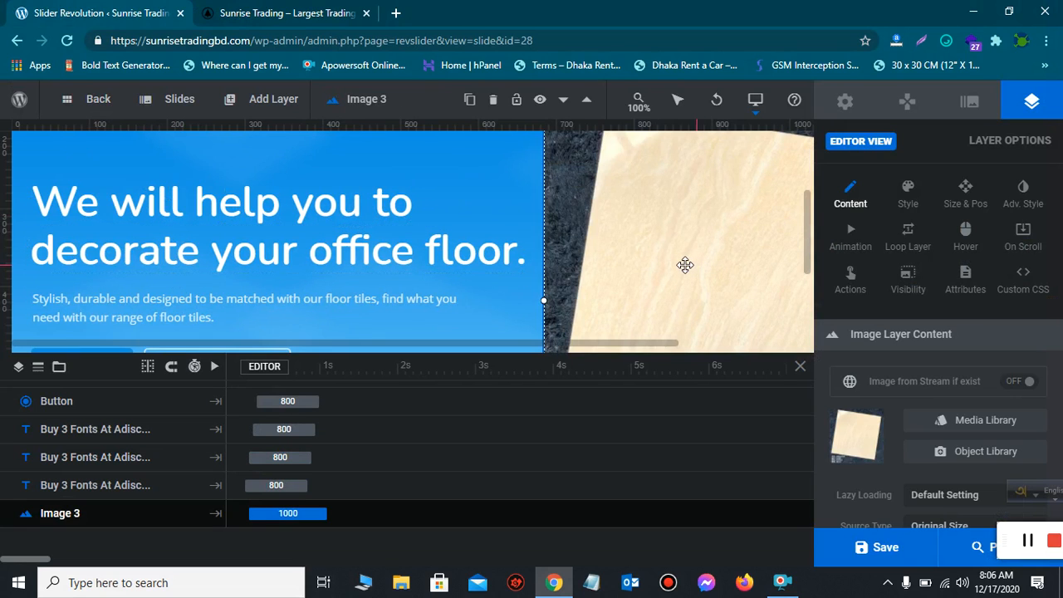
# - Check slide #2 against the live home page, duplicate slide #2, and open the copy as slide #3
pyautogui.click(226, 12)
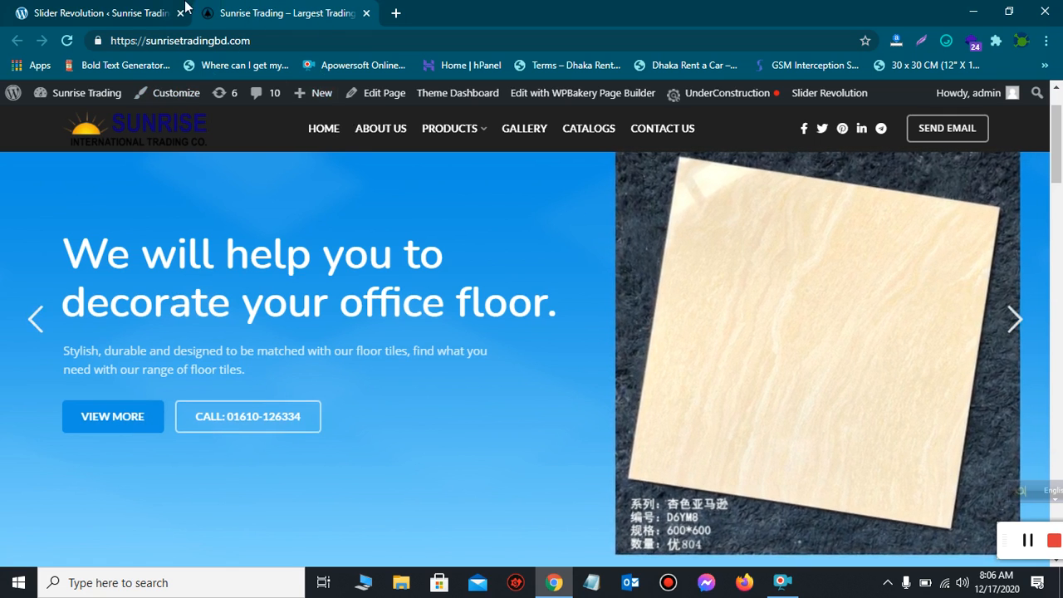
pyautogui.click(79, 12)
pyautogui.moveTo(273, 99)
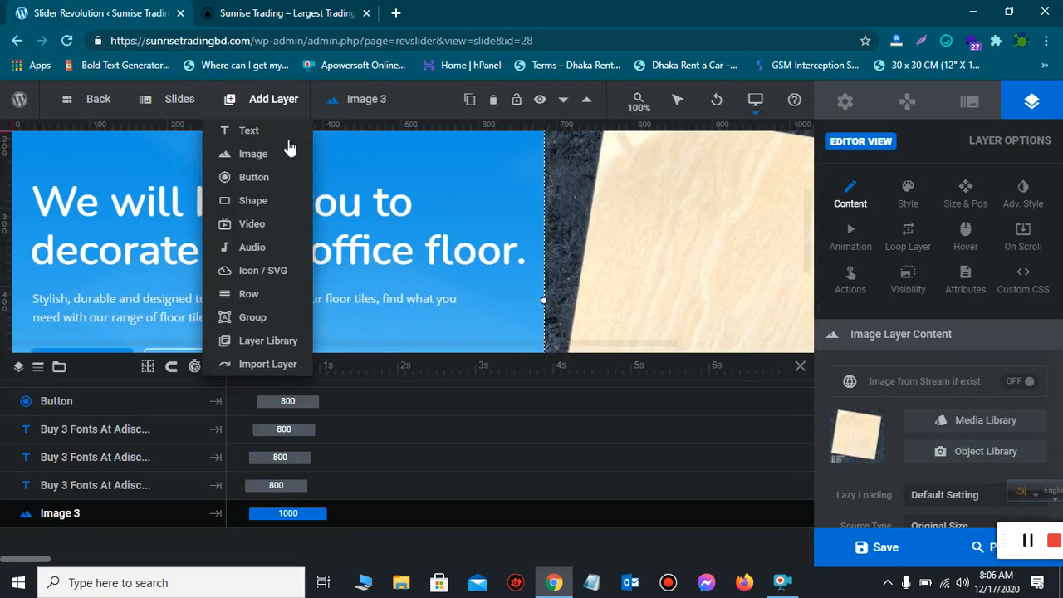
pyautogui.moveTo(166, 116)
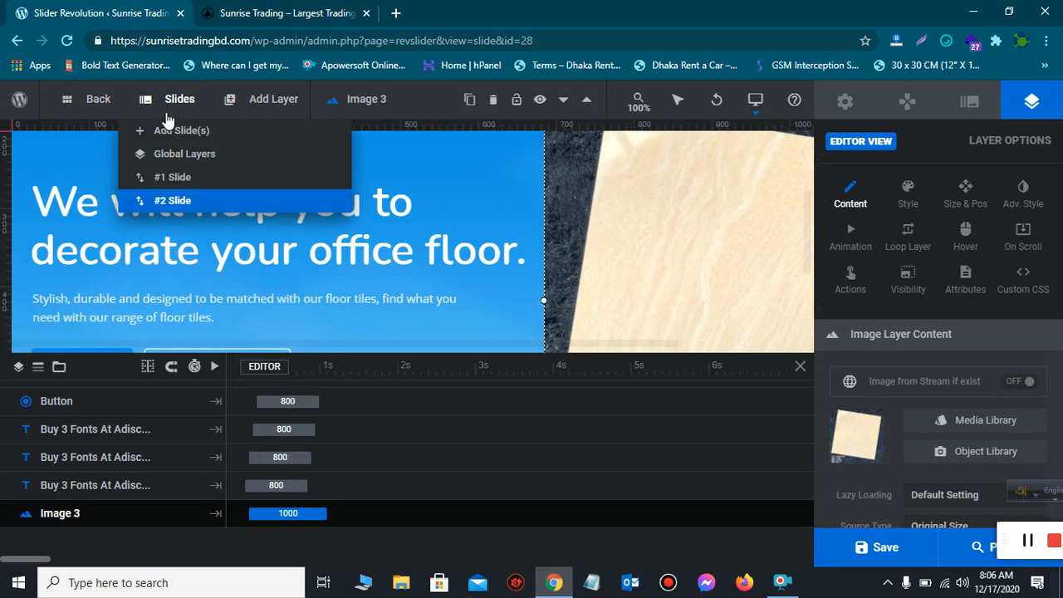
pyautogui.moveTo(170, 137)
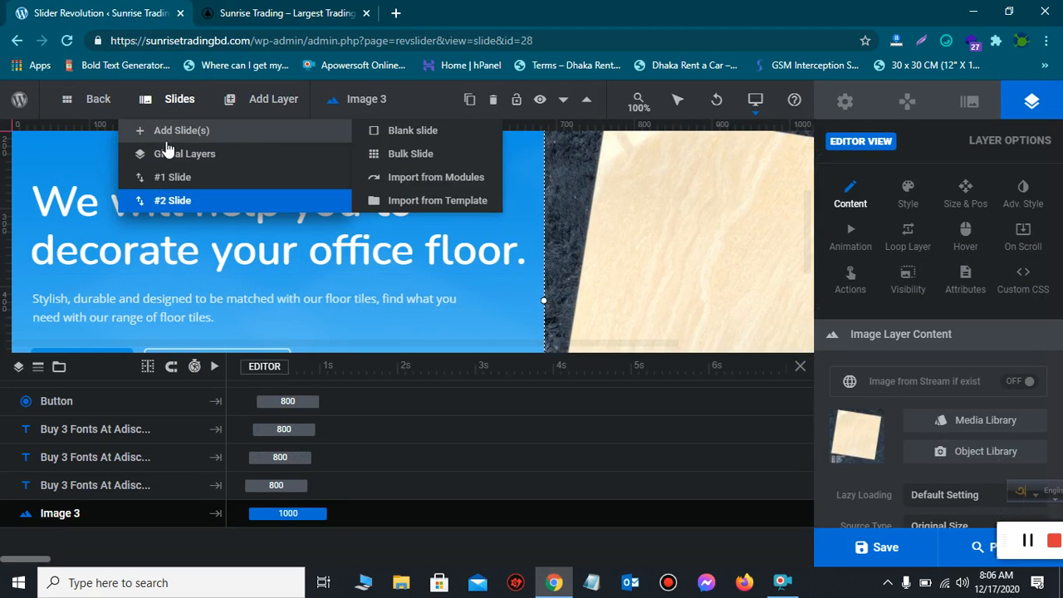
pyautogui.moveTo(159, 202)
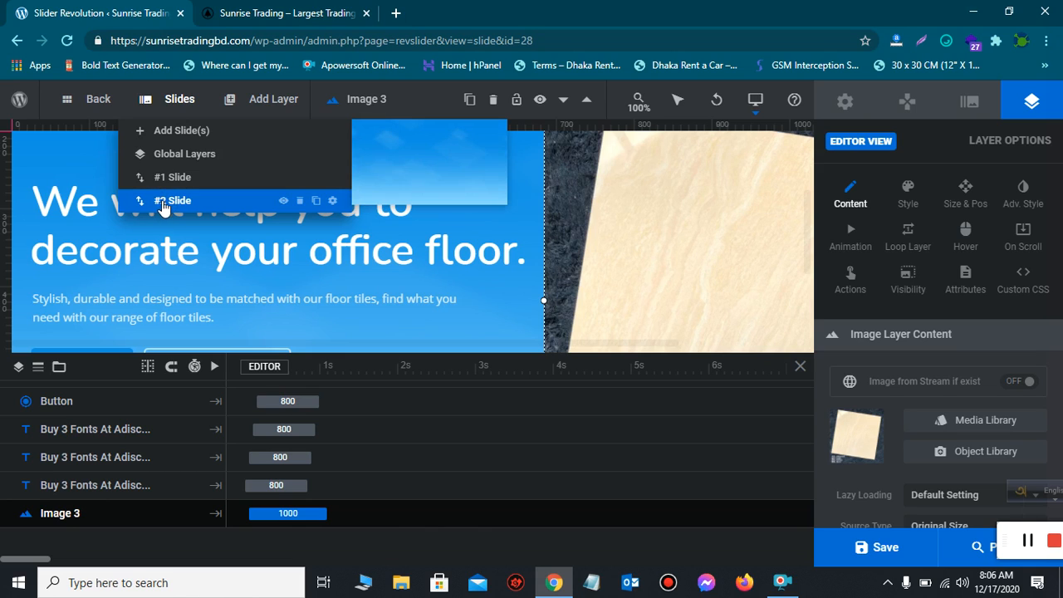
pyautogui.click(315, 201)
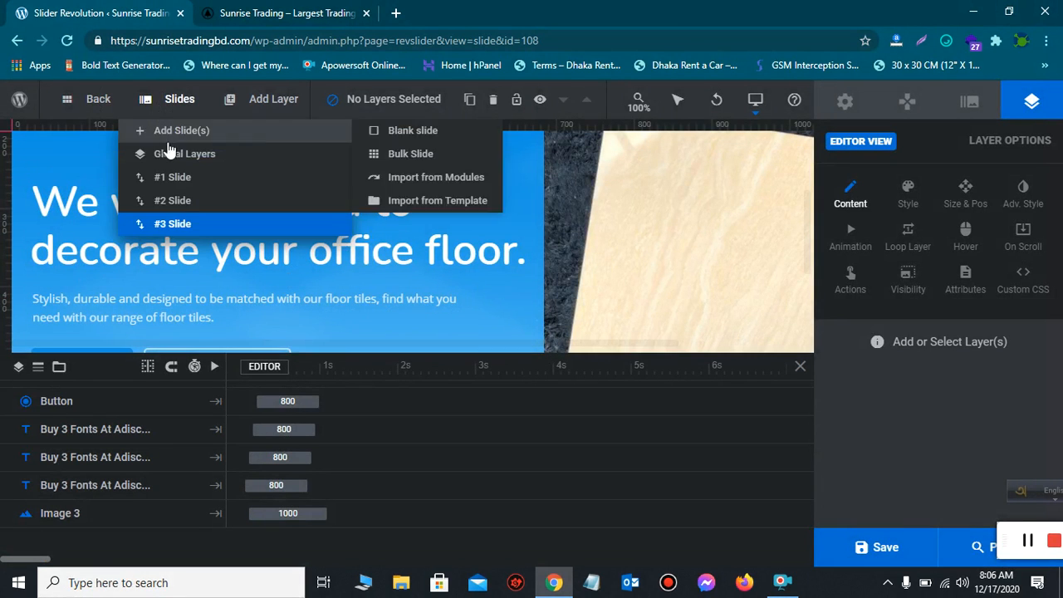
pyautogui.click(176, 224)
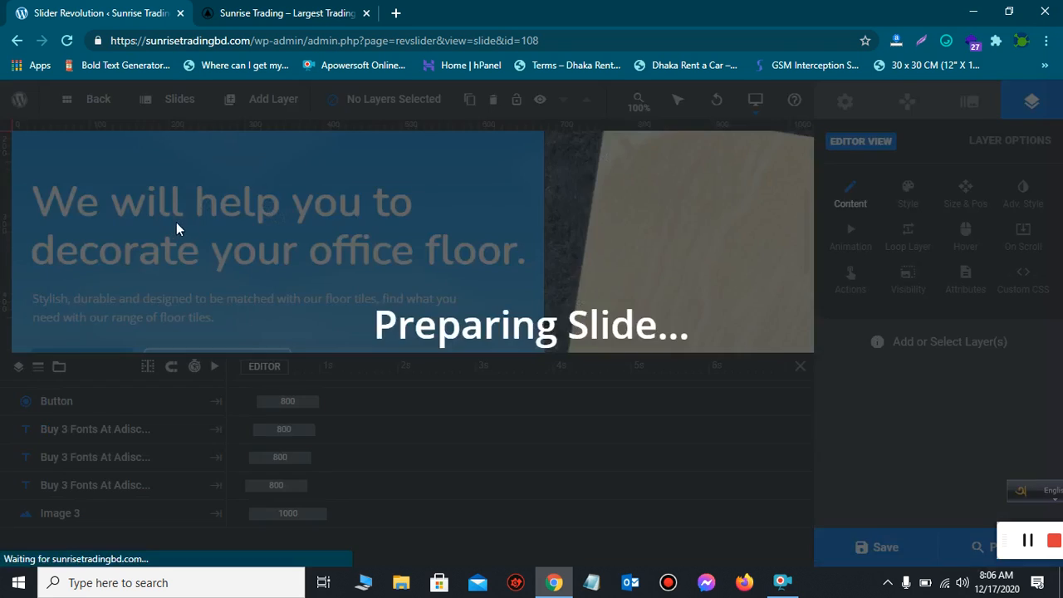
# - Inspect slide #3's two headline text layers and its tile image layer, and compare them with the live home page
pyautogui.scroll(-3, 370, 236)
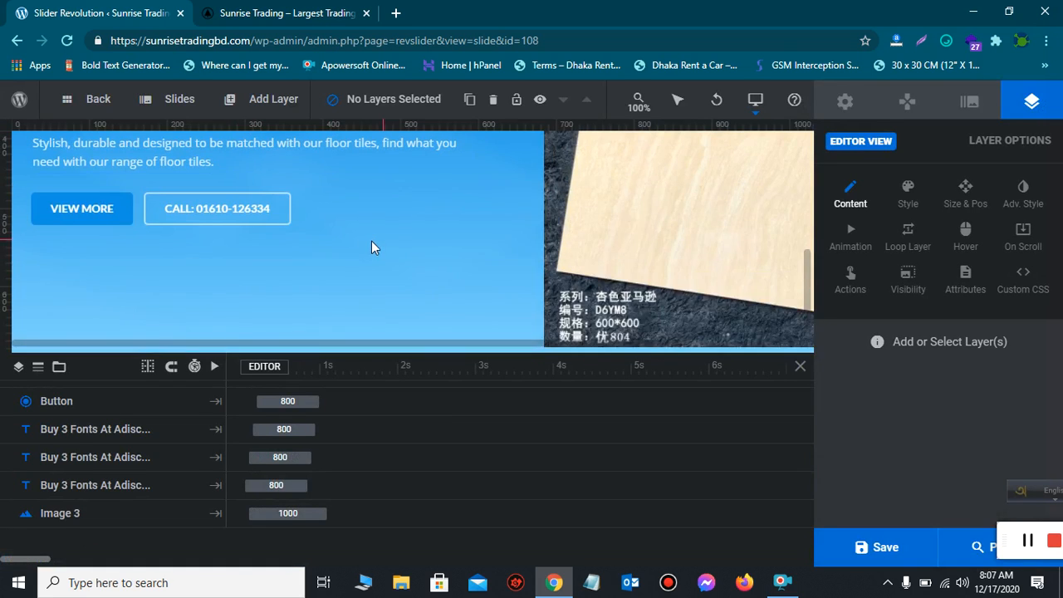
pyautogui.scroll(3, 371, 244)
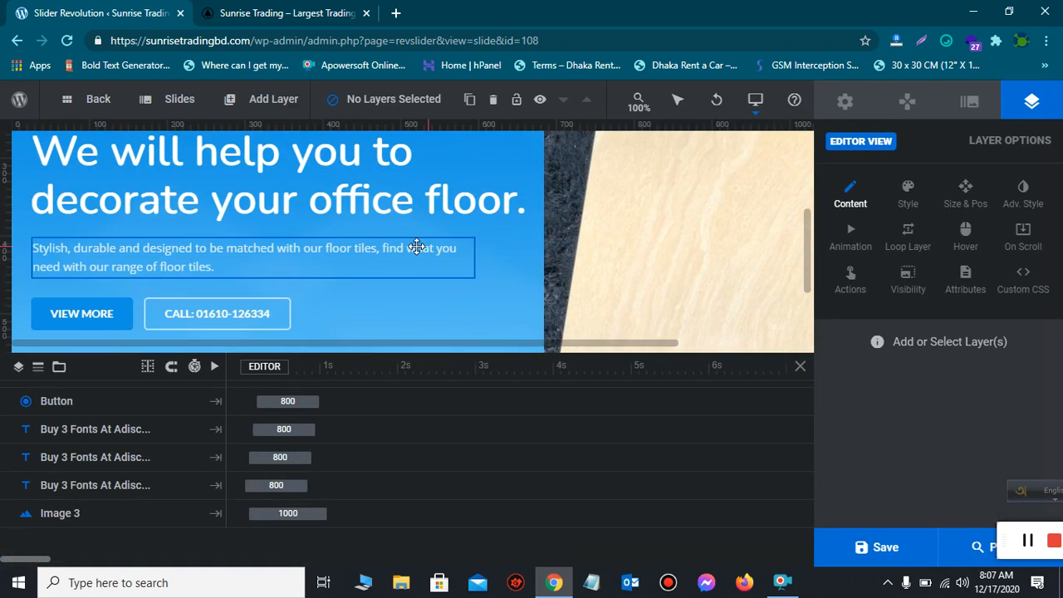
pyautogui.scroll(1, 416, 247)
pyautogui.scroll(-1, 416, 246)
pyautogui.scroll(1, 447, 246)
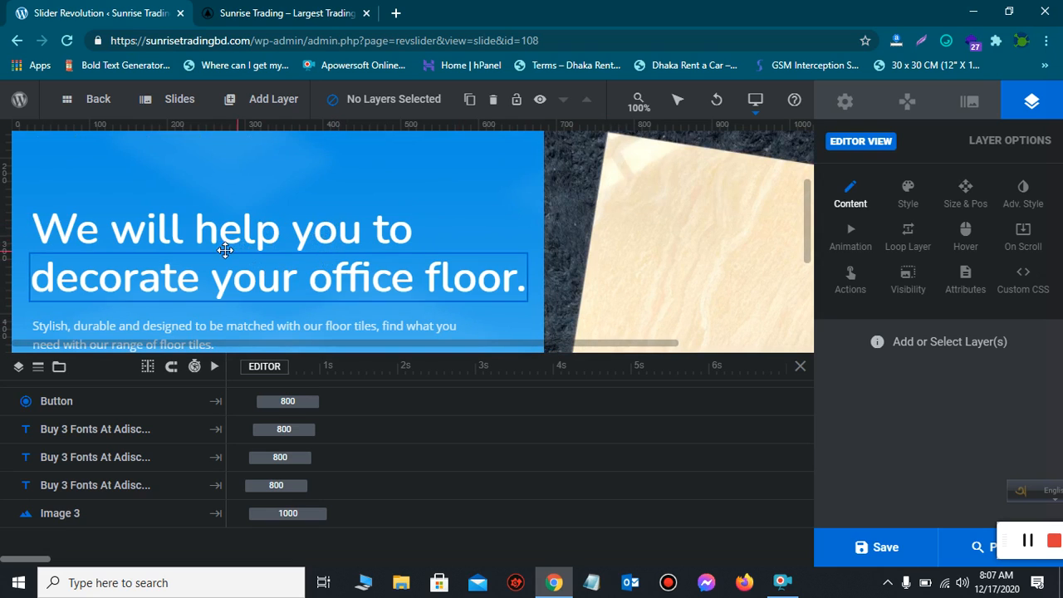
pyautogui.click(227, 227)
pyautogui.click(236, 275)
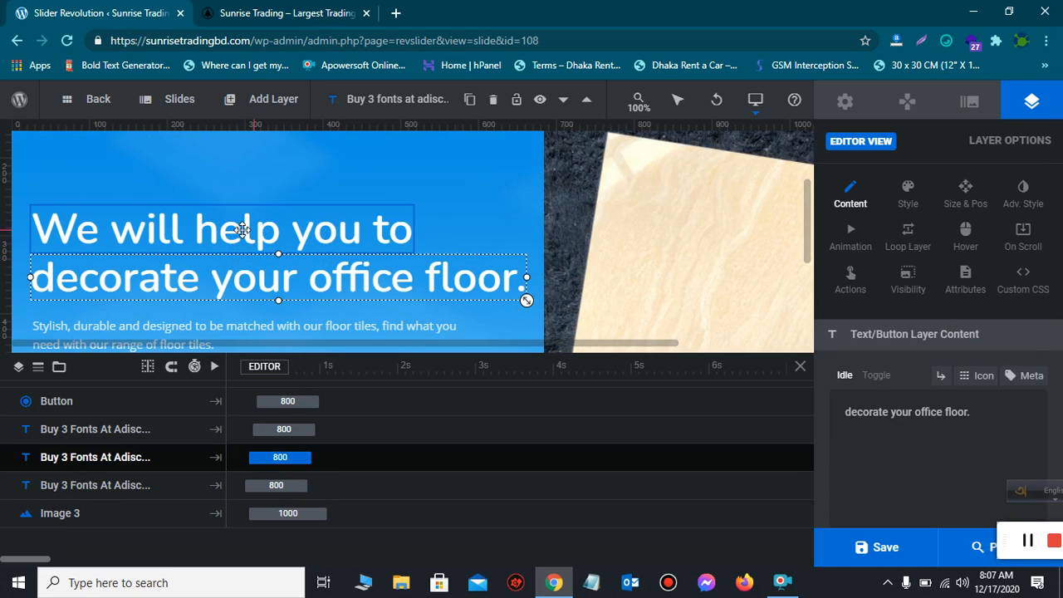
pyautogui.click(242, 230)
pyautogui.click(232, 275)
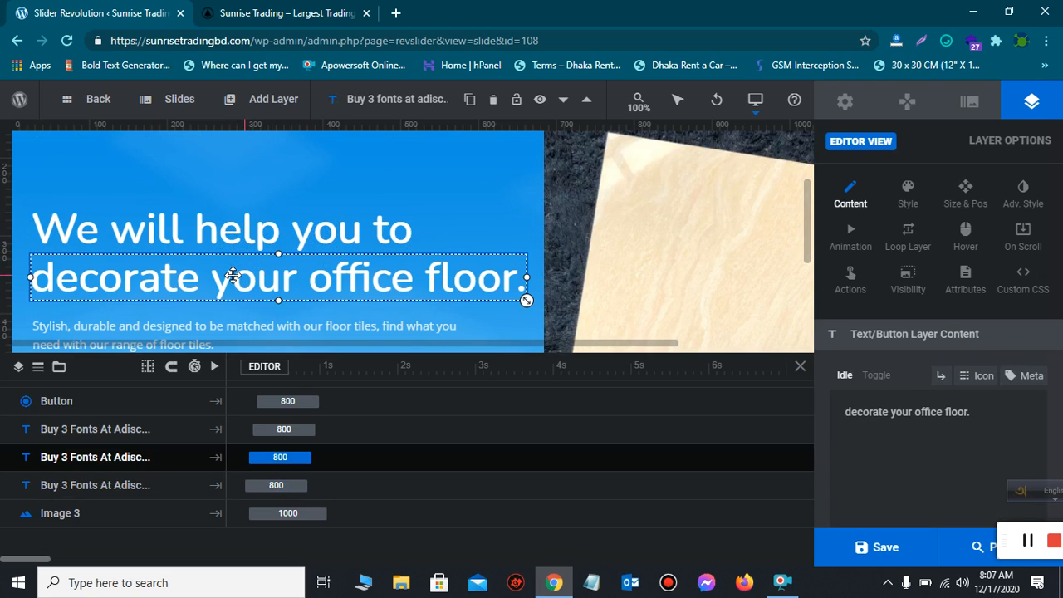
pyautogui.click(579, 263)
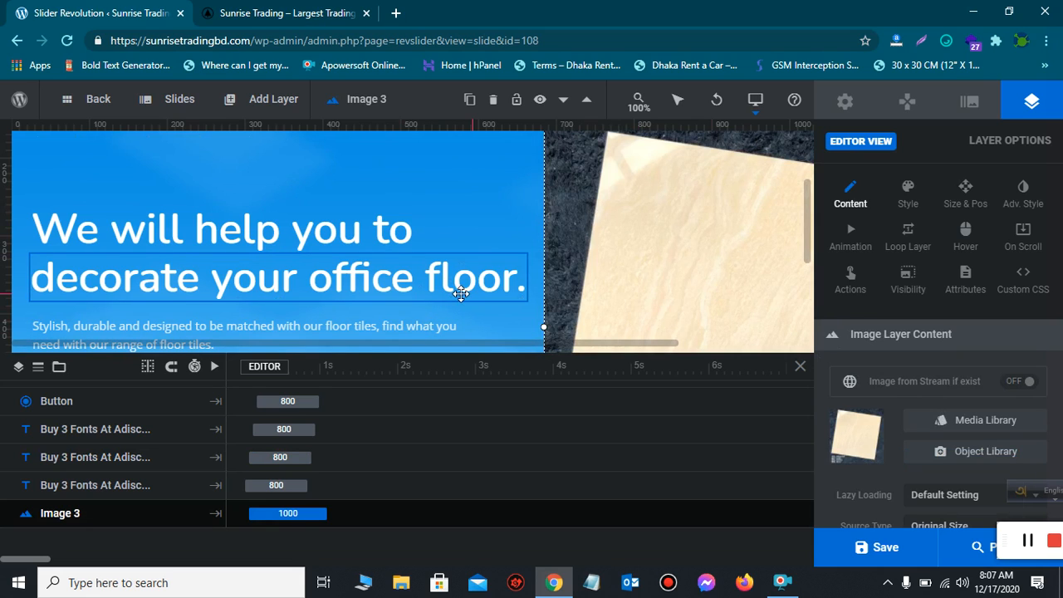
pyautogui.click(309, 9)
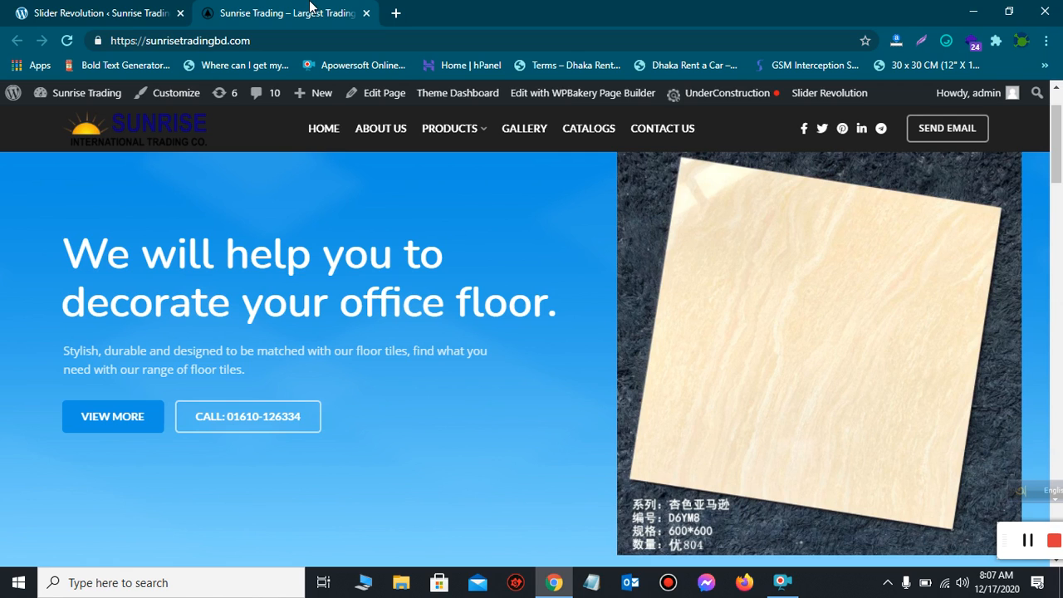
# - Delete the duplicated slide #3 from the slider
pyautogui.click(147, 10)
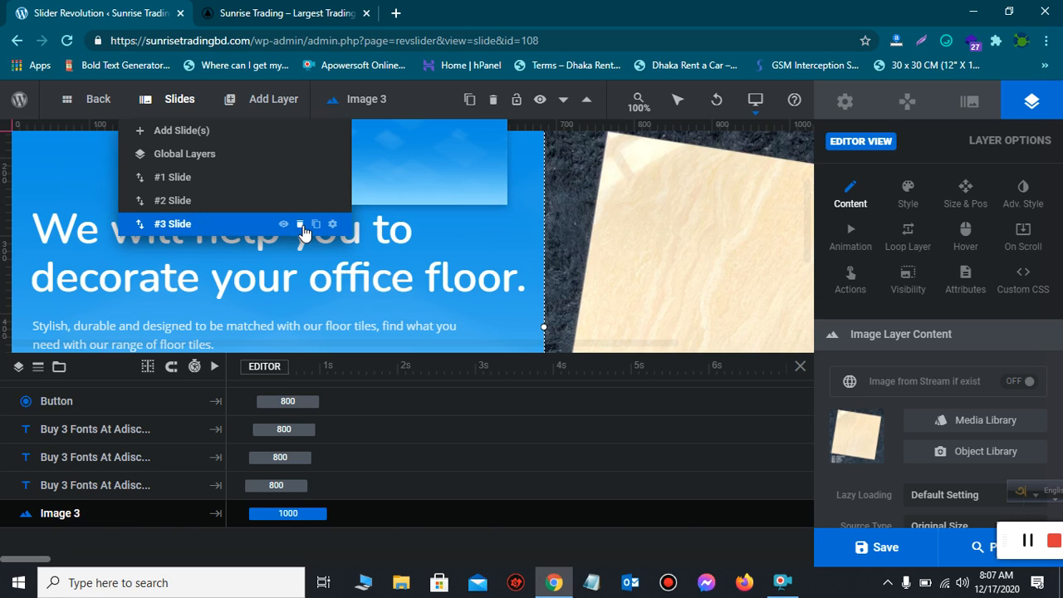
pyautogui.click(300, 224)
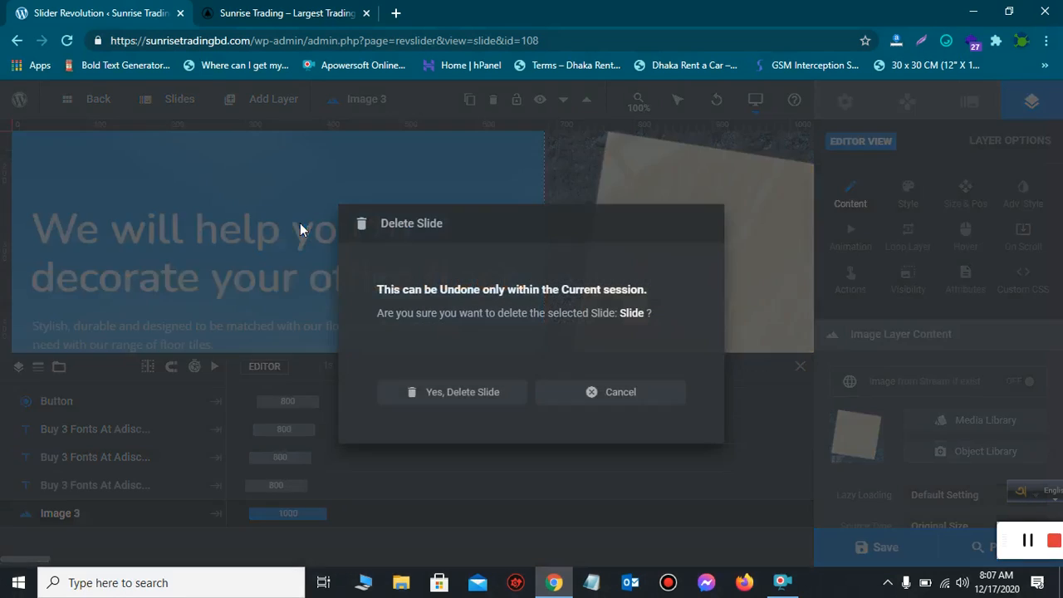
pyautogui.click(483, 396)
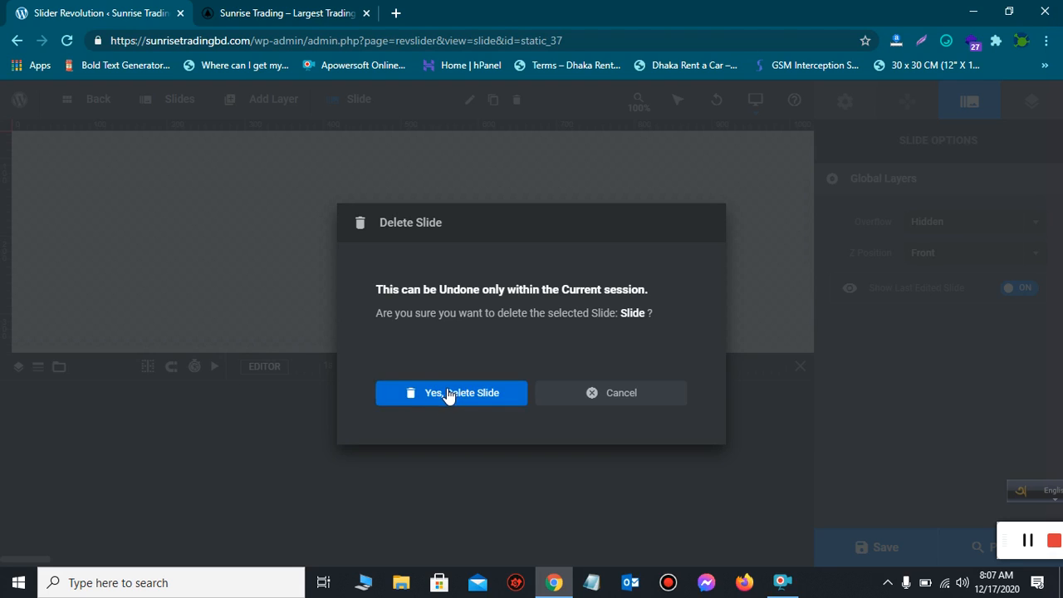
pyautogui.click(445, 397)
pyautogui.click(610, 400)
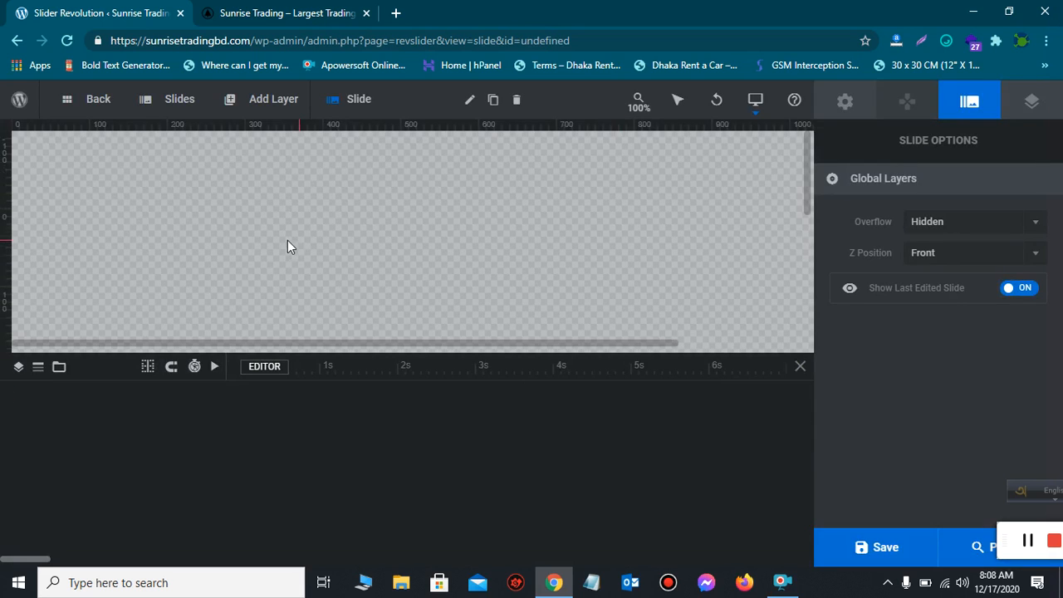
# - Examine the live home page's "Our Products" section and highlight its "Welcome to Sunrise International Trading Co." text
pyautogui.moveTo(173, 181)
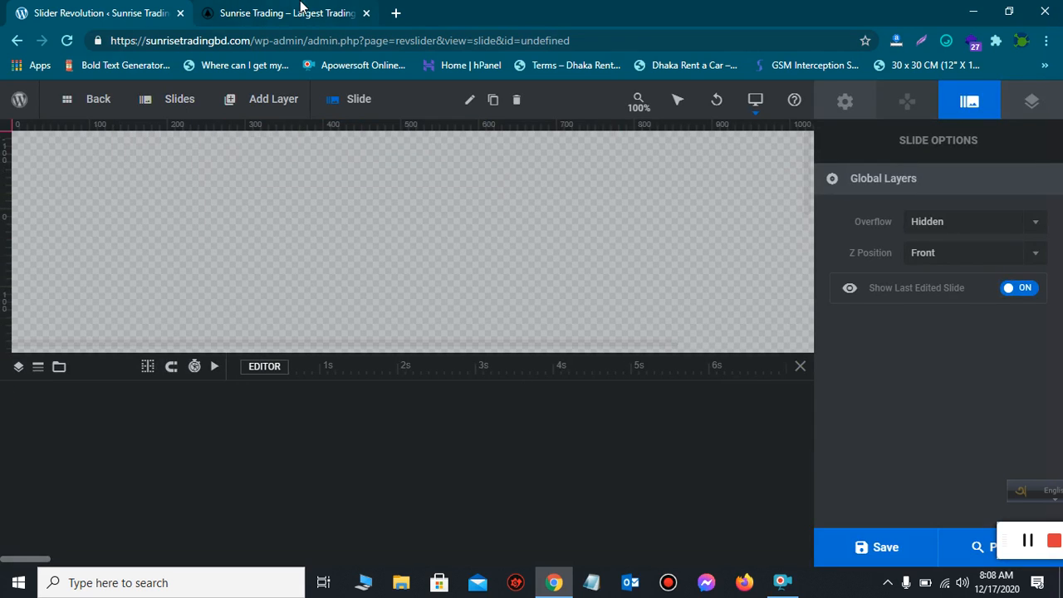
pyautogui.click(301, 10)
pyautogui.scroll(-7, 285, 309)
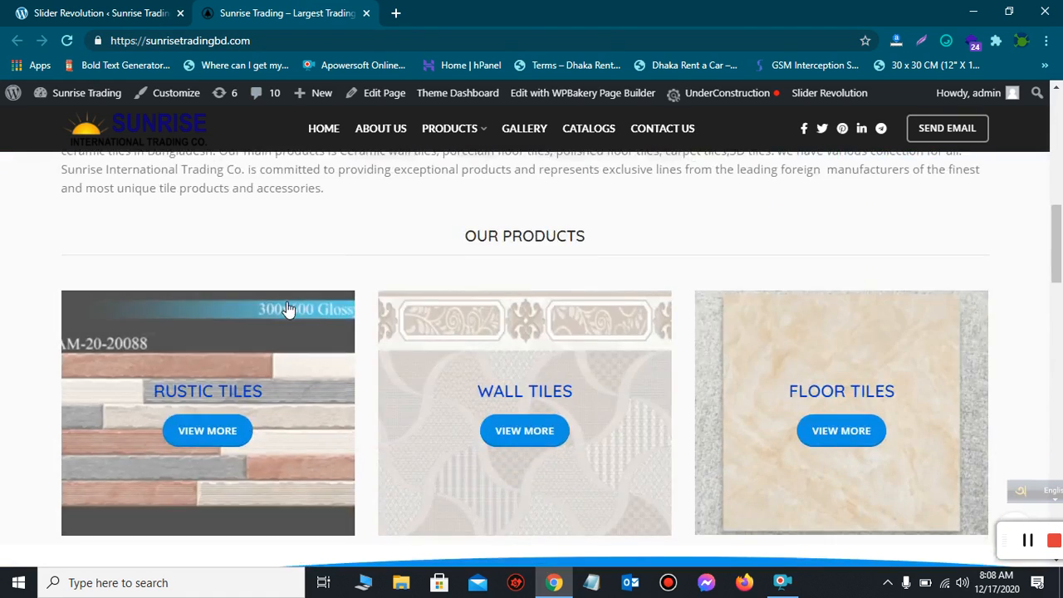
pyautogui.scroll(5, 287, 309)
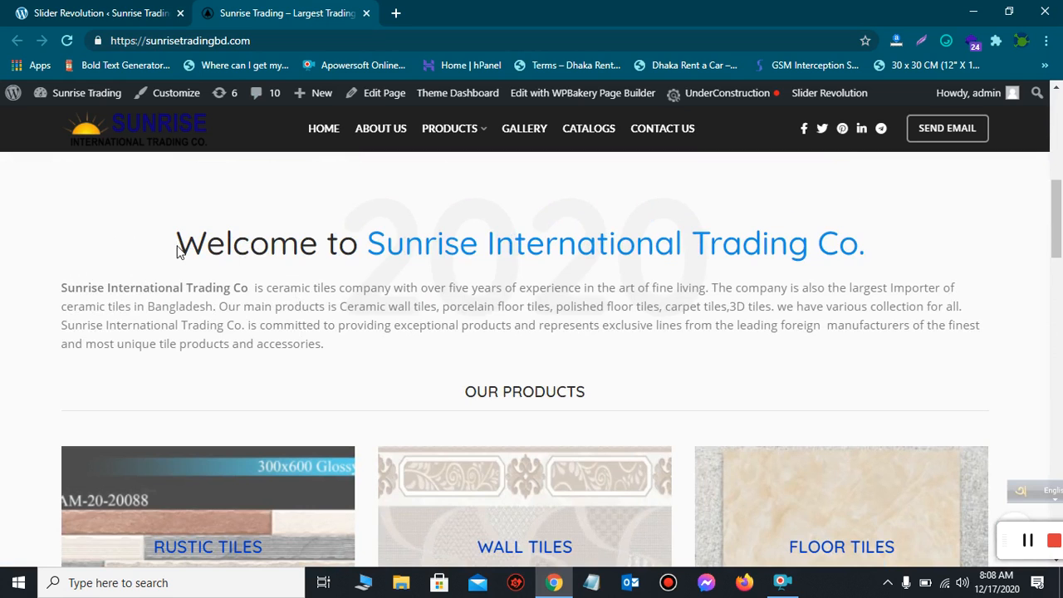
pyautogui.moveTo(187, 241); pyautogui.dragTo(972, 340)
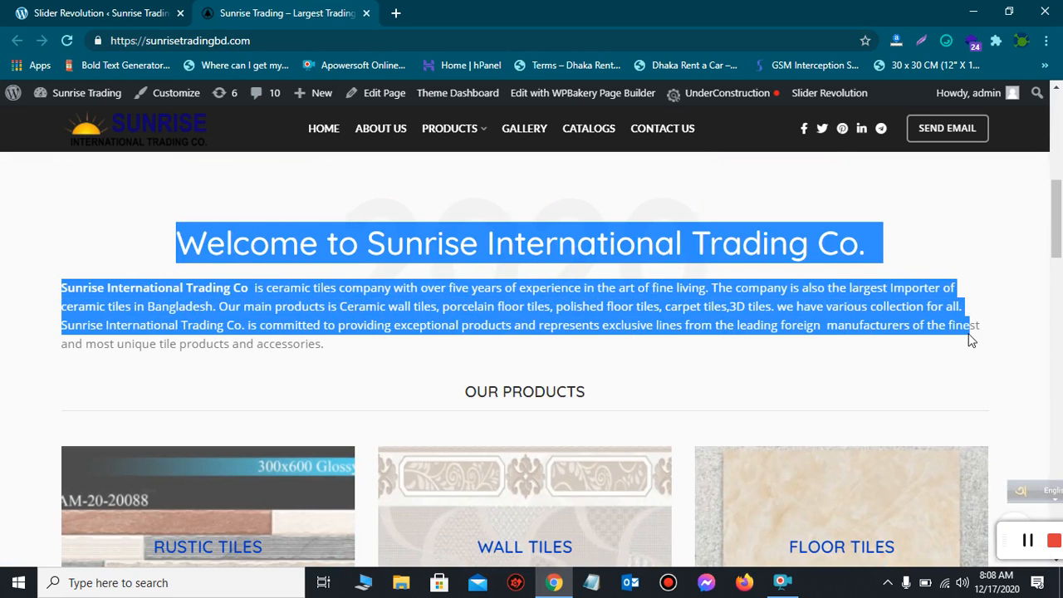
# - Leave the slider editor for the WordPress admin's About page, discarding the unsaved changes
pyautogui.click(87, 10)
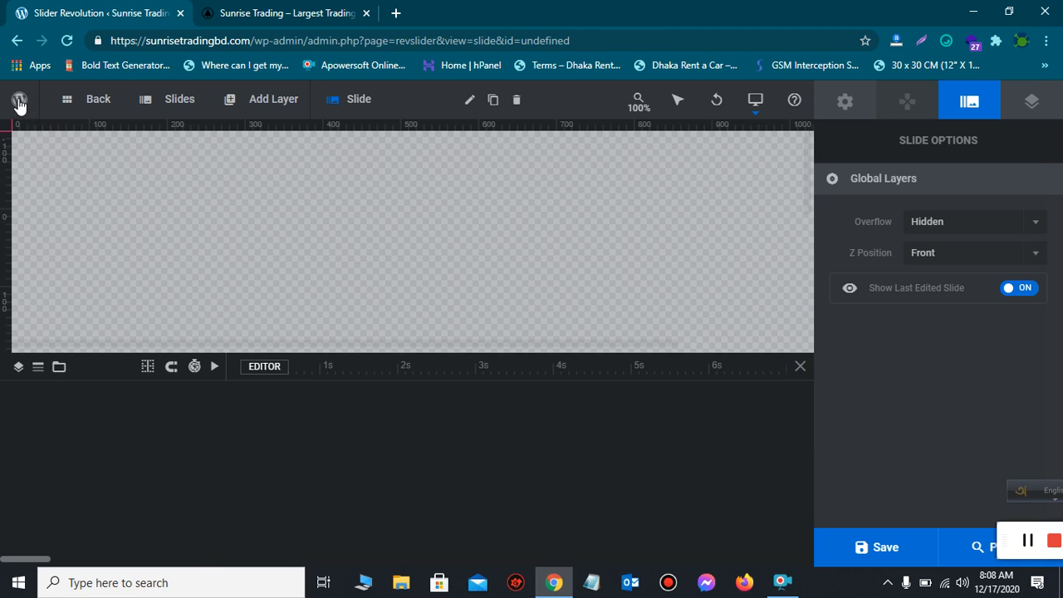
pyautogui.moveTo(18, 103)
pyautogui.click(55, 128)
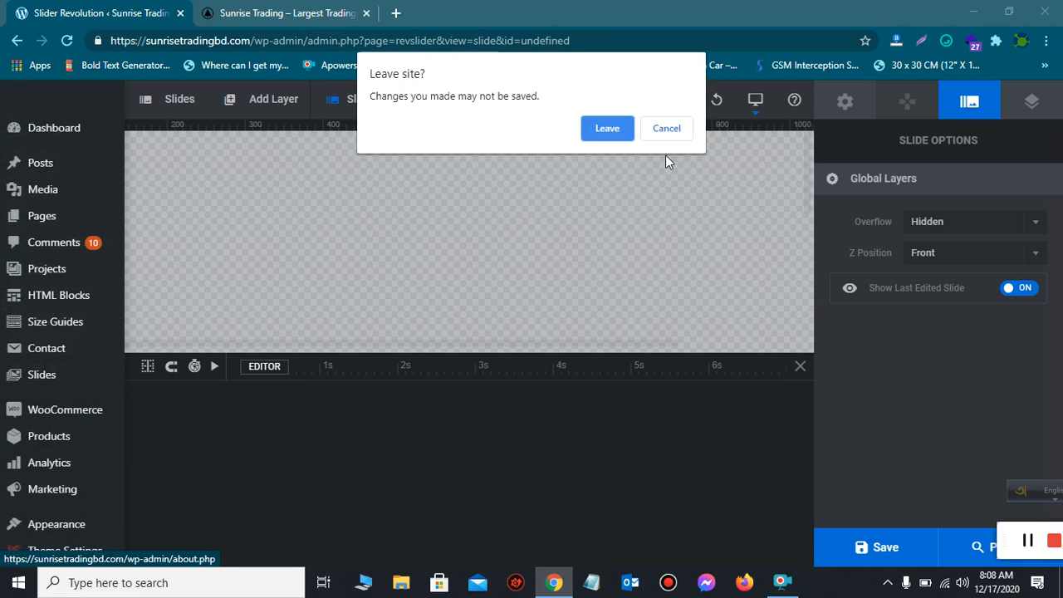
pyautogui.click(606, 129)
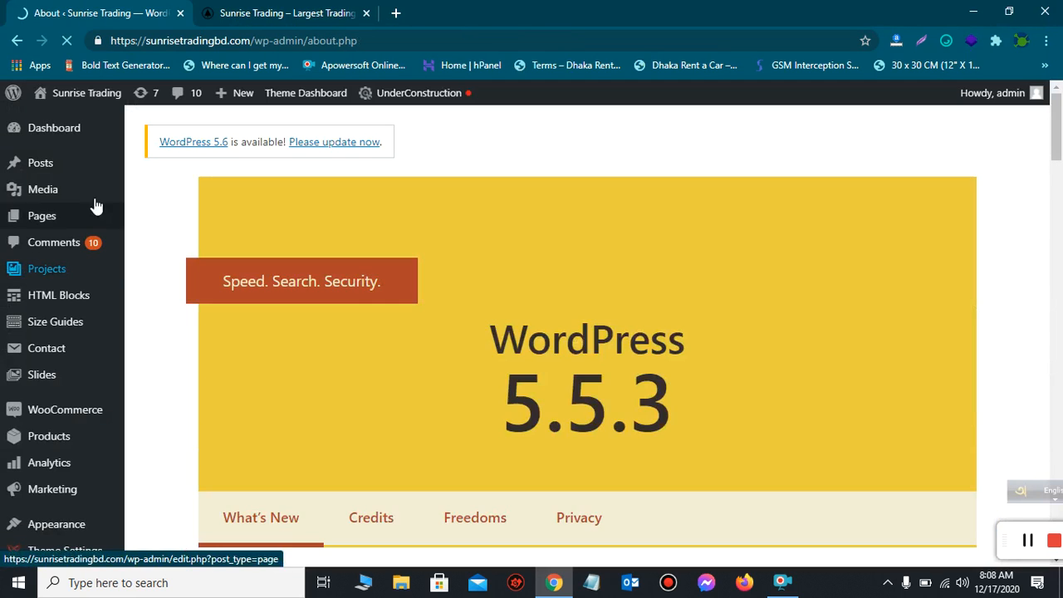
# - Examine the live home page's welcome text, company statistics block and "Why We Are?" section
pyautogui.click(271, 13)
pyautogui.scroll(-3, 404, 304)
pyautogui.scroll(4, 404, 304)
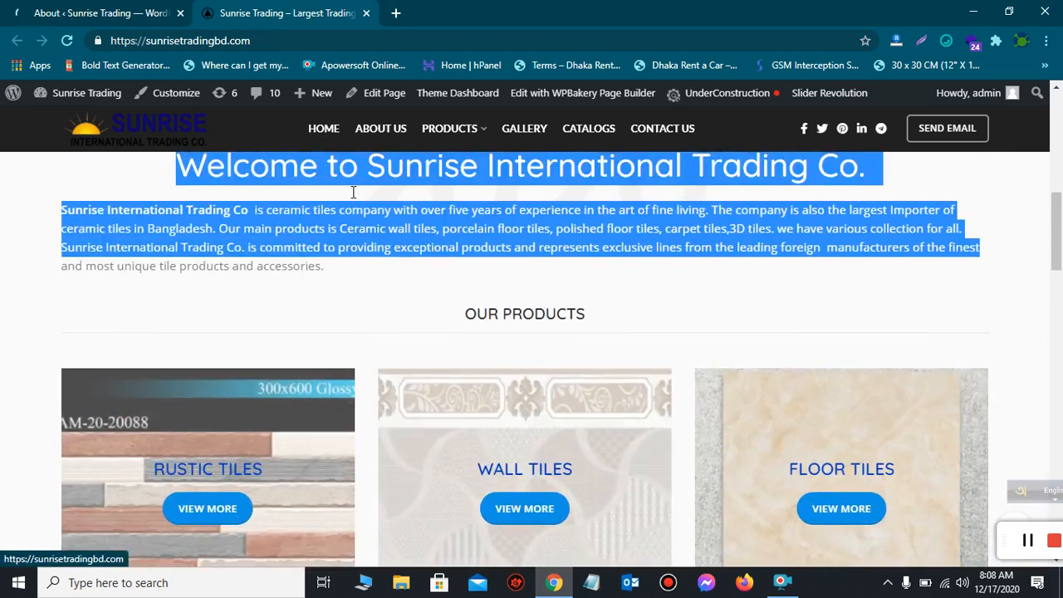
pyautogui.click(183, 244)
pyautogui.moveTo(181, 244); pyautogui.dragTo(684, 324)
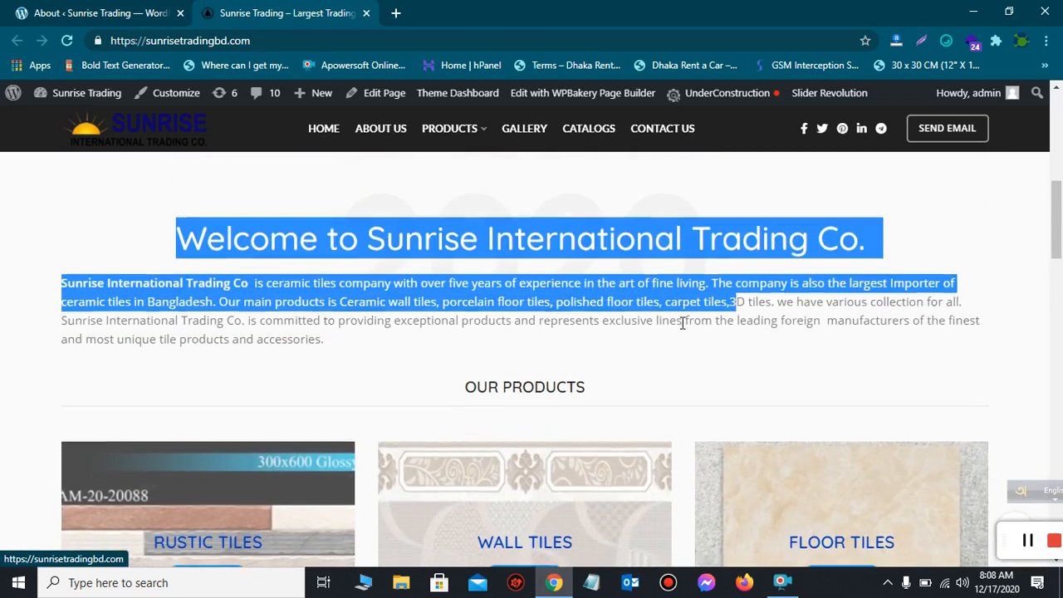
pyautogui.scroll(-6, 305, 348)
pyautogui.scroll(2, 304, 280)
pyautogui.scroll(-3, 498, 327)
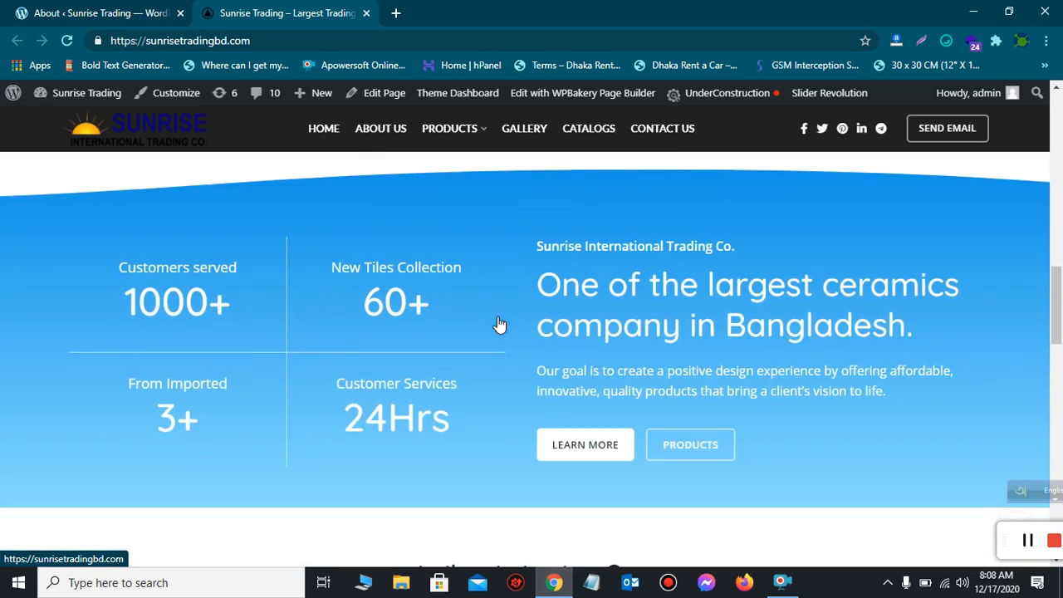
pyautogui.moveTo(214, 291); pyautogui.dragTo(514, 439)
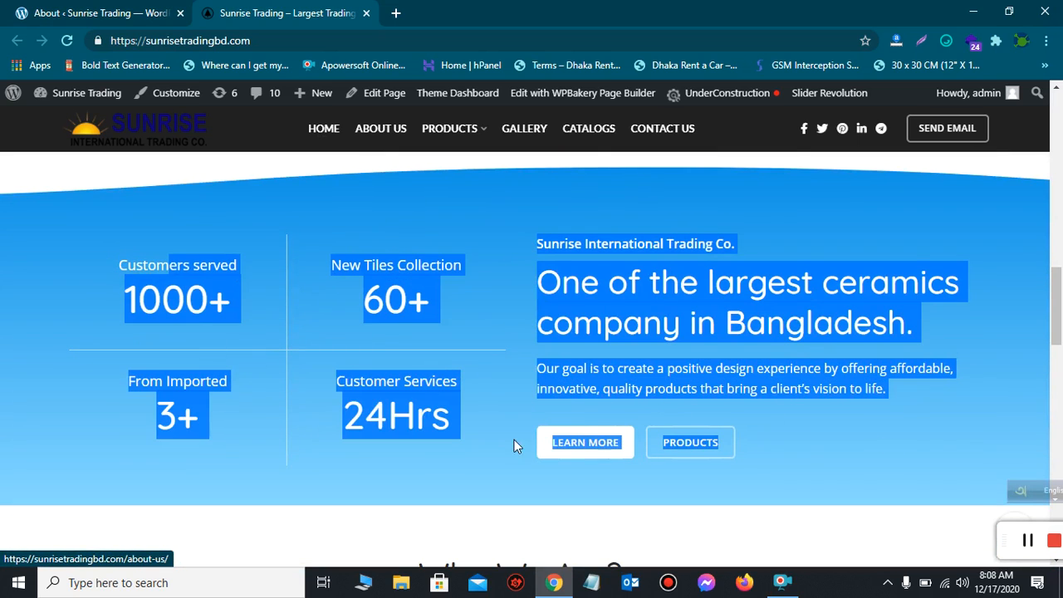
pyautogui.scroll(-5, 346, 360)
pyautogui.moveTo(152, 177); pyautogui.dragTo(340, 500)
pyautogui.scroll(4, 158, 351)
# - Open the list of all WordPress pages and search it for "home"
pyautogui.click(64, 6)
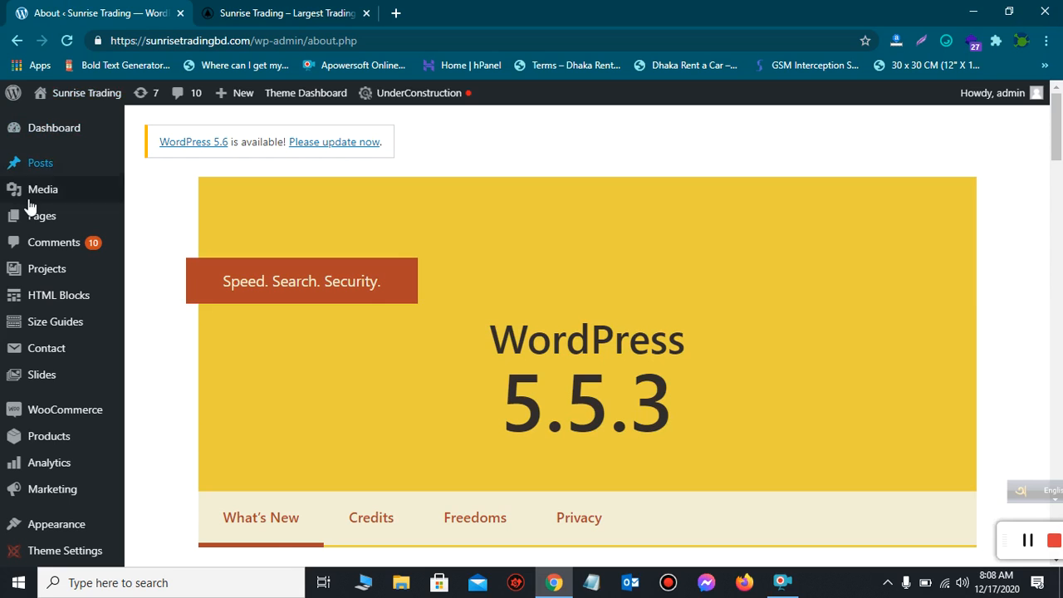
pyautogui.moveTo(41, 224)
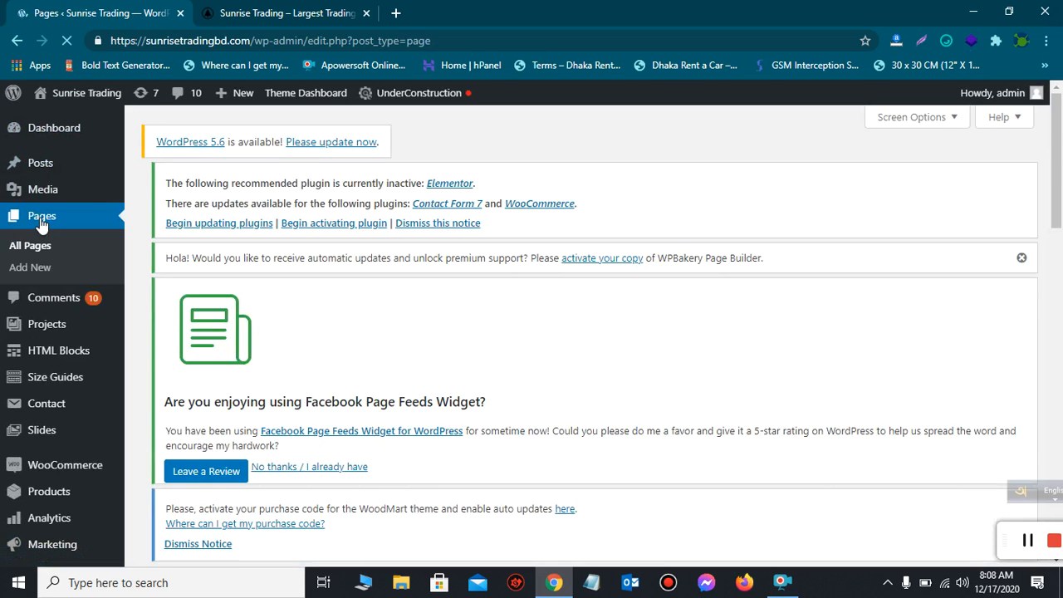
pyautogui.click(299, 10)
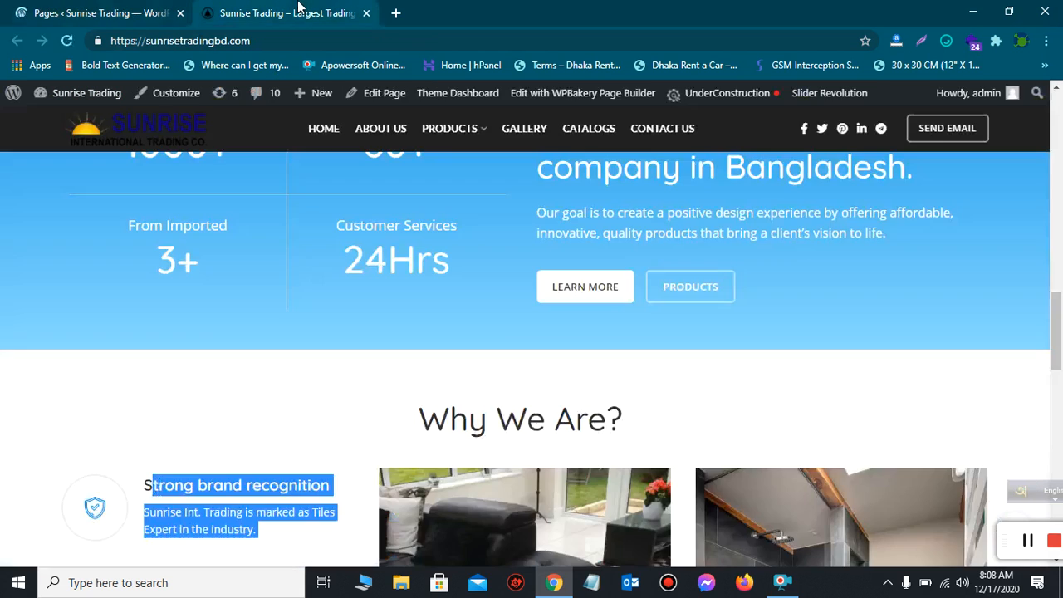
pyautogui.click(91, 13)
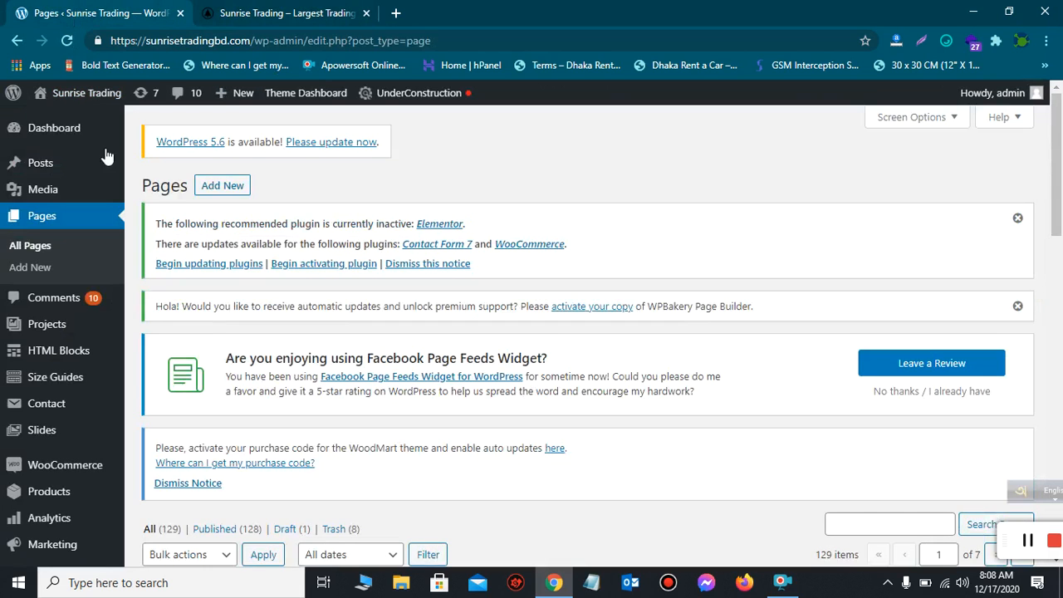
pyautogui.scroll(-3, 104, 154)
pyautogui.click(866, 290)
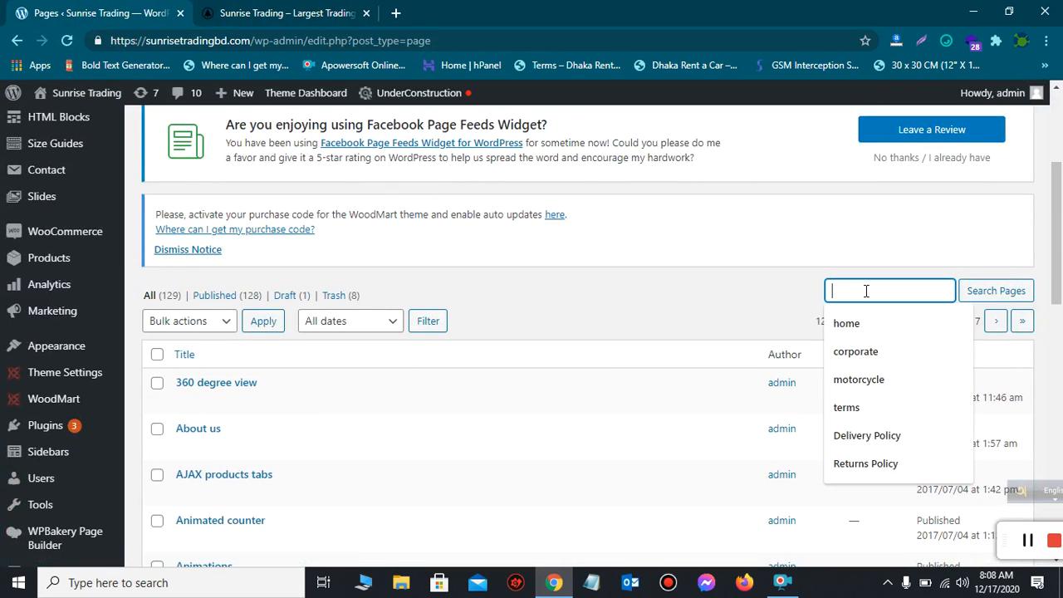
pyautogui.click(859, 325)
pyautogui.click(986, 293)
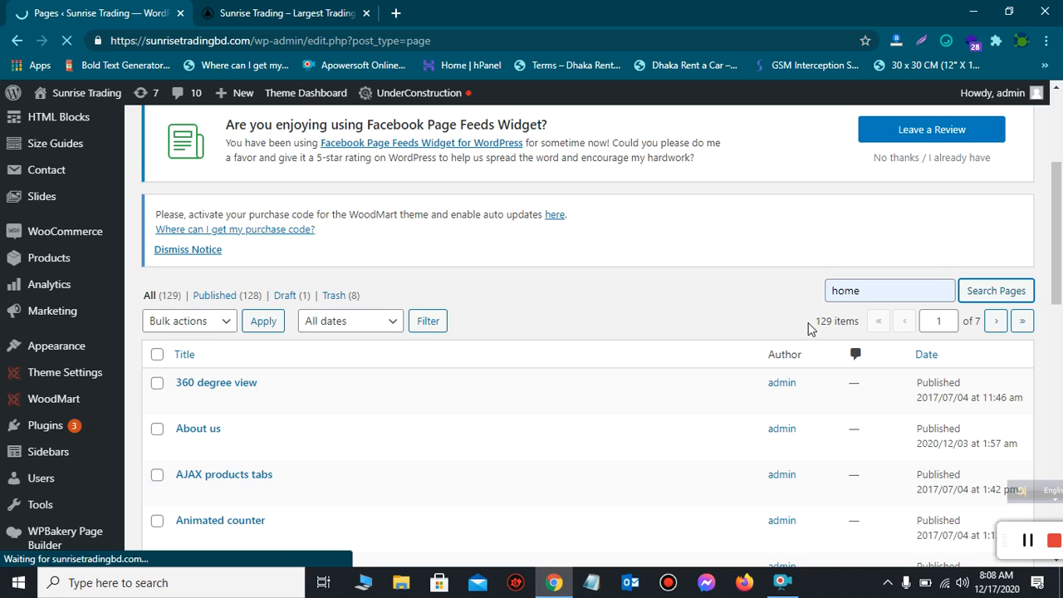
# - Find the "Home corporate" page marked as Front Page in the search results and open it for editing
pyautogui.scroll(-8, 810, 329)
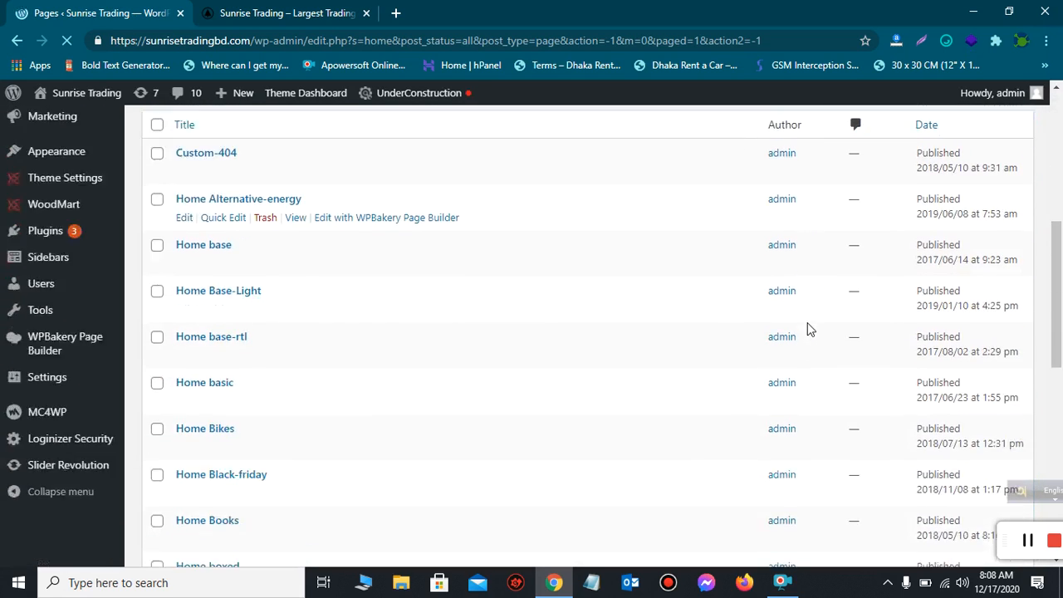
pyautogui.scroll(-7, 807, 330)
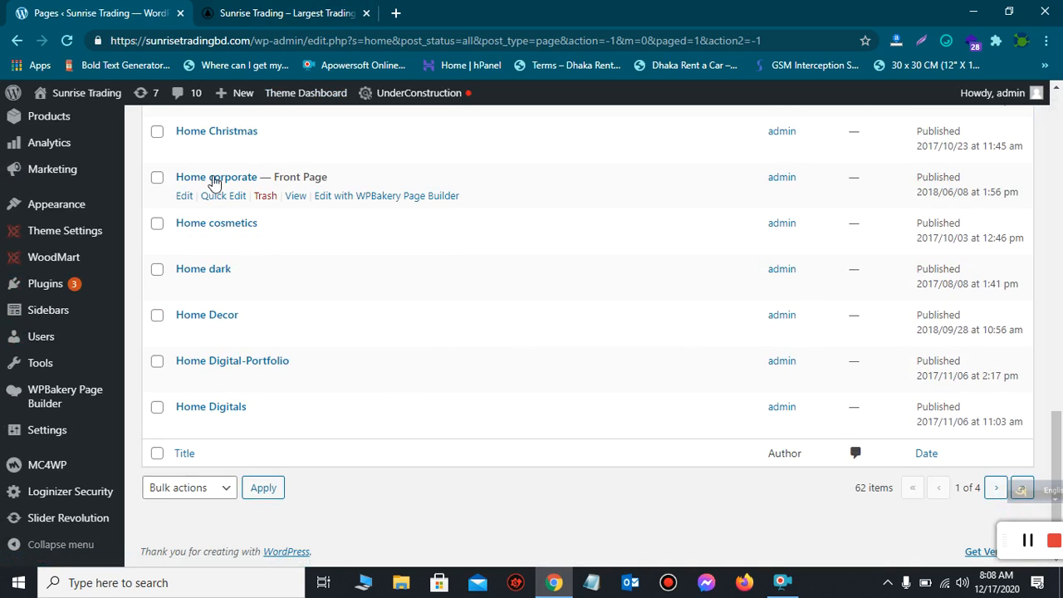
pyautogui.moveTo(275, 177); pyautogui.dragTo(344, 183)
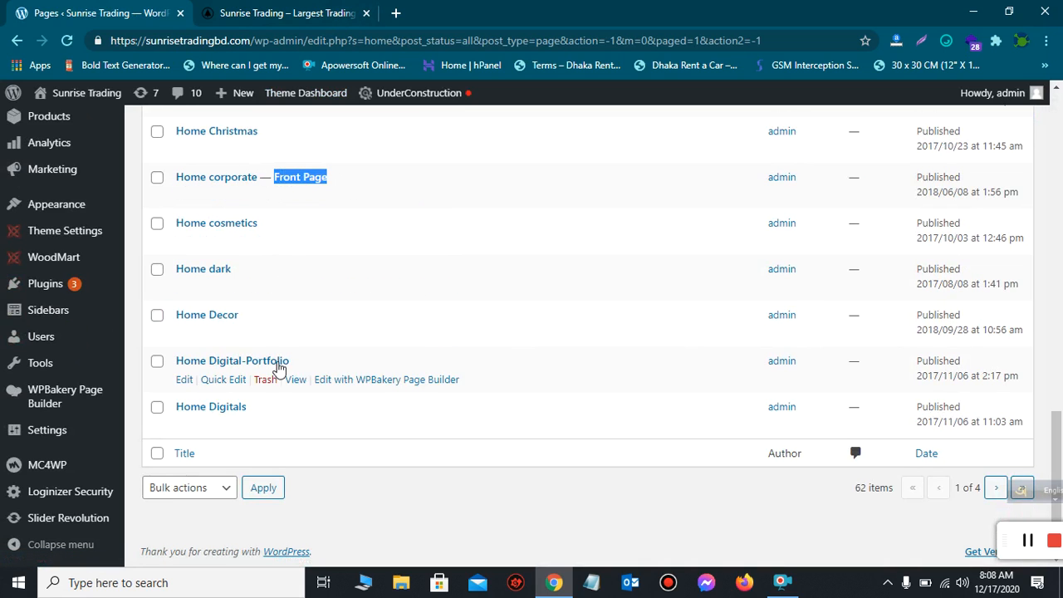
pyautogui.scroll(3, 276, 361)
pyautogui.scroll(2, 288, 238)
pyautogui.scroll(-2, 294, 294)
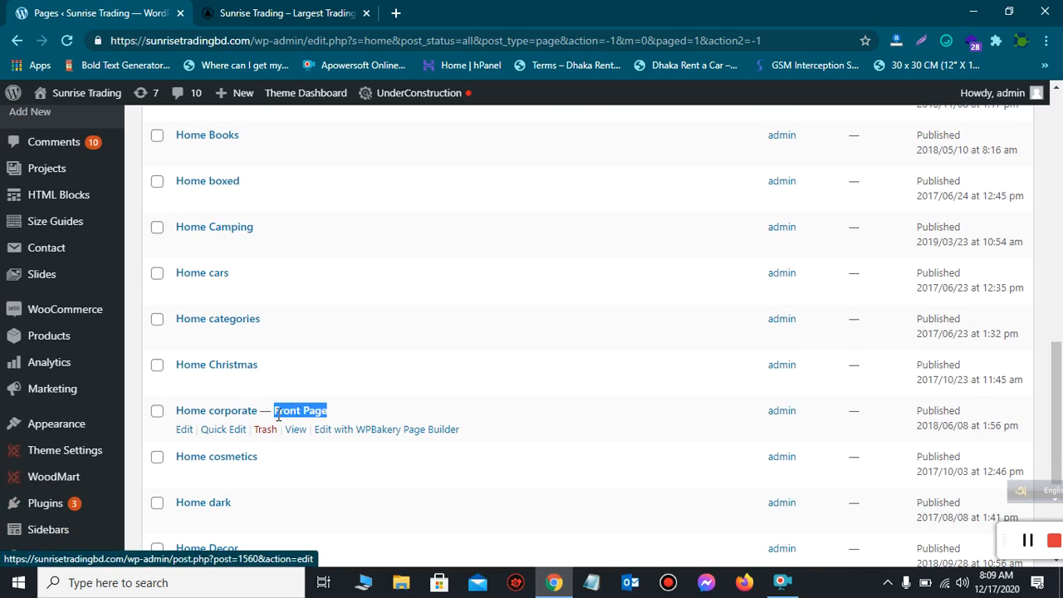
pyautogui.click(275, 416)
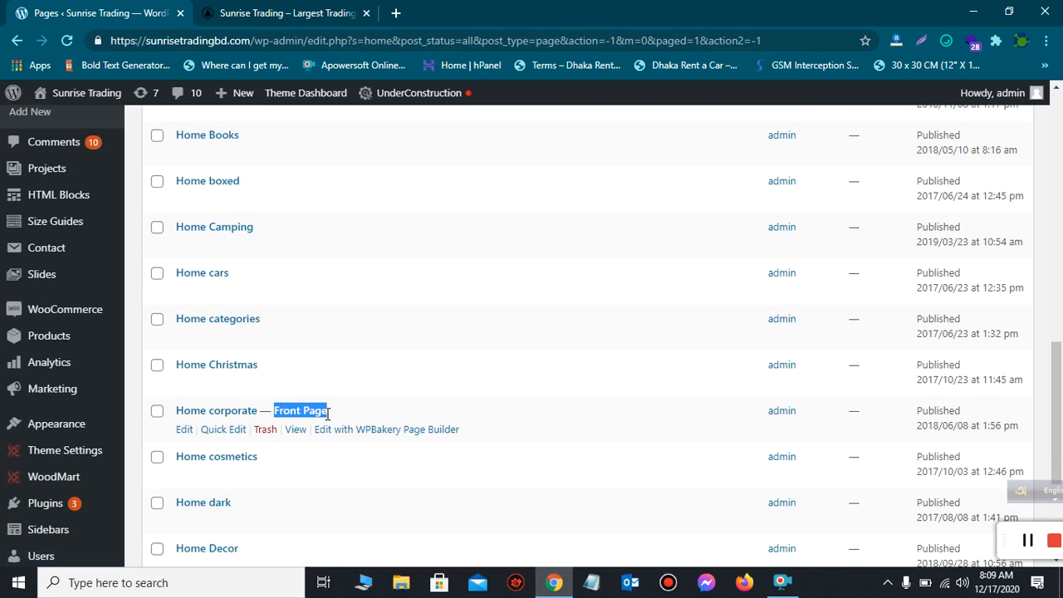
pyautogui.scroll(-2, 266, 420)
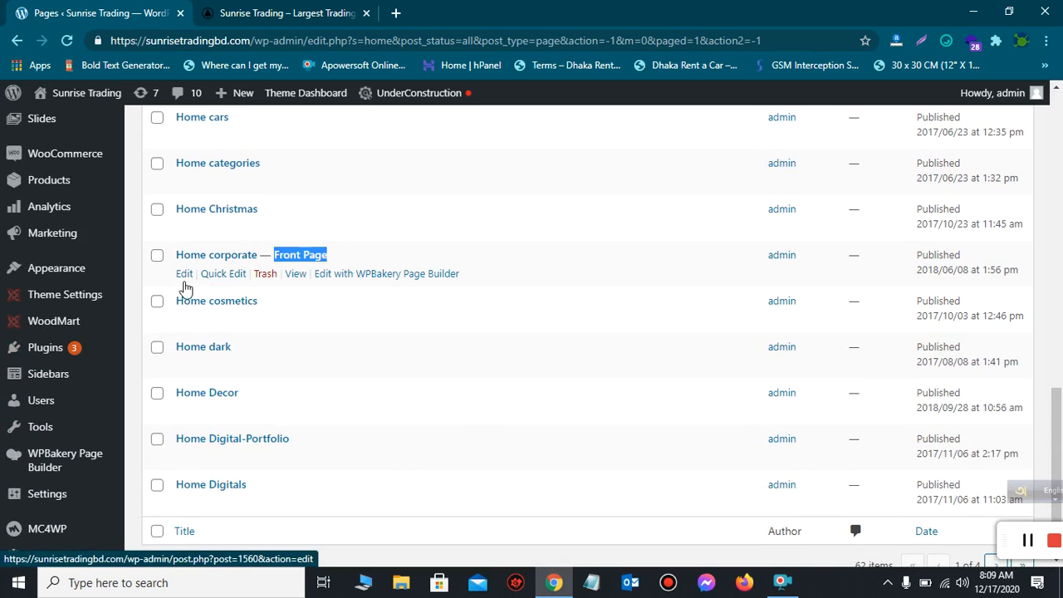
pyautogui.click(185, 277)
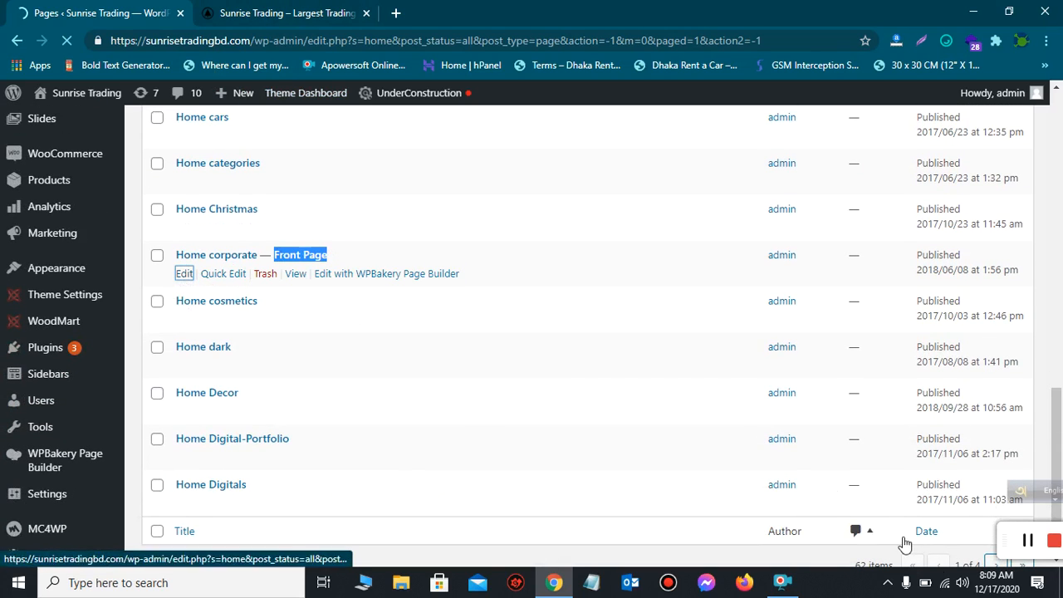
pyautogui.moveTo(1005, 539); pyautogui.dragTo(895, 552)
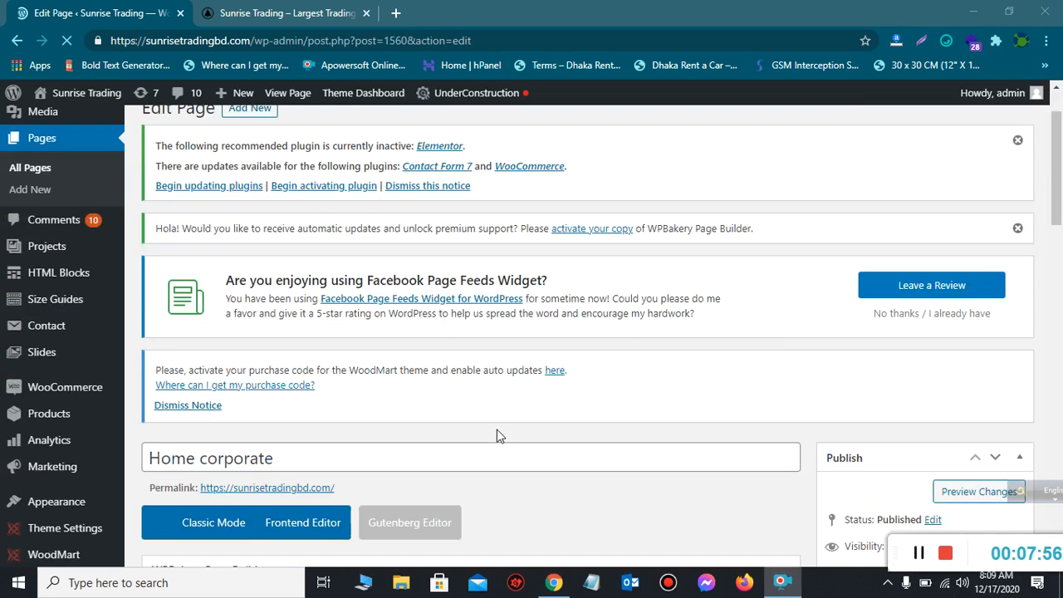
# - Examine the Home corporate page's WPBakery layout, from the editor mode options and Revolution Slider element to the welcome text blocks
pyautogui.scroll(-2, 392, 371)
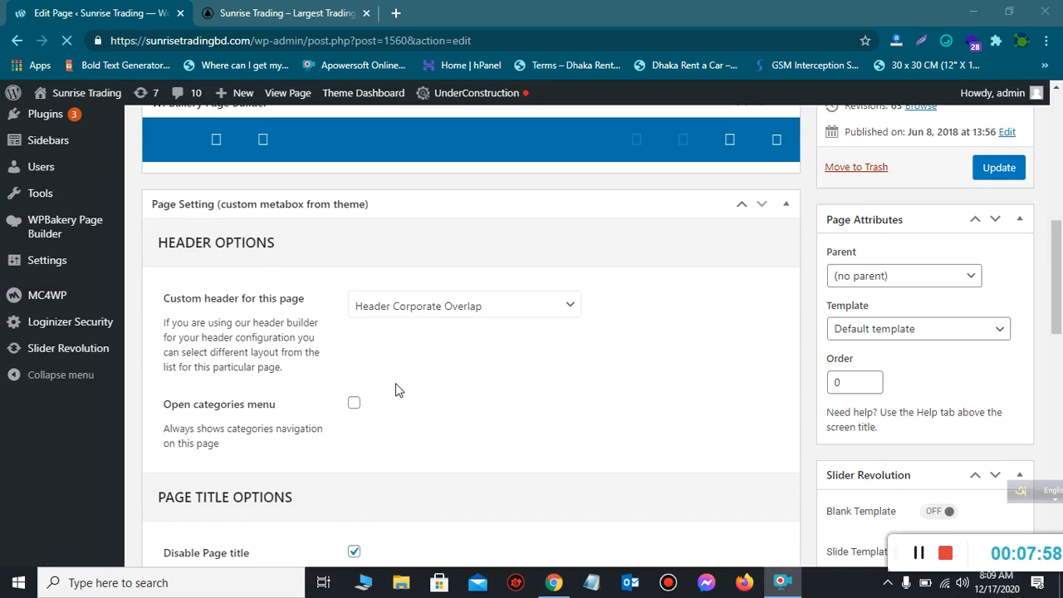
pyautogui.scroll(1, 395, 389)
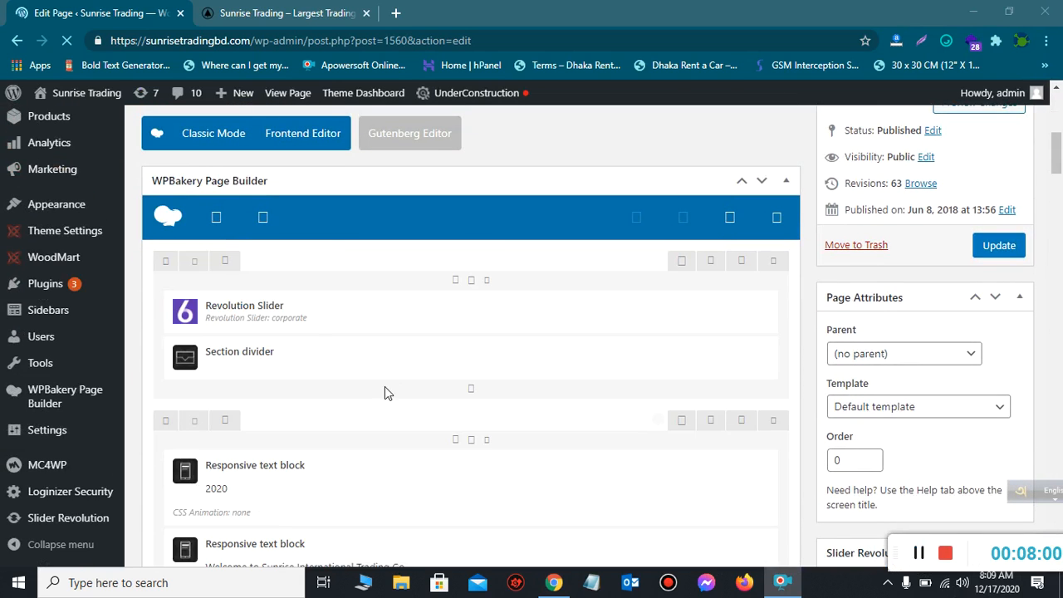
pyautogui.scroll(1, 357, 349)
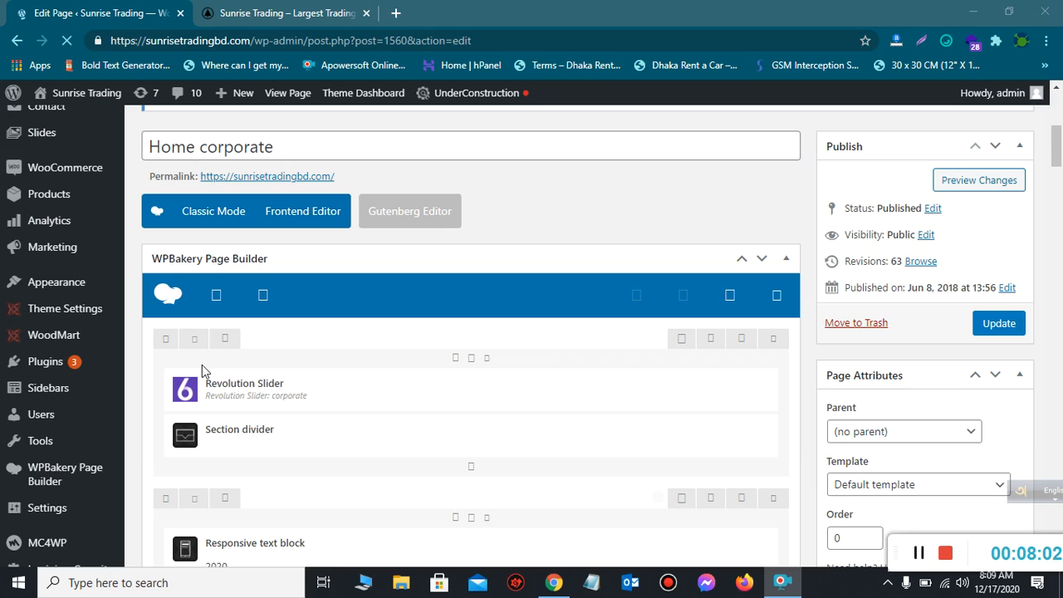
pyautogui.scroll(-4, 287, 384)
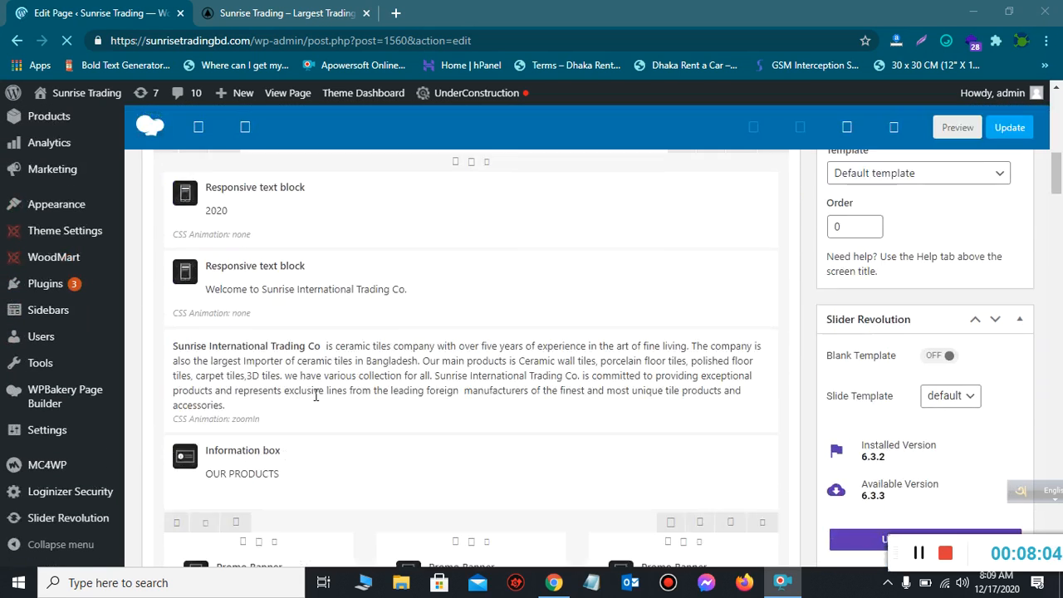
pyautogui.scroll(4, 319, 392)
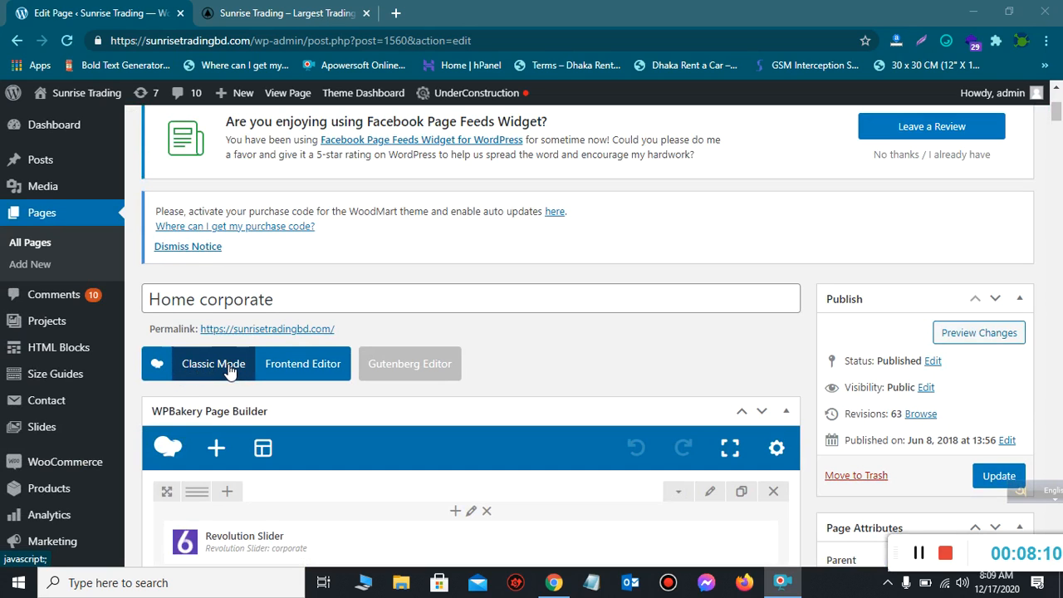
pyautogui.scroll(-4, 260, 387)
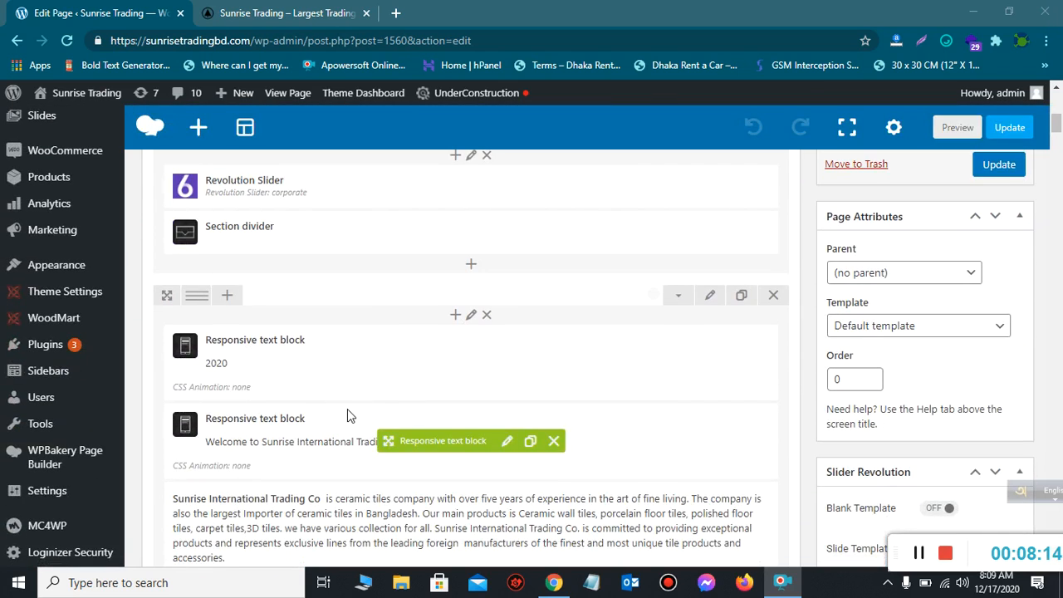
pyautogui.scroll(2, 349, 416)
pyautogui.scroll(-1, 352, 439)
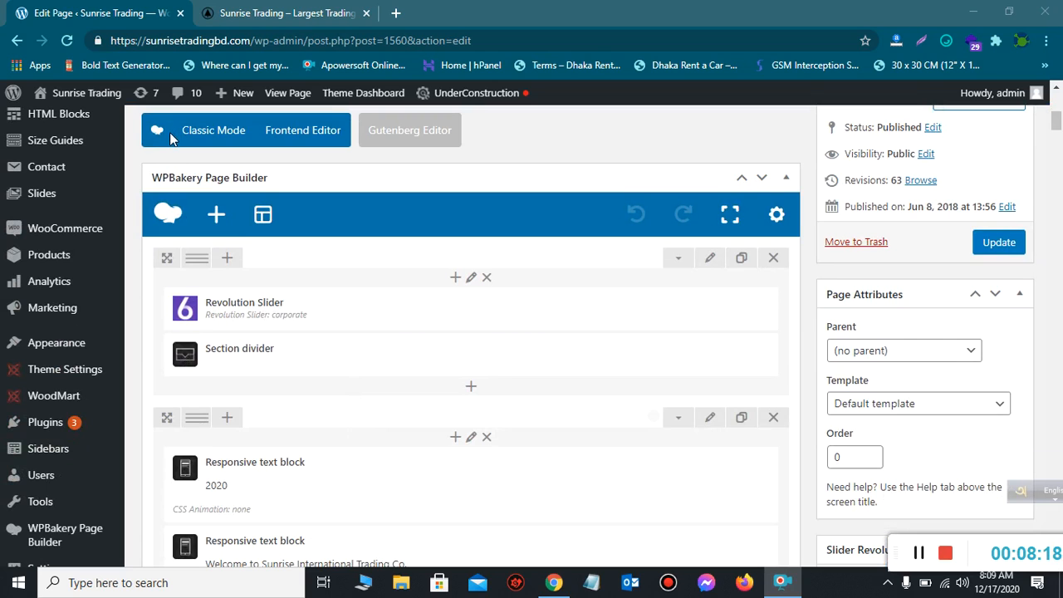
pyautogui.scroll(-1, 298, 325)
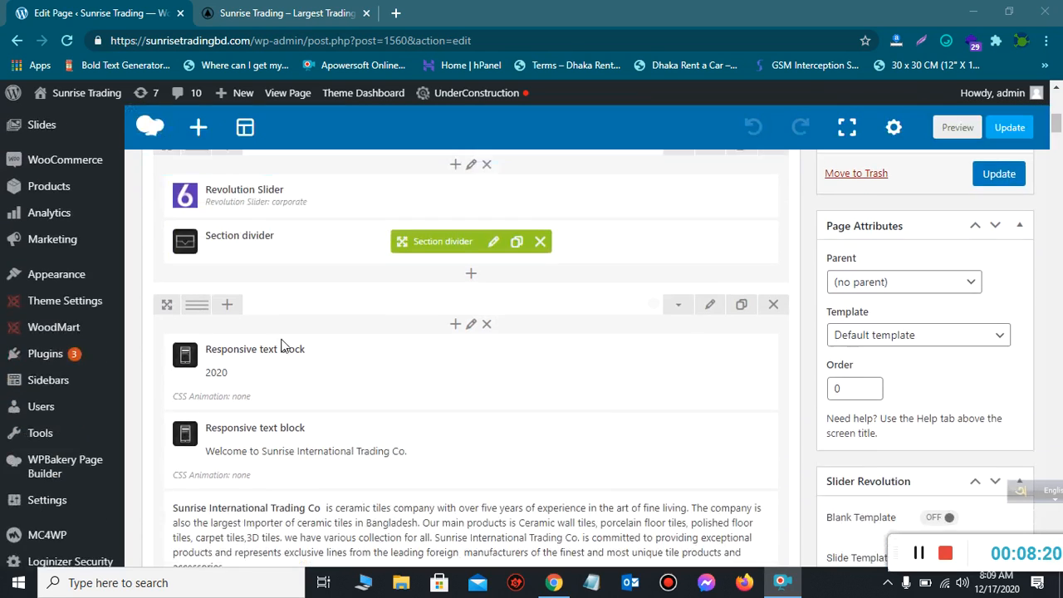
pyautogui.scroll(-2, 281, 345)
# - Highlight the "Welcome to Sunrise International Trading Co." heading and its paragraph on the live home page, then return to the page editor
pyautogui.hotkey('ctrl', 'Tab')
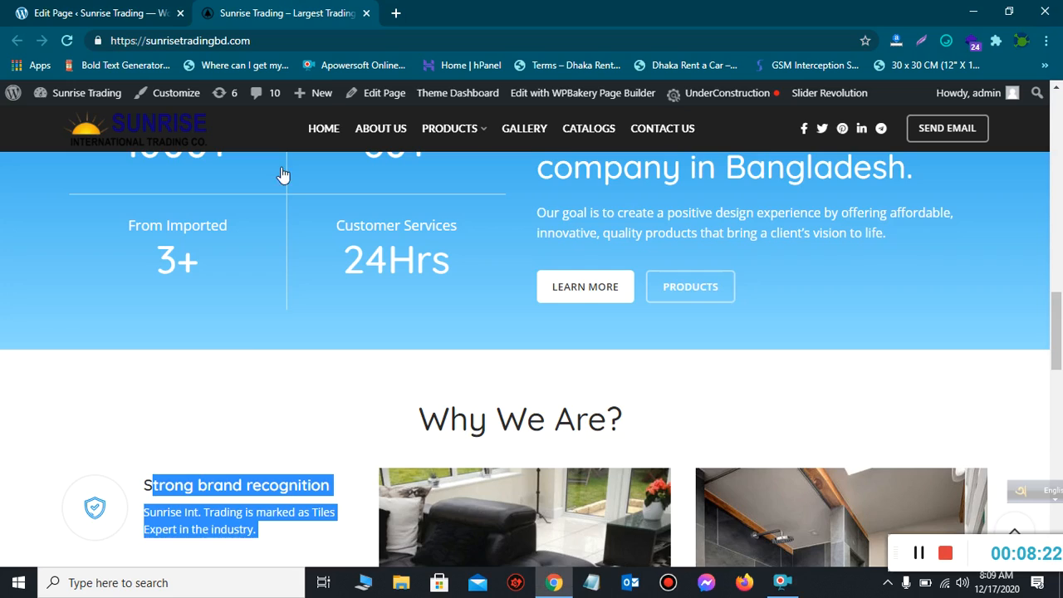
pyautogui.scroll(10, 239, 387)
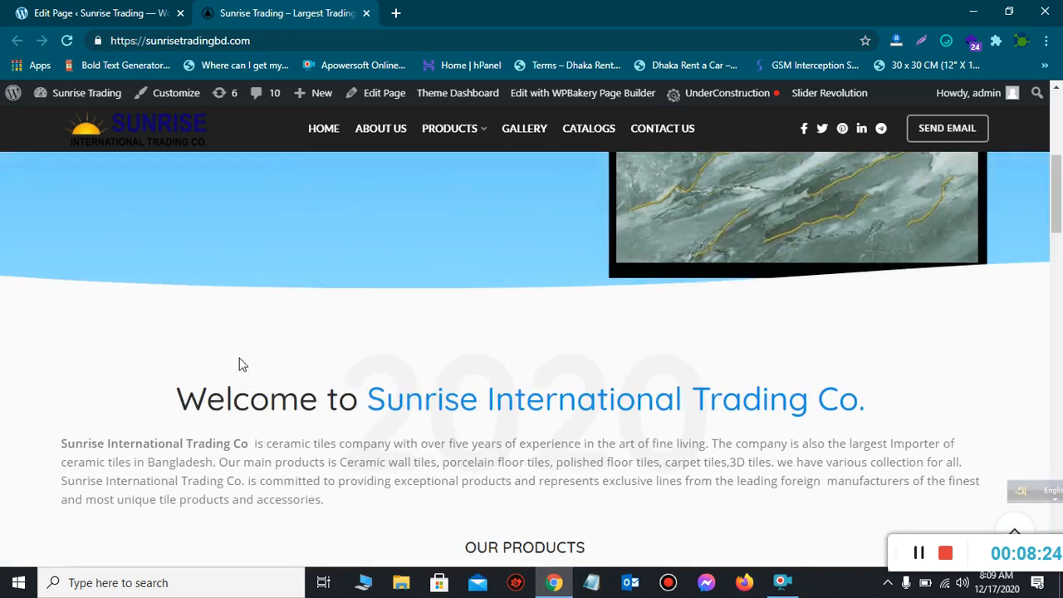
pyautogui.moveTo(176, 397); pyautogui.dragTo(325, 503)
pyautogui.click(129, 8)
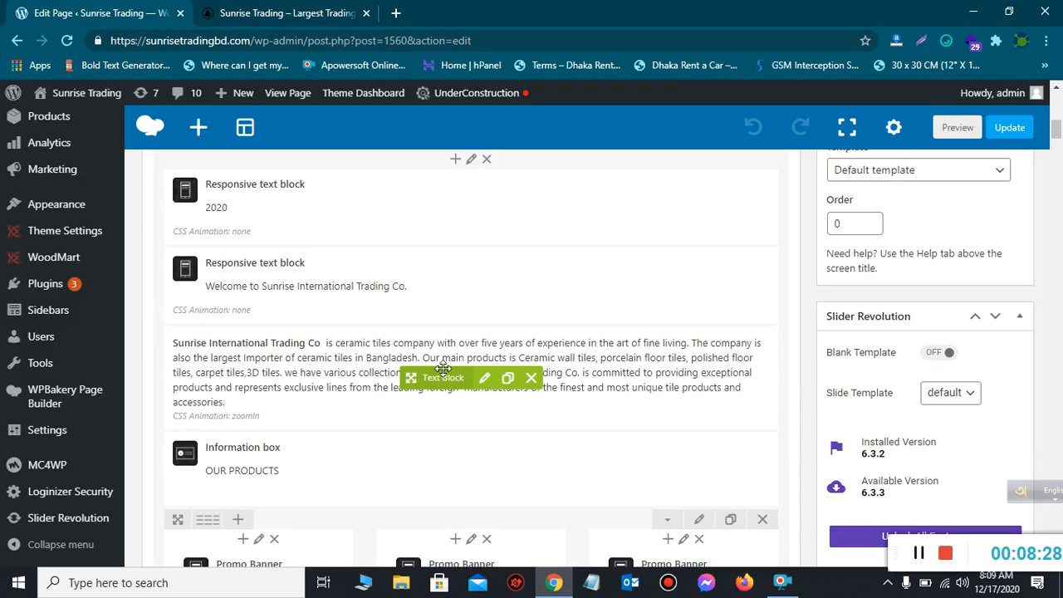
# - Open the company description text block's settings, select its whole paragraph and save the block
pyautogui.click(483, 380)
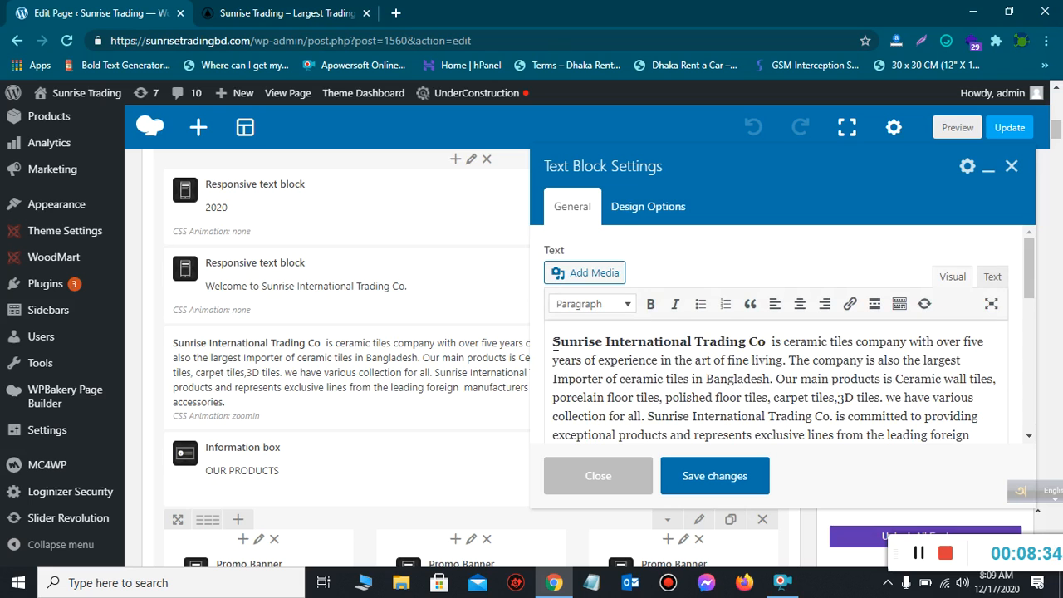
pyautogui.moveTo(556, 343); pyautogui.dragTo(931, 335)
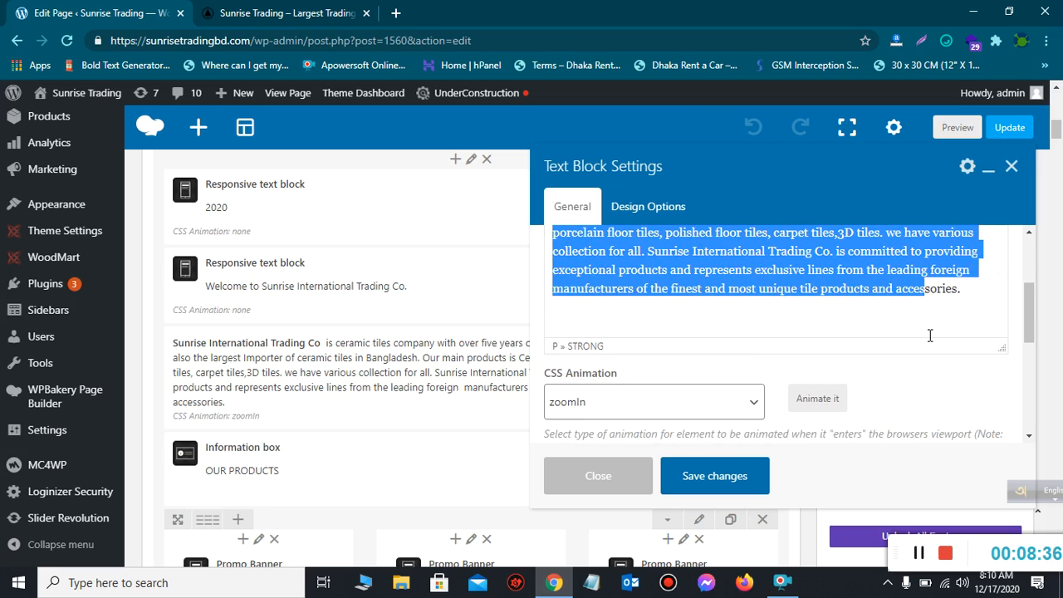
pyautogui.scroll(2, 922, 321)
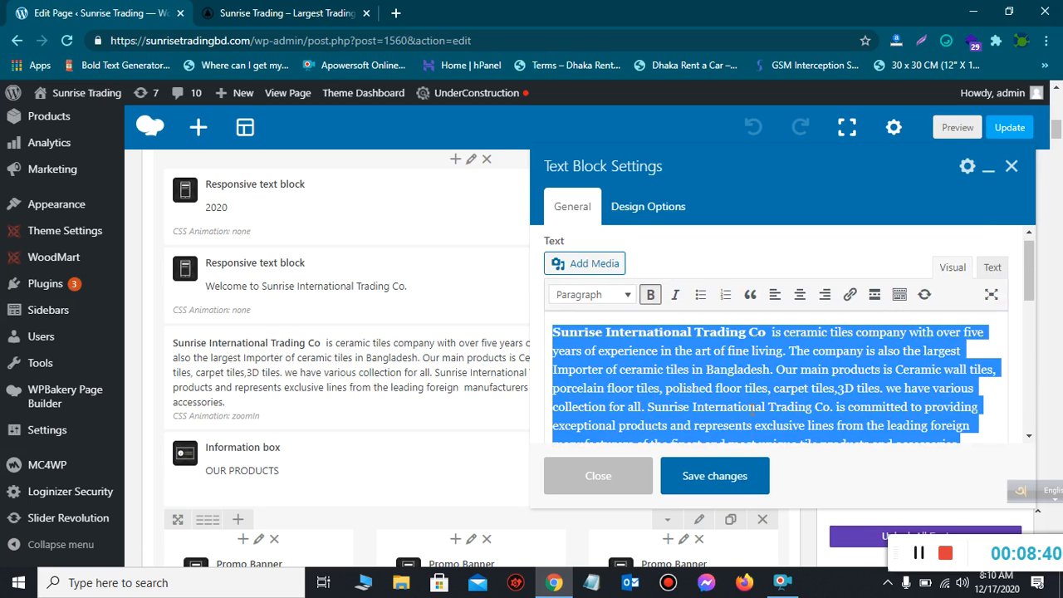
pyautogui.click(719, 477)
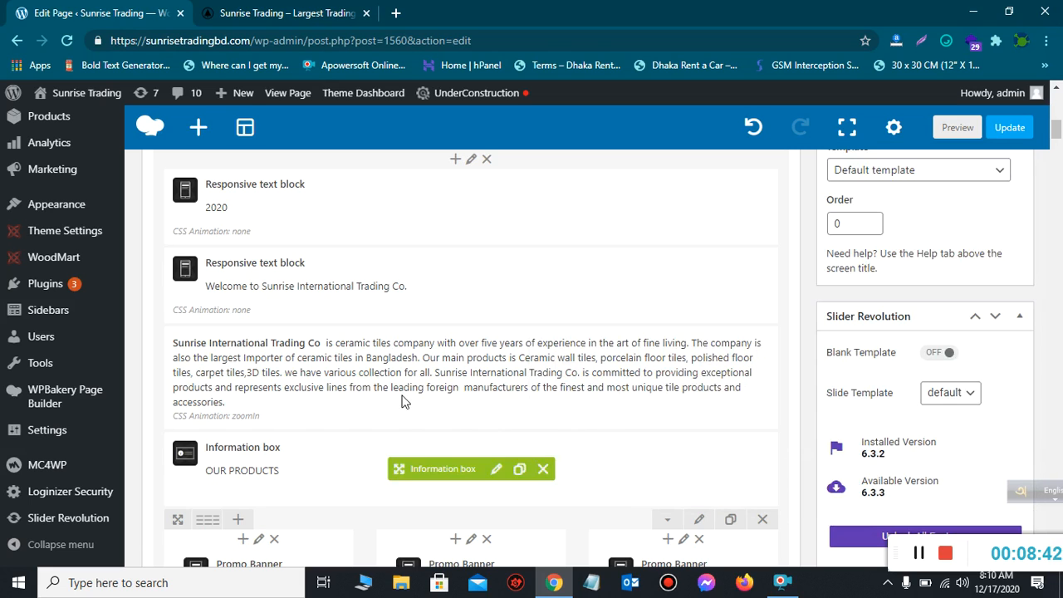
# - Compare the "OUR PRODUCTS" elements in the page editor with the heading and tile banners on the live home page
pyautogui.scroll(-2, 357, 361)
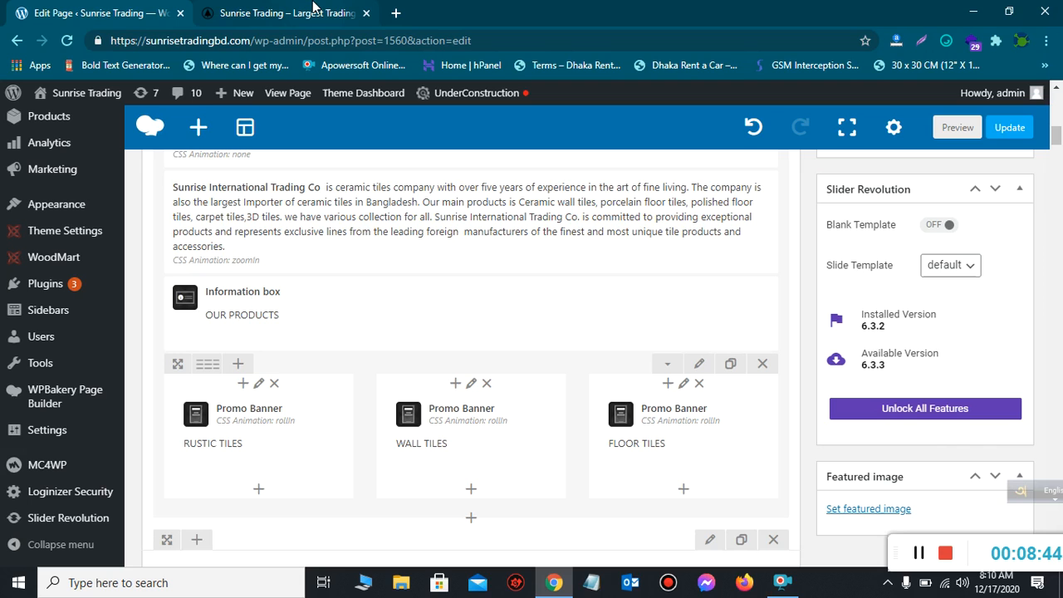
pyautogui.click(312, 8)
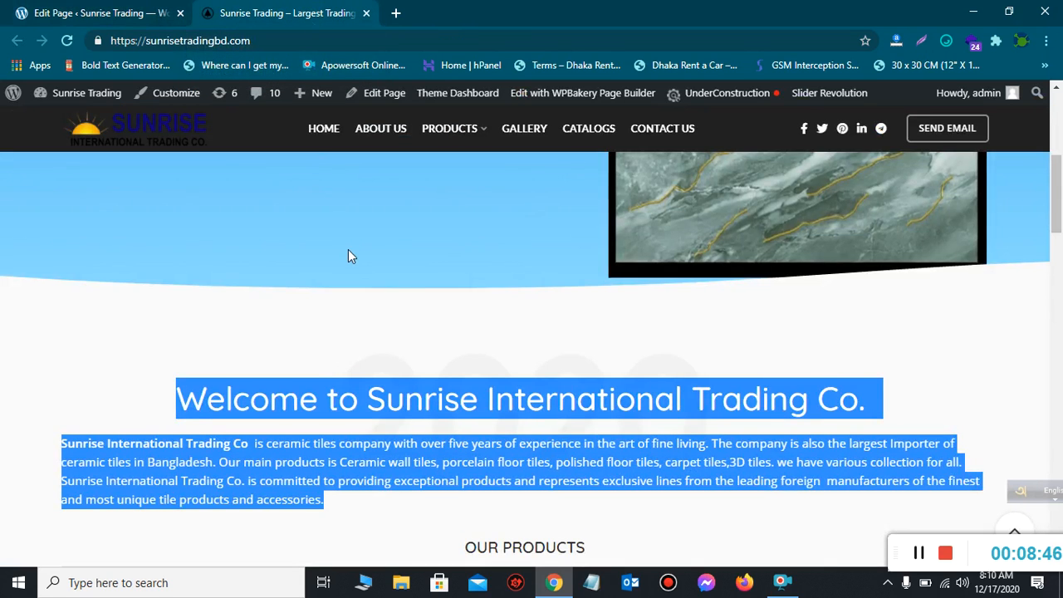
pyautogui.scroll(-3, 349, 255)
pyautogui.scroll(-1, 349, 255)
pyautogui.moveTo(465, 241); pyautogui.dragTo(612, 247)
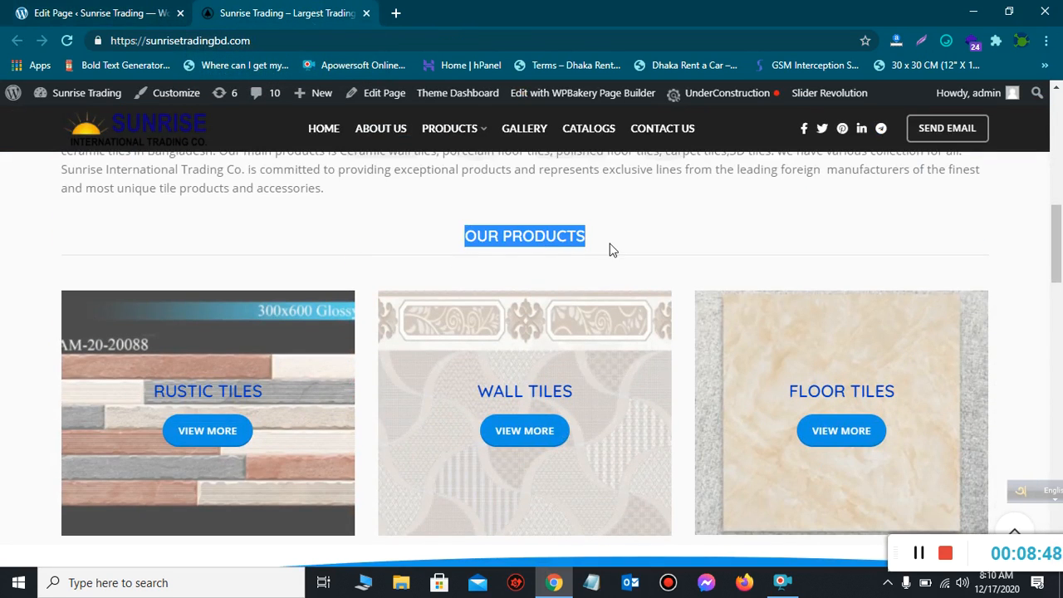
pyautogui.scroll(-2, 491, 278)
pyautogui.click(95, 8)
# - Review the image settings of the RUSTIC TILES promo banner and close them without changes
pyautogui.scroll(-2, 465, 283)
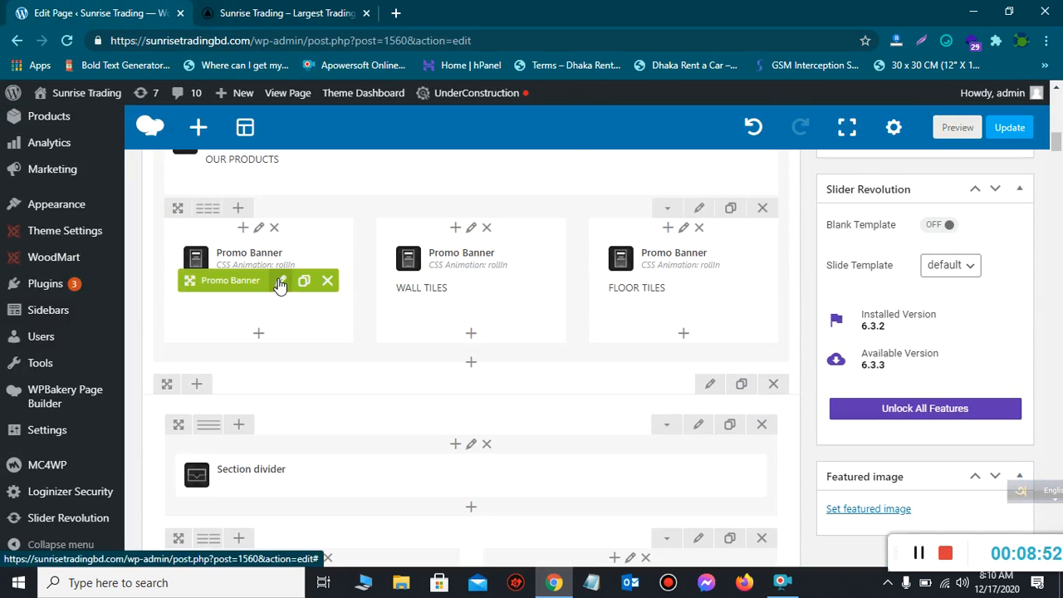
pyautogui.click(282, 283)
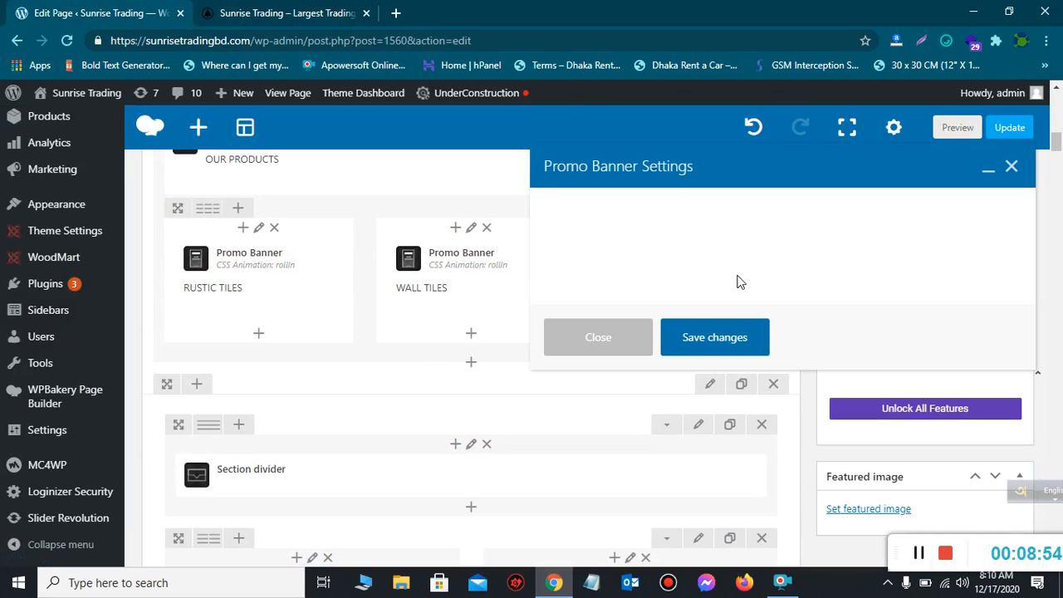
pyautogui.scroll(-1, 702, 316)
pyautogui.scroll(1, 703, 316)
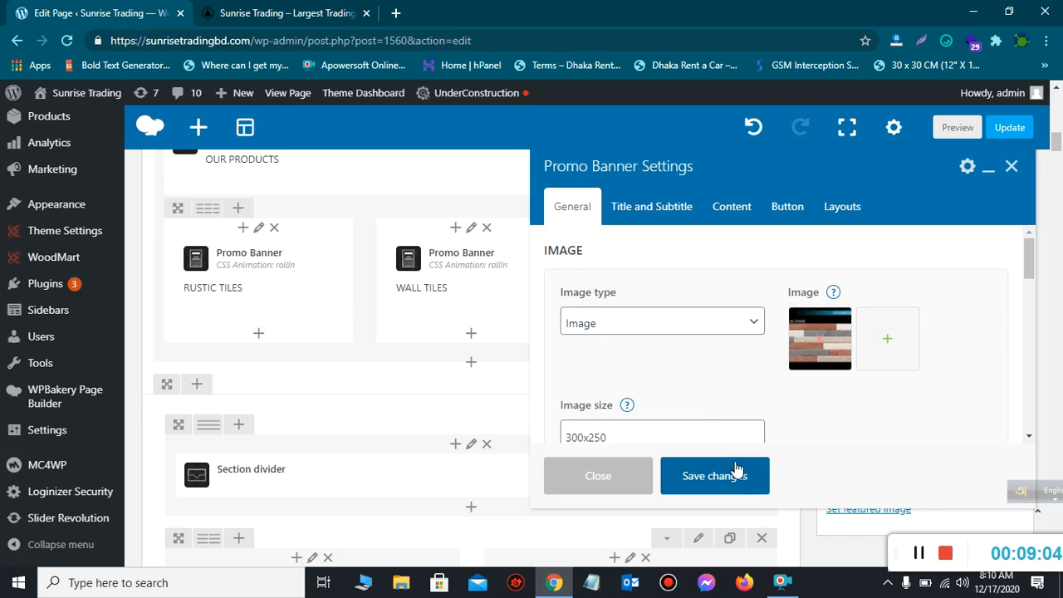
pyautogui.click(1012, 167)
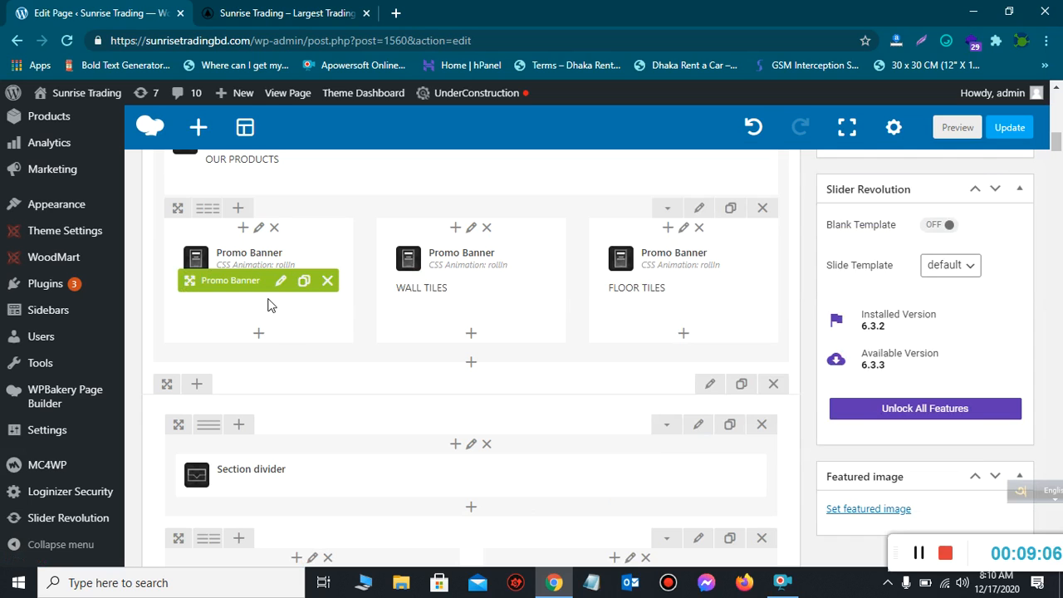
pyautogui.click(276, 282)
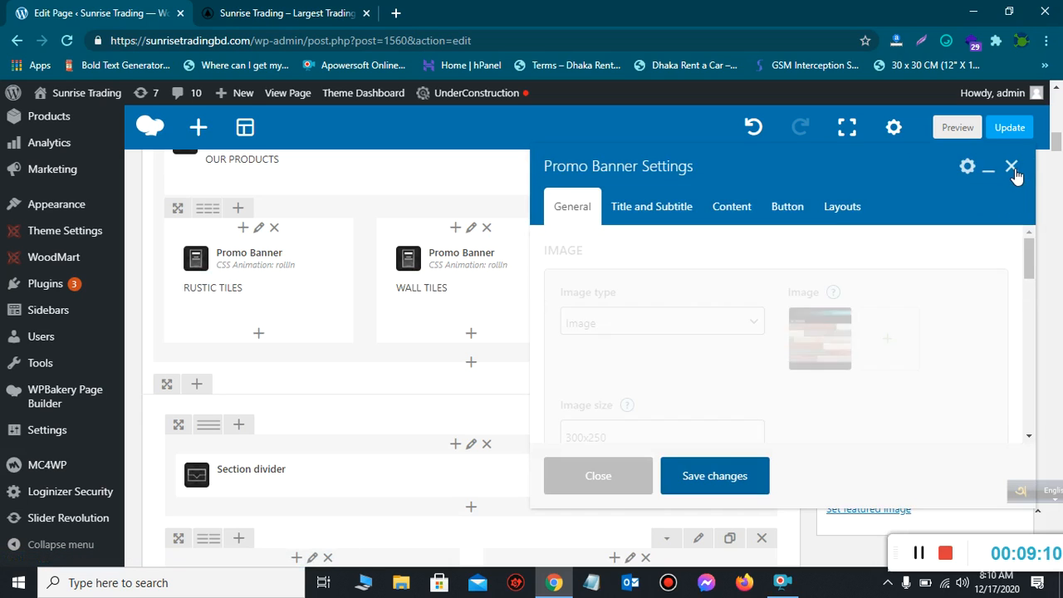
pyautogui.click(1012, 166)
pyautogui.click(1012, 133)
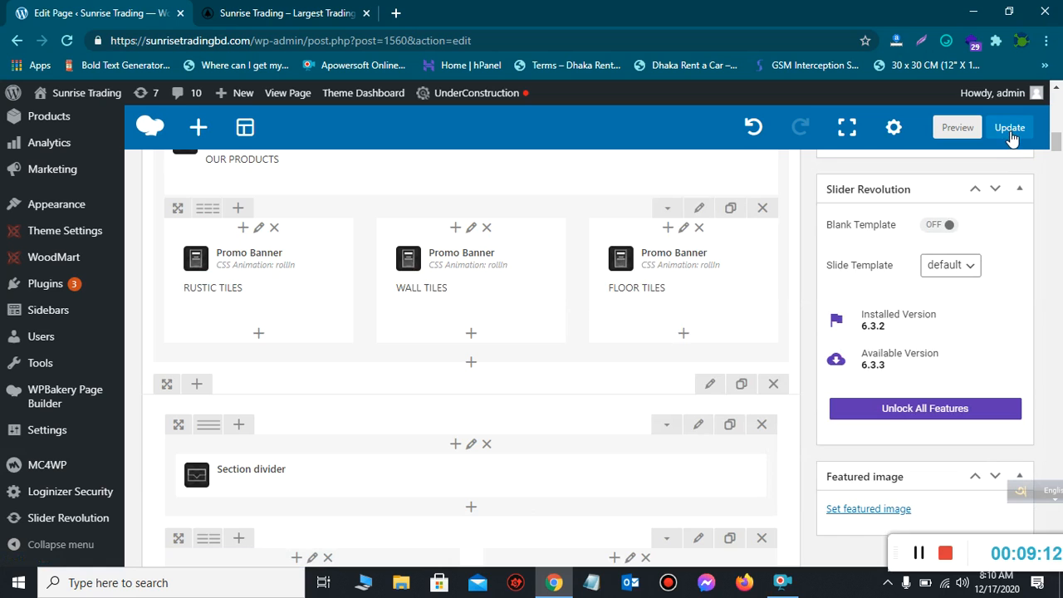
# - Highlight the company statistics and description block on the live home page and return to its matching elements in the page editor
pyautogui.scroll(-3, 425, 337)
pyautogui.click(262, 17)
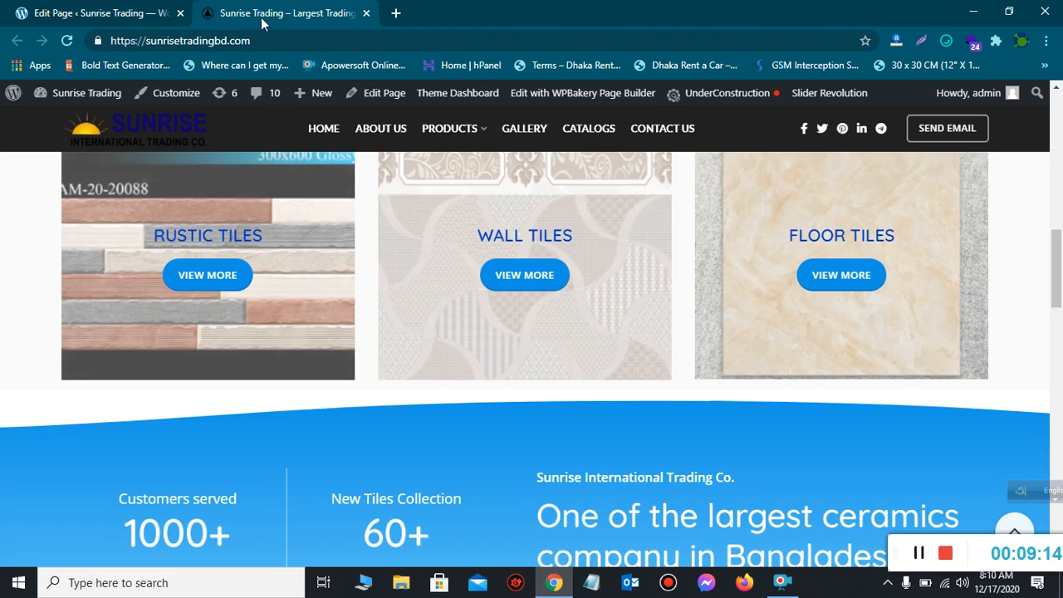
pyautogui.scroll(-3, 375, 213)
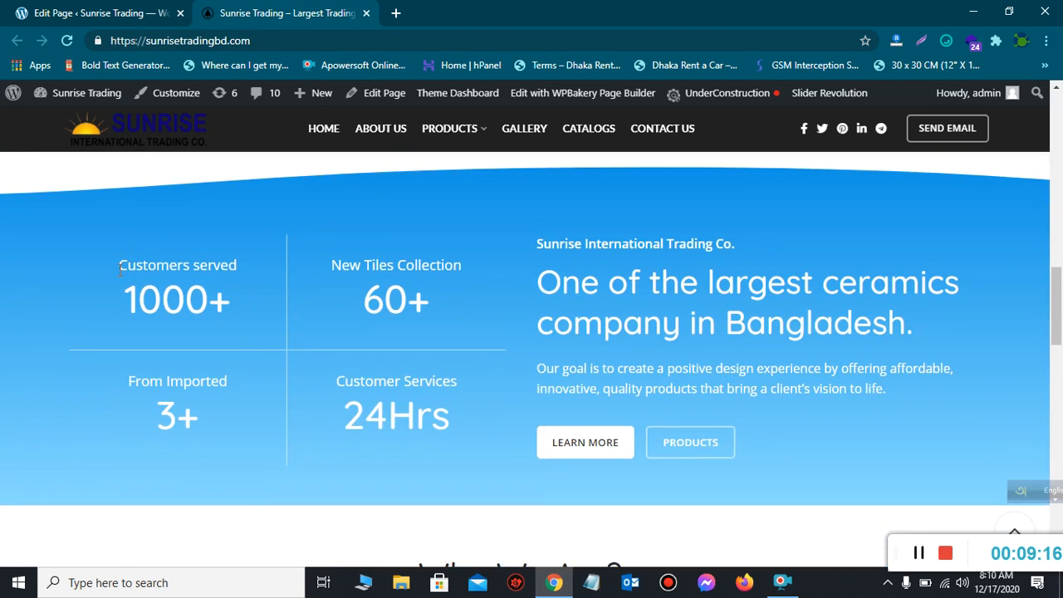
pyautogui.moveTo(119, 266); pyautogui.dragTo(864, 416)
pyautogui.click(141, 12)
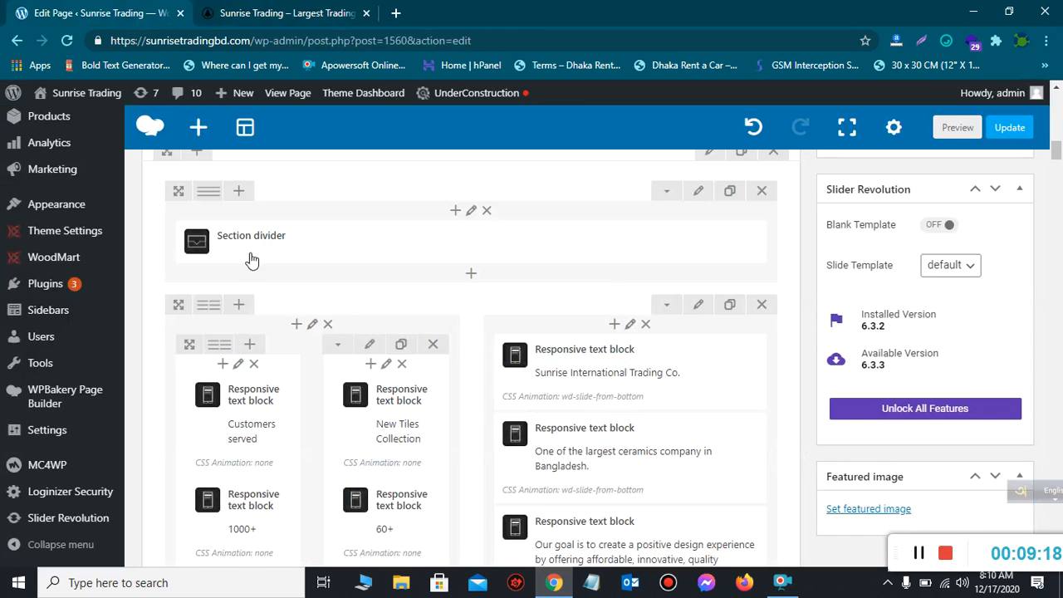
# - Open the "Customers served" text block's settings, select its text and match it with the first statistic on the live home page
pyautogui.scroll(-1, 252, 260)
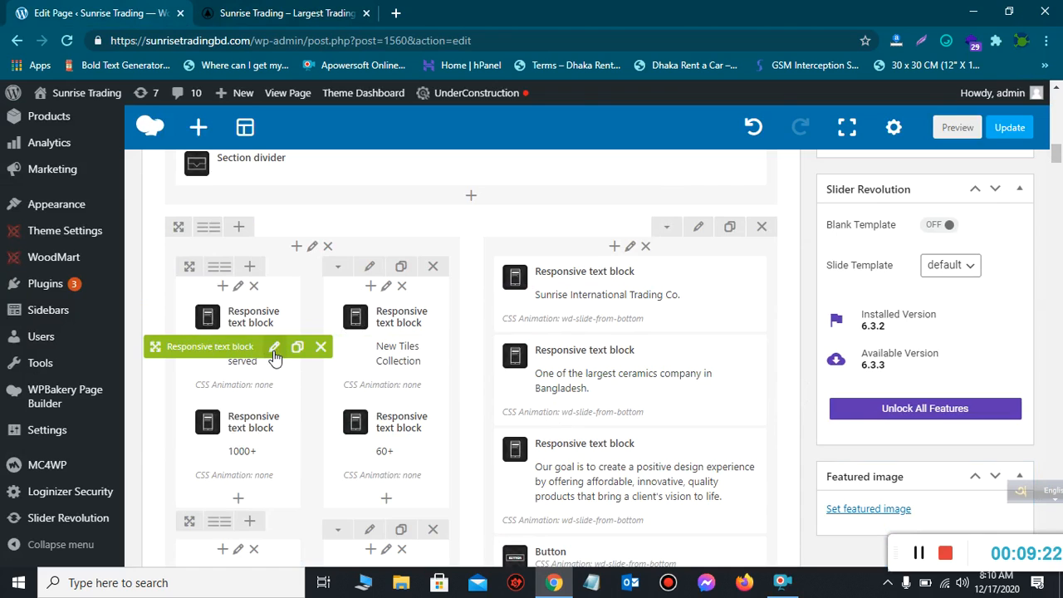
pyautogui.click(274, 348)
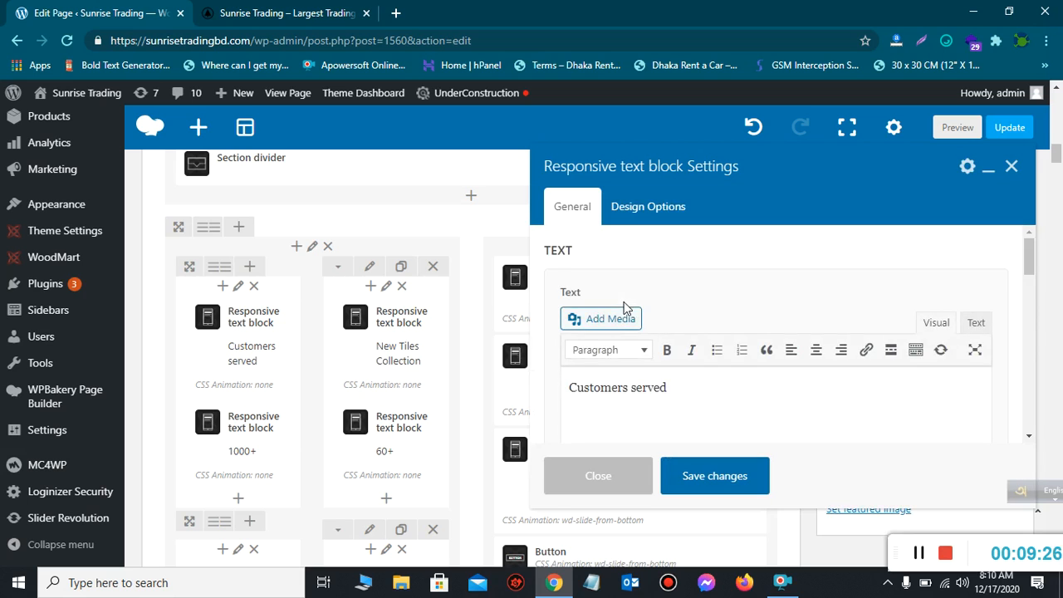
pyautogui.scroll(-2, 653, 302)
pyautogui.scroll(1, 677, 296)
pyautogui.moveTo(653, 313); pyautogui.dragTo(408, 154)
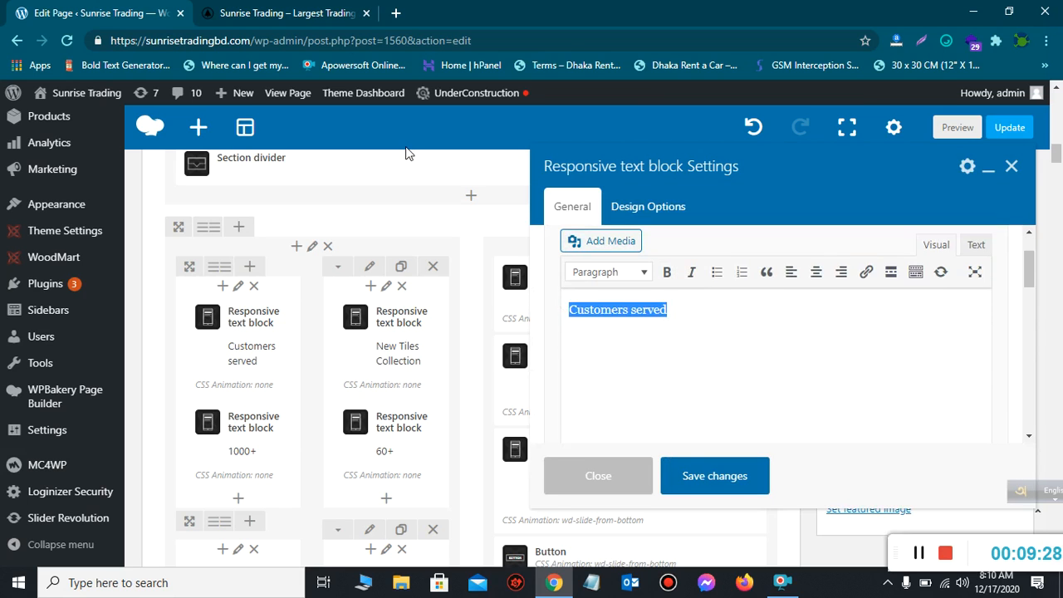
pyautogui.click(324, 14)
pyautogui.moveTo(122, 265); pyautogui.dragTo(245, 275)
pyautogui.moveTo(138, 303); pyautogui.dragTo(232, 305)
pyautogui.click(101, 12)
# - Review the font, colour, animation and design options of the "Customers served" text block and close its settings without changes
pyautogui.scroll(-10, 662, 336)
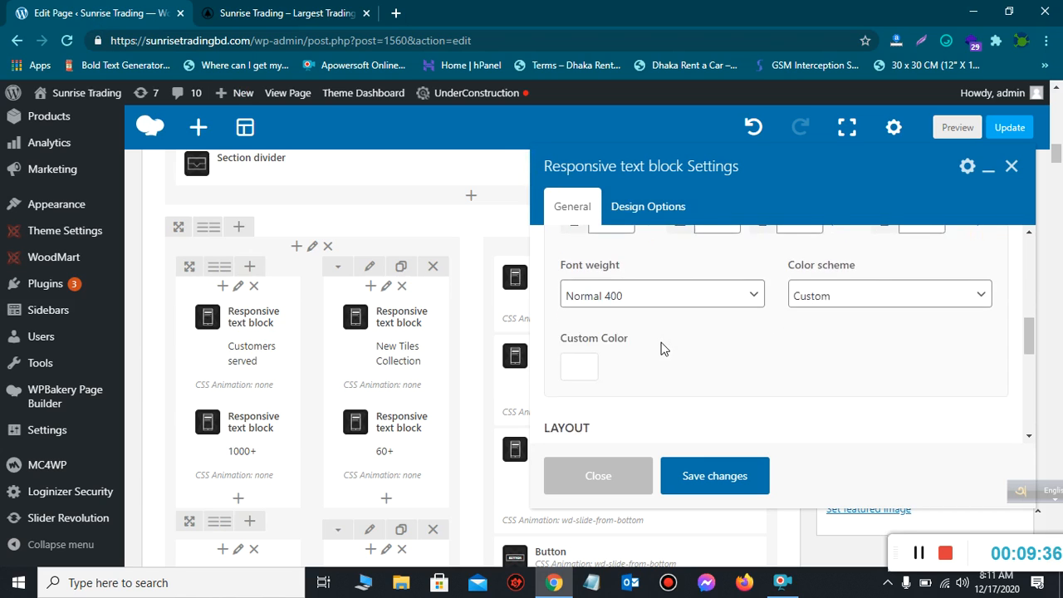
pyautogui.scroll(-2, 662, 349)
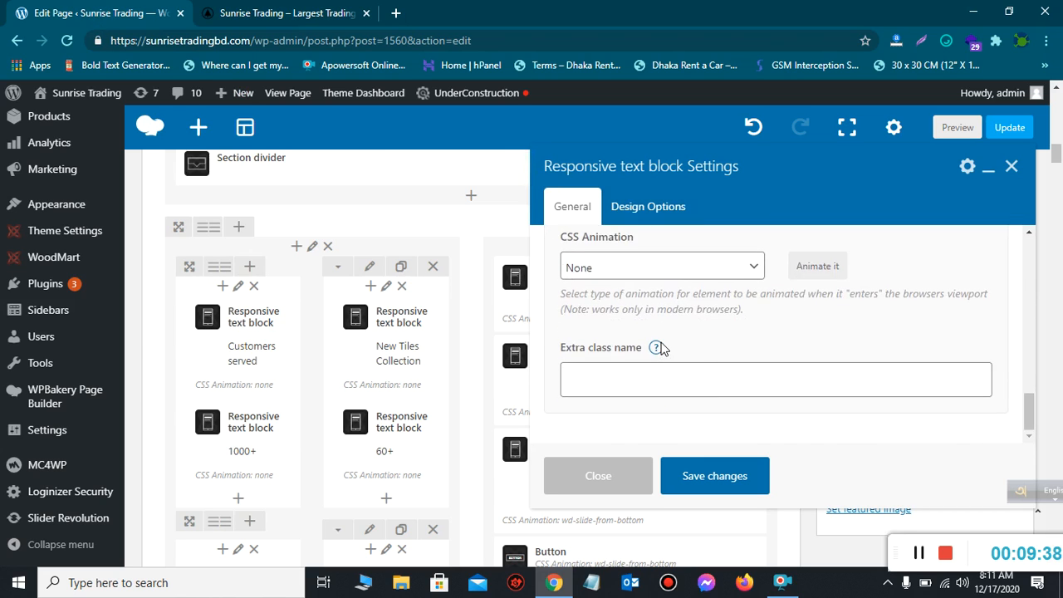
pyautogui.scroll(4, 662, 349)
pyautogui.scroll(5, 662, 349)
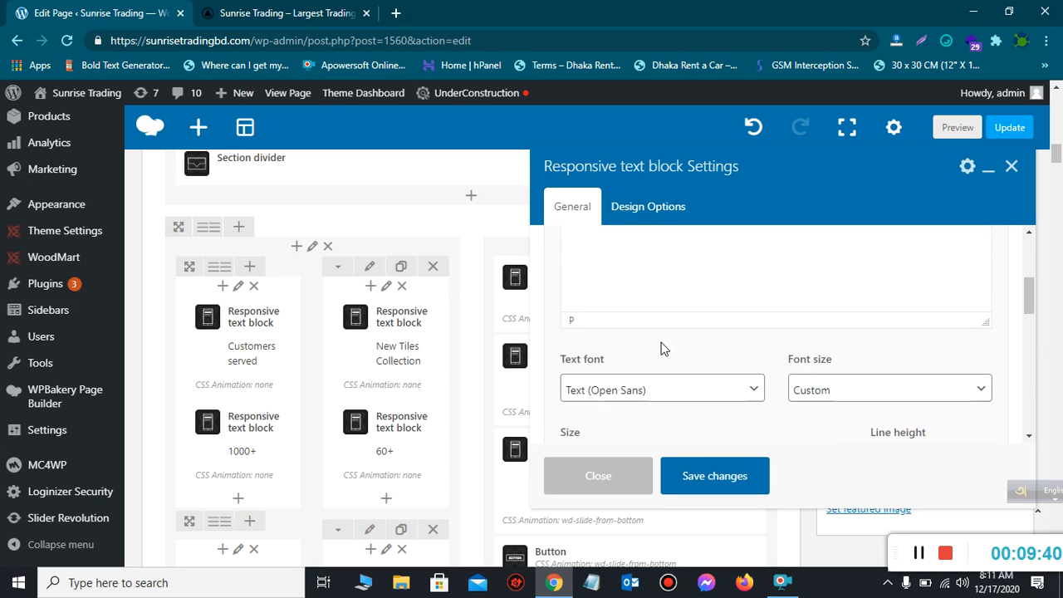
pyautogui.click(655, 218)
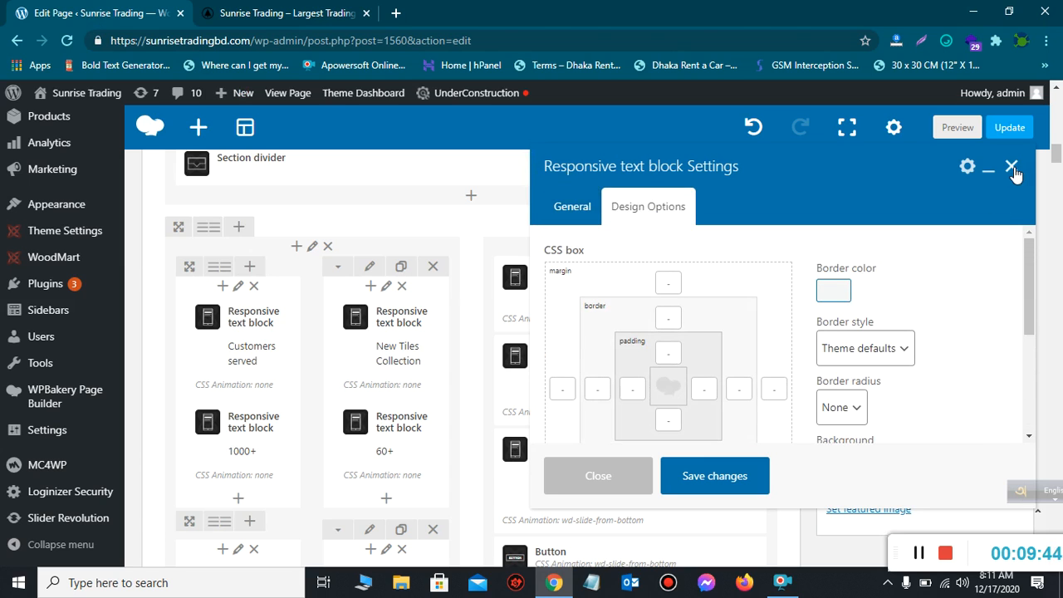
# - Open the "1000+" text block's settings, select its text and save the block
pyautogui.scroll(-1, 263, 412)
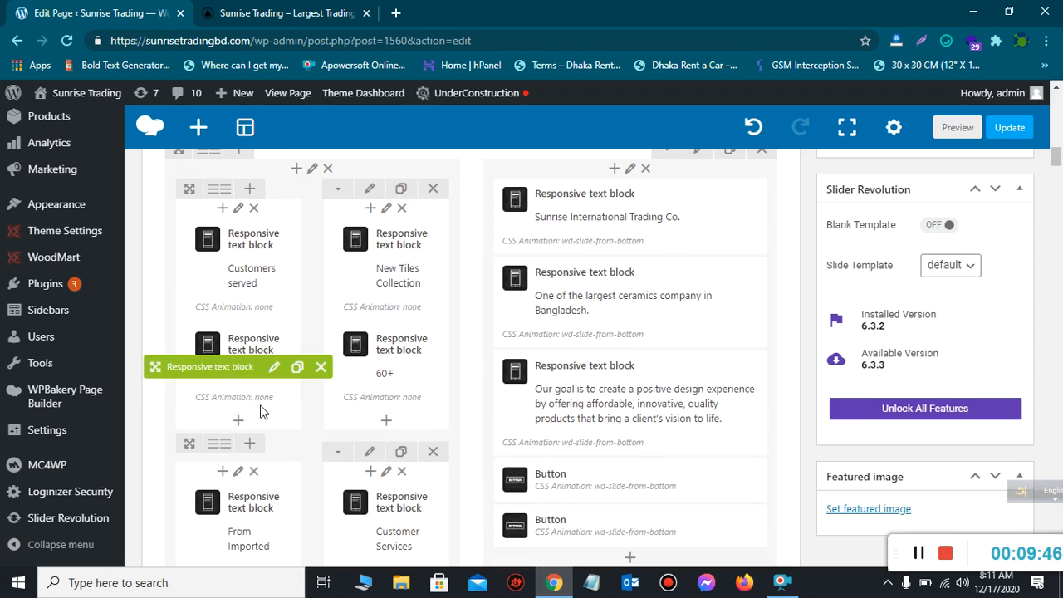
pyautogui.click(275, 368)
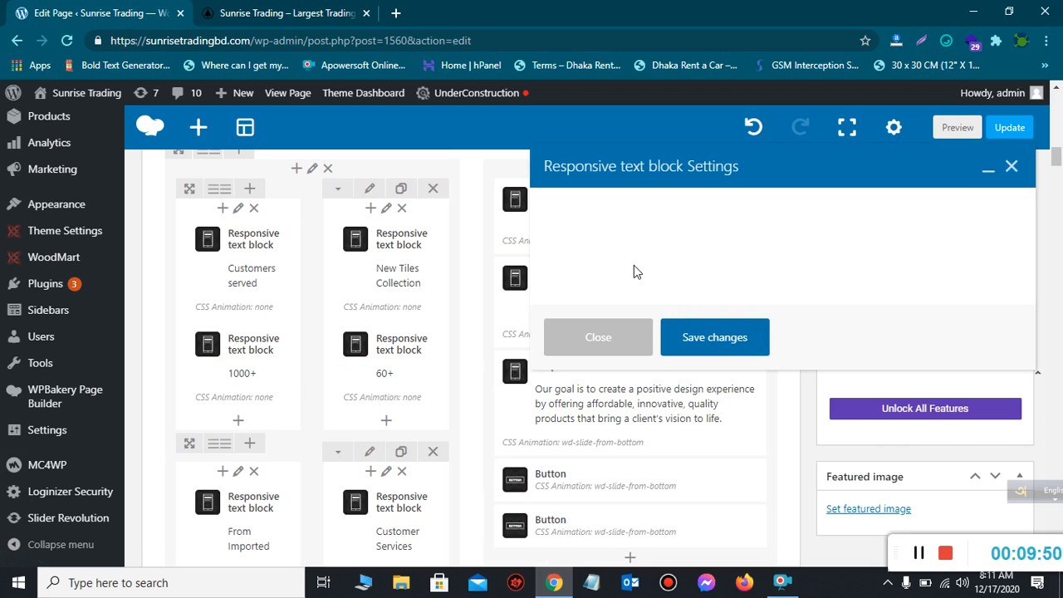
pyautogui.moveTo(614, 391); pyautogui.dragTo(582, 393)
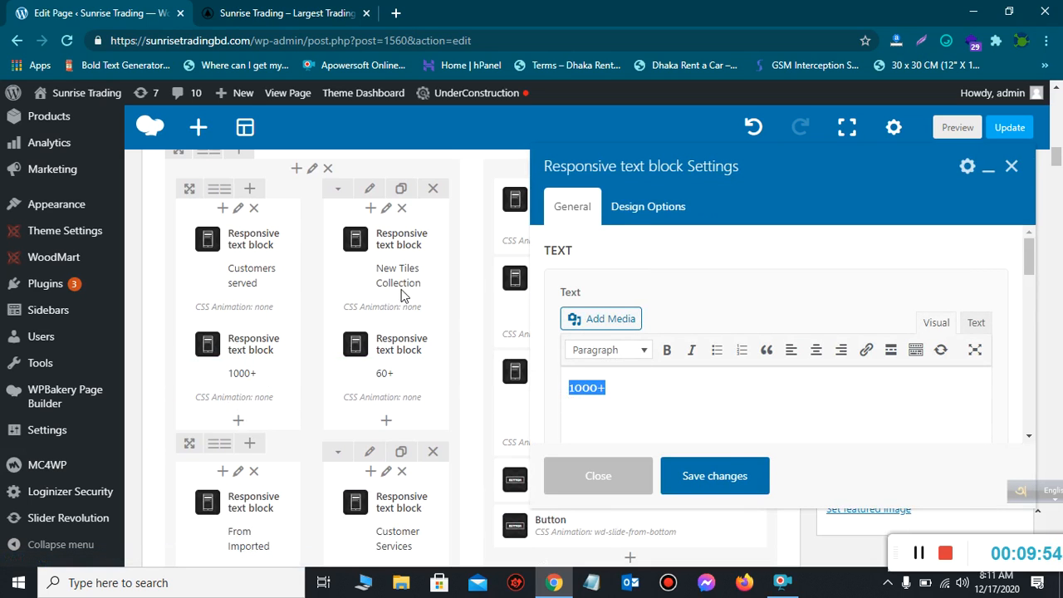
pyautogui.click(715, 476)
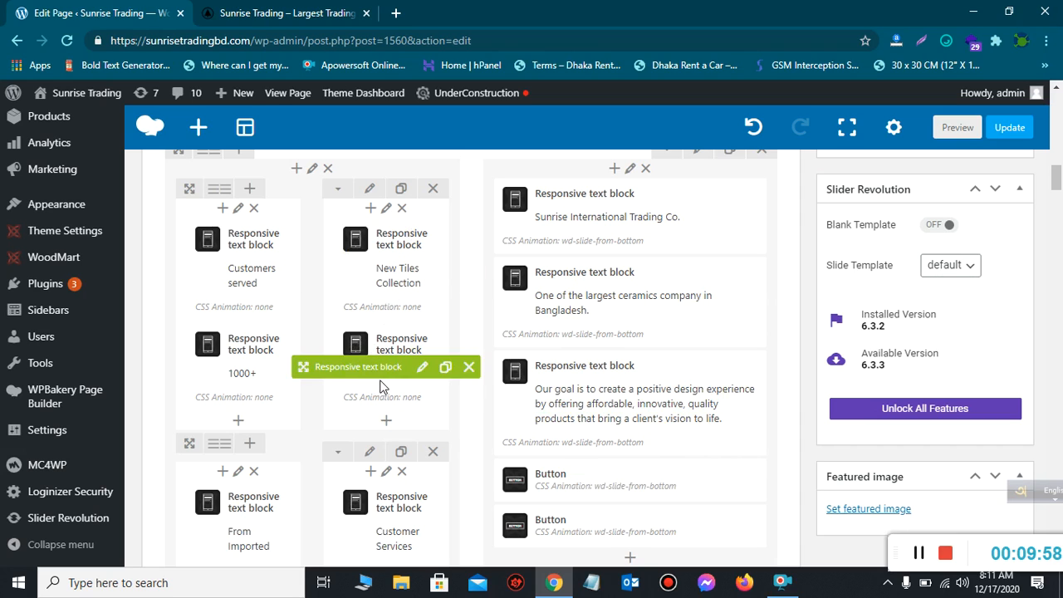
# - Look over the remaining statistics blocks, highlight the ceramics company headline on the live home page and return to the page editor
pyautogui.scroll(-1, 191, 446)
pyautogui.scroll(-2, 191, 446)
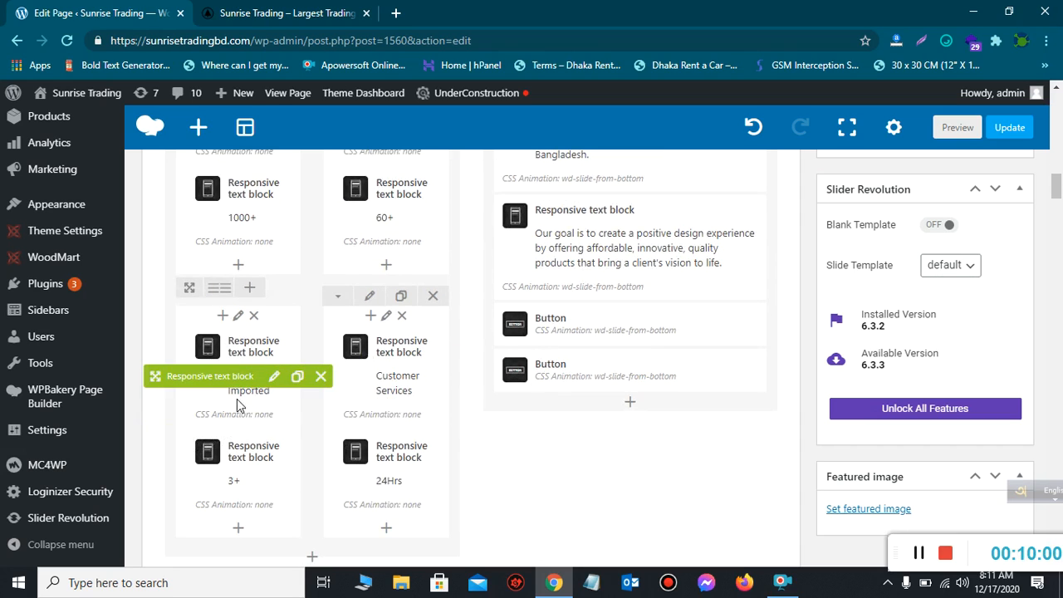
pyautogui.scroll(3, 498, 288)
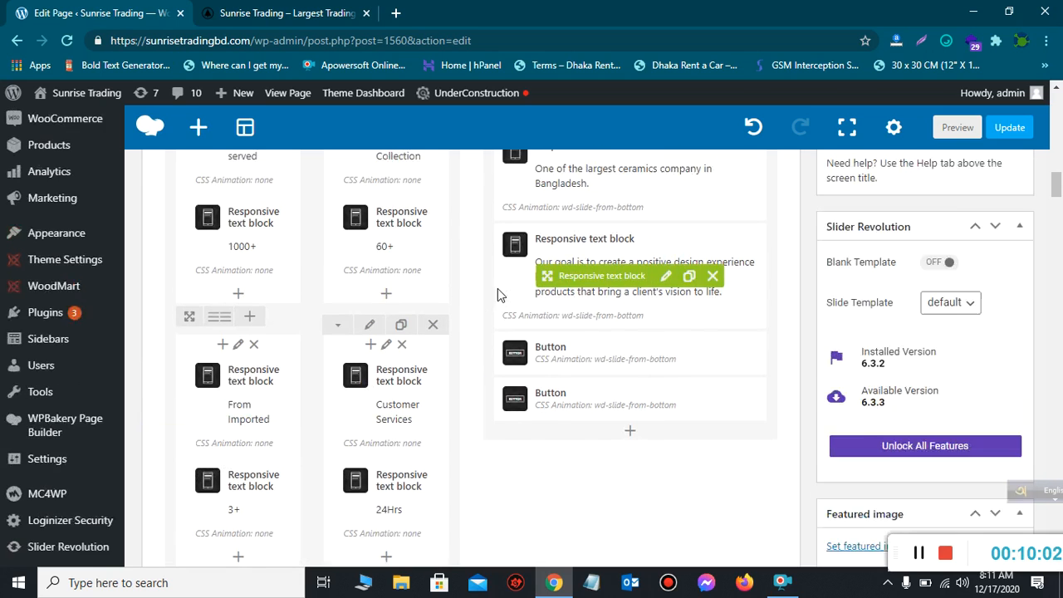
pyautogui.hotkey('ctrl', 'Tab')
pyautogui.moveTo(560, 287); pyautogui.dragTo(949, 339)
pyautogui.click(48, 7)
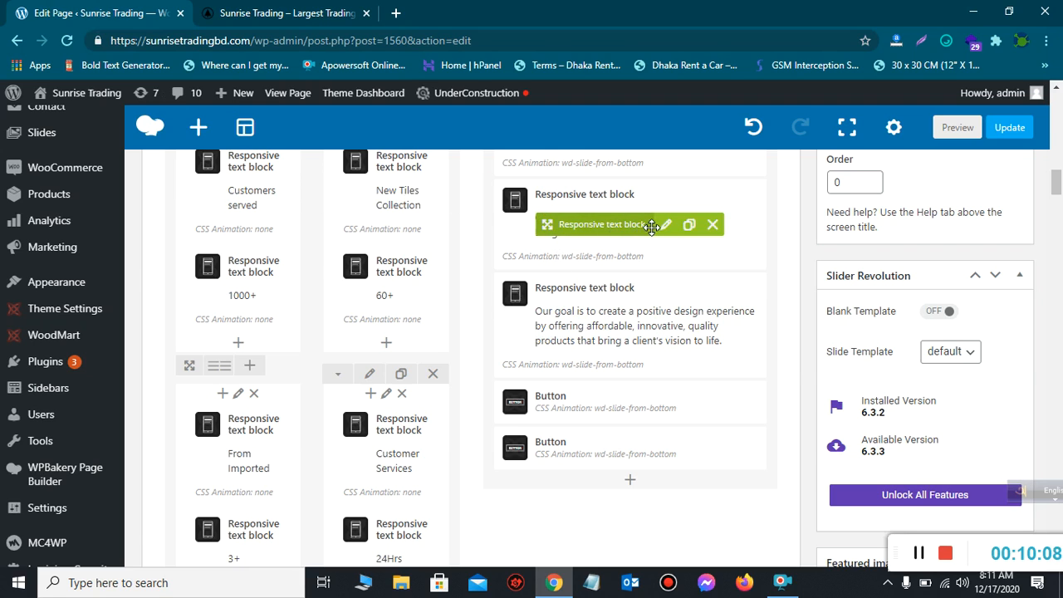
# - Open the "One of the largest ceramics company in Bangladesh." text block's settings, select its sentence and save the block
pyautogui.click(666, 224)
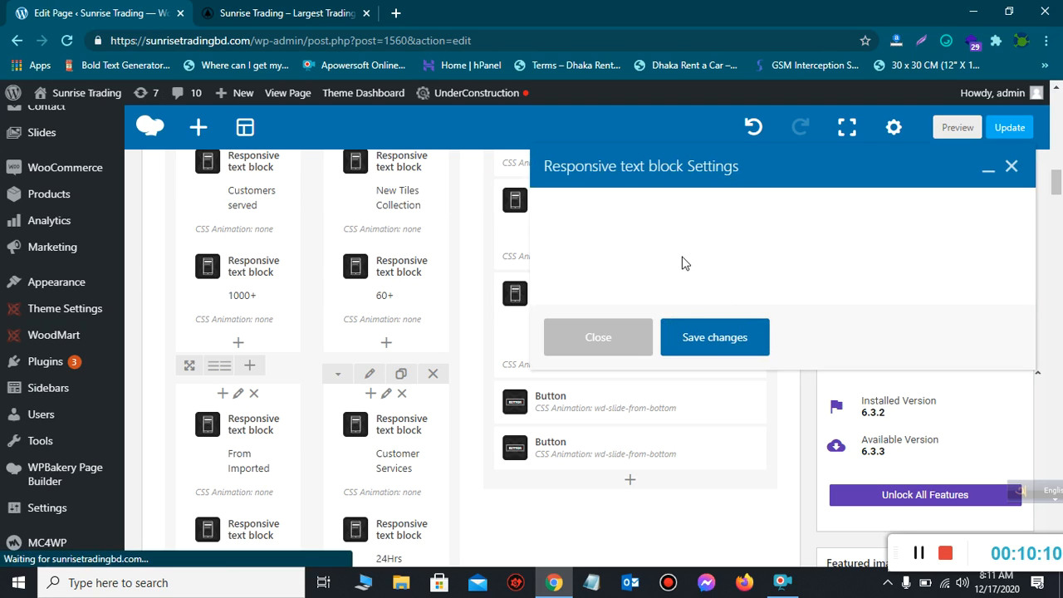
pyautogui.moveTo(857, 389); pyautogui.dragTo(557, 361)
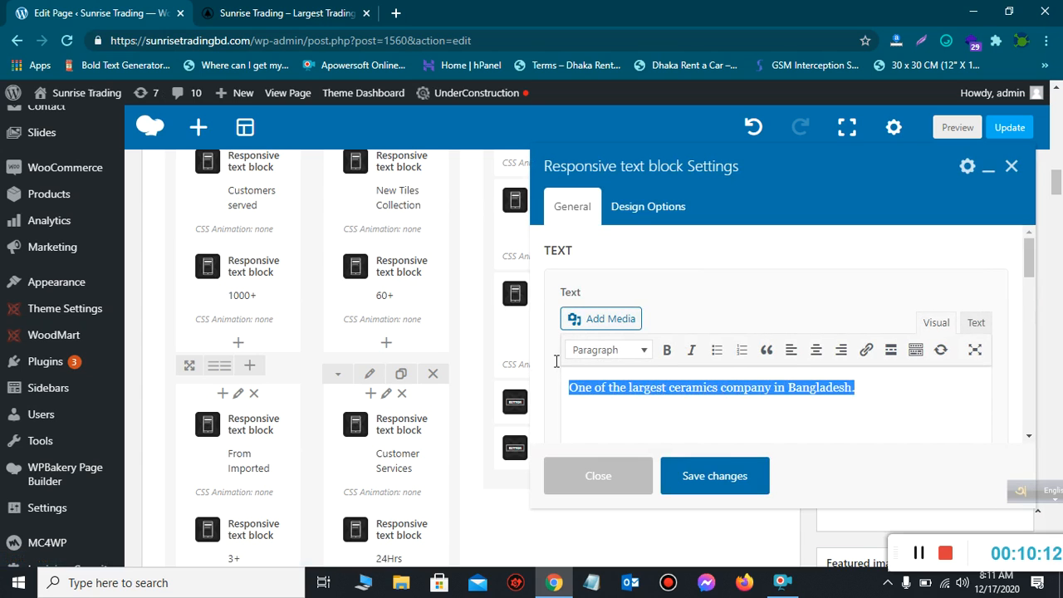
pyautogui.click(710, 480)
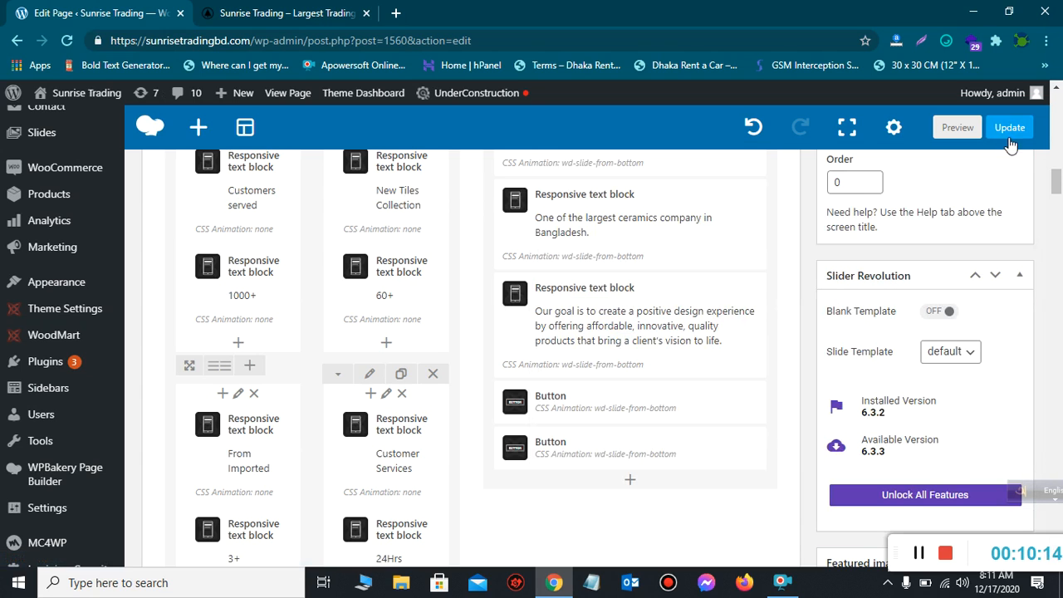
pyautogui.click(1010, 129)
# - Highlight the feature list under "Why We Are?" on the live home page and return to its elements in the page editor
pyautogui.scroll(-5, 508, 322)
pyautogui.click(264, 10)
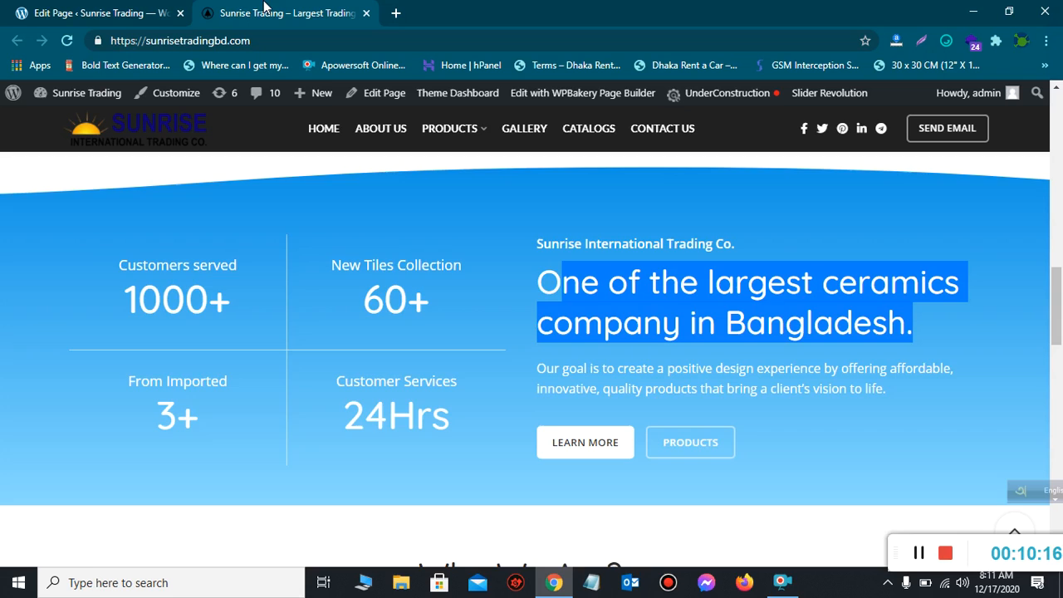
pyautogui.scroll(-6, 420, 330)
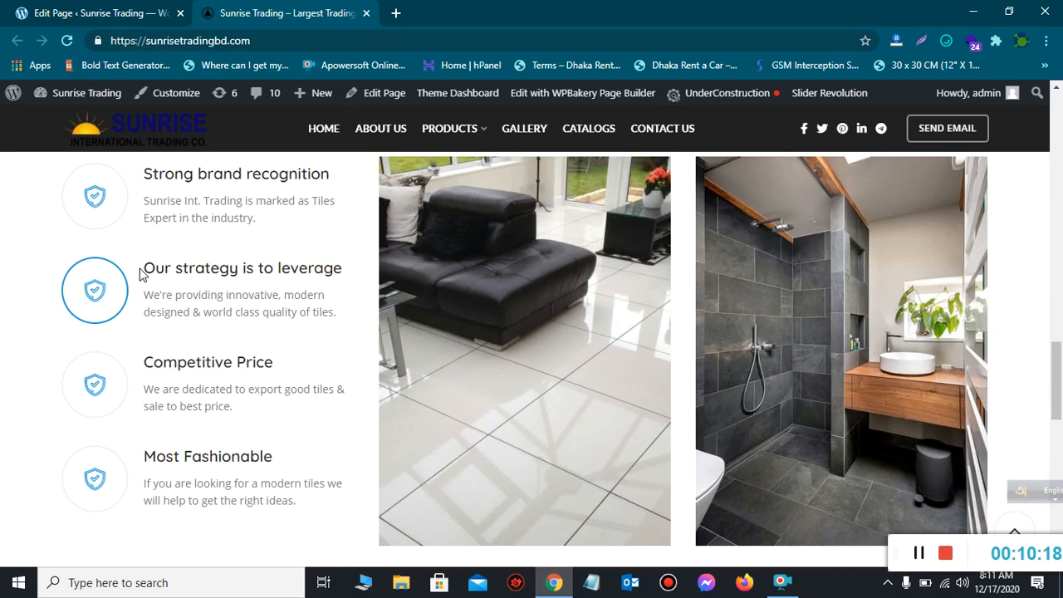
pyautogui.moveTo(142, 274); pyautogui.dragTo(241, 456)
pyautogui.scroll(1, 208, 274)
pyautogui.click(96, 13)
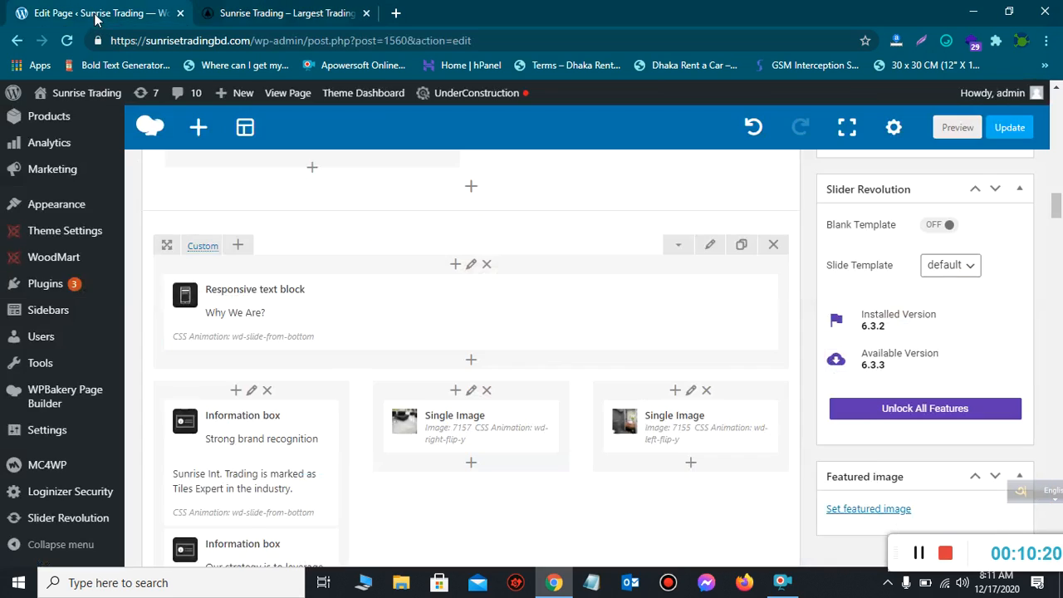
# - Open the "Competitive Price" information box's settings and select its title text
pyautogui.scroll(-3, 296, 281)
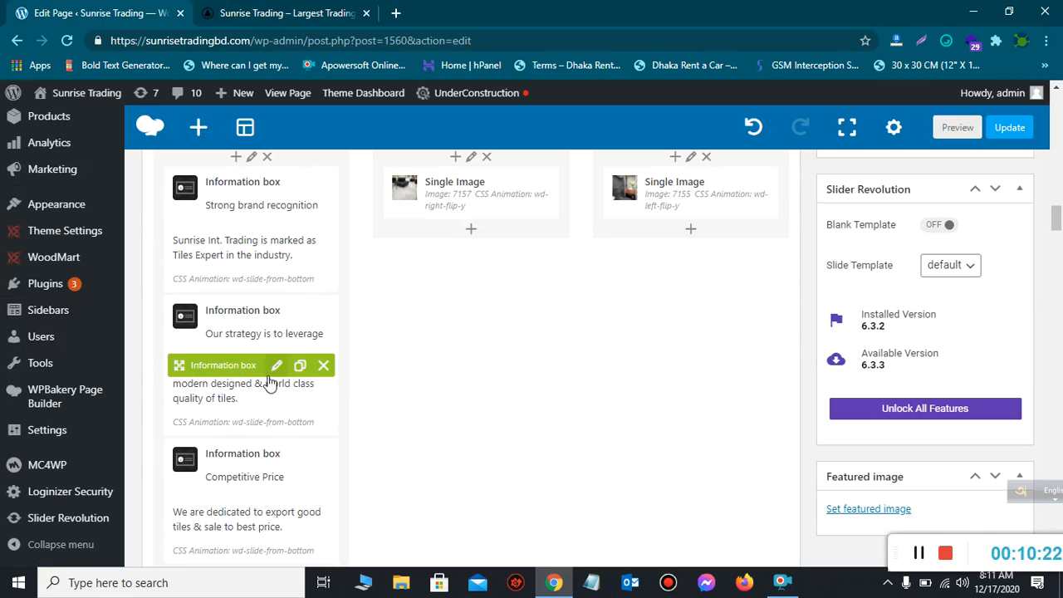
pyautogui.scroll(-2, 267, 447)
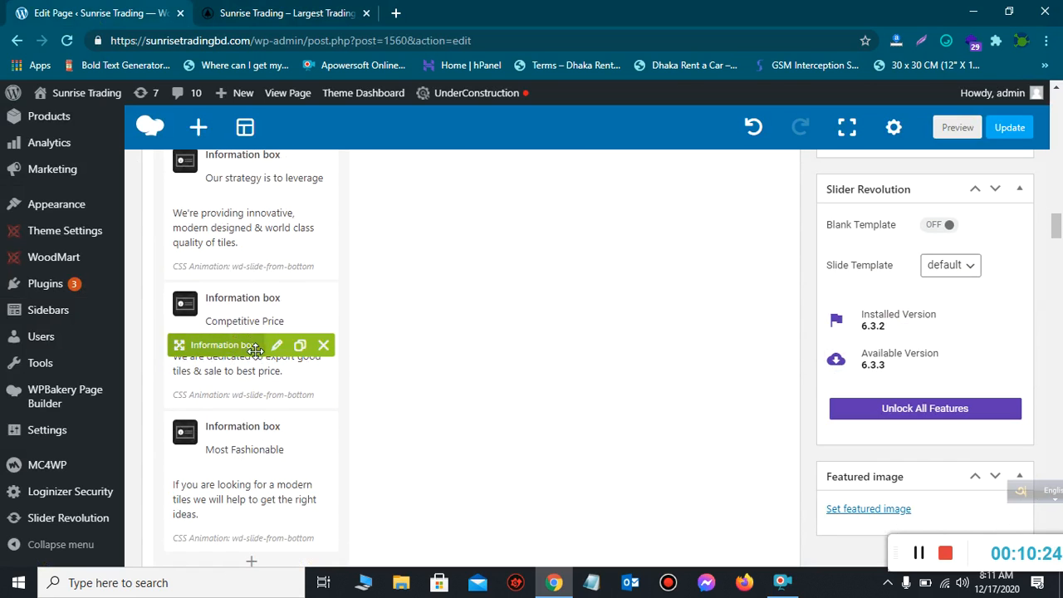
pyautogui.click(273, 351)
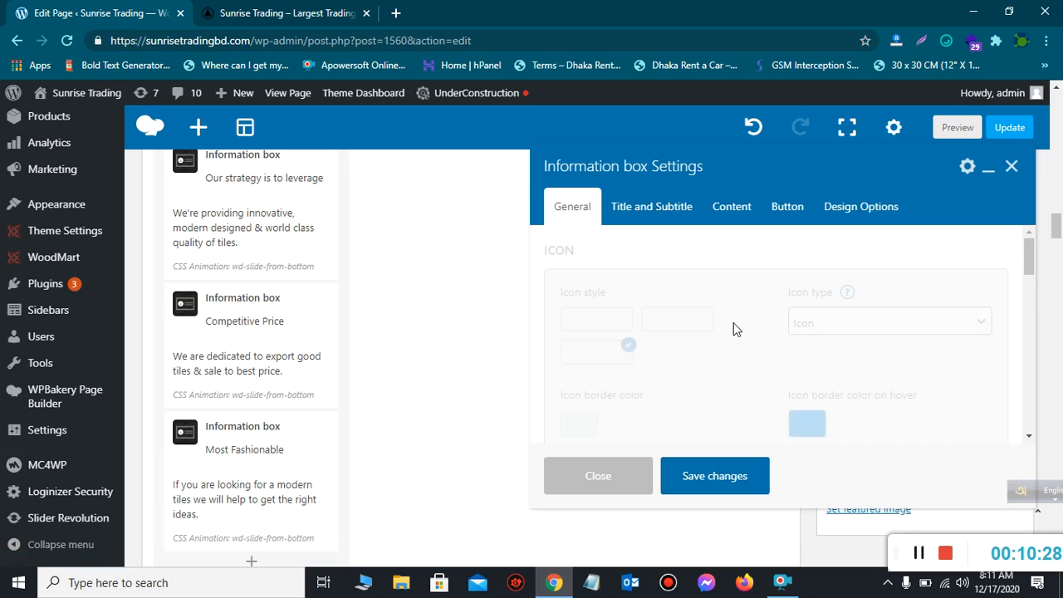
pyautogui.click(639, 221)
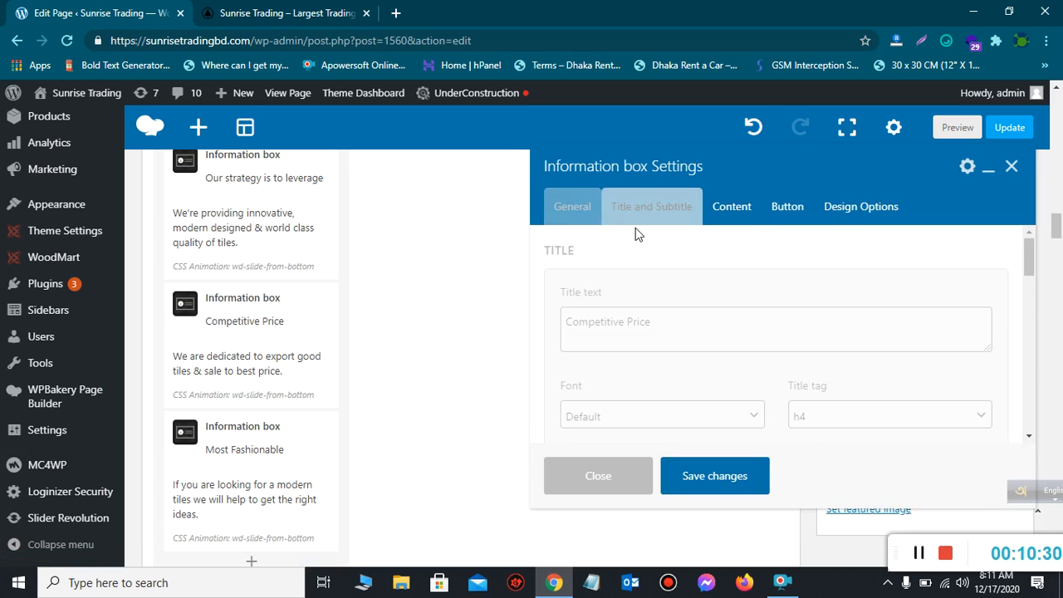
pyautogui.moveTo(668, 320); pyautogui.dragTo(575, 318)
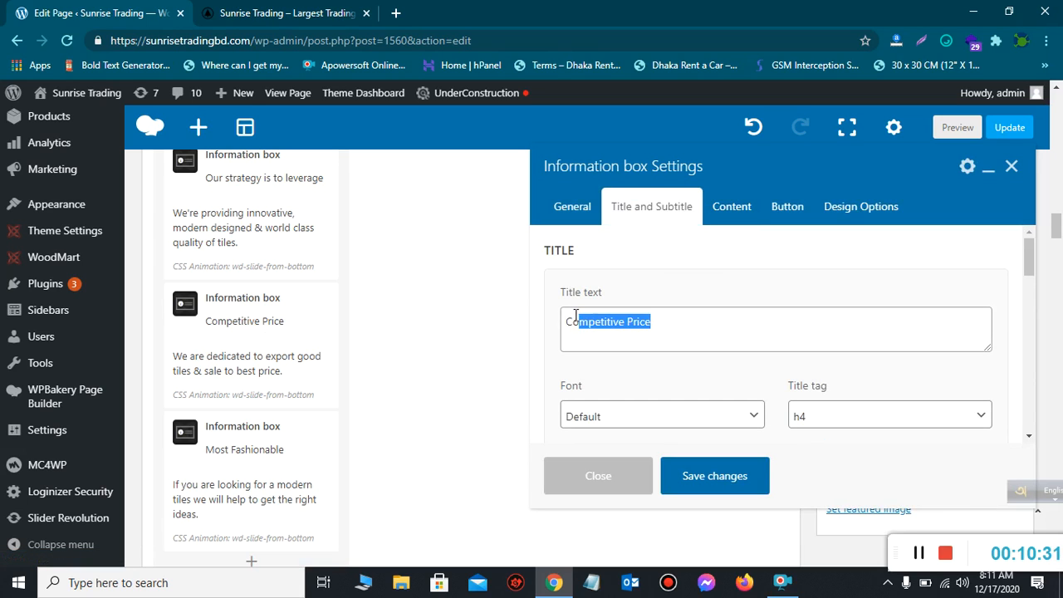
# - Replace "export" with "import" in the Competitive Price box's brief content, save the box and update the page
pyautogui.click(745, 210)
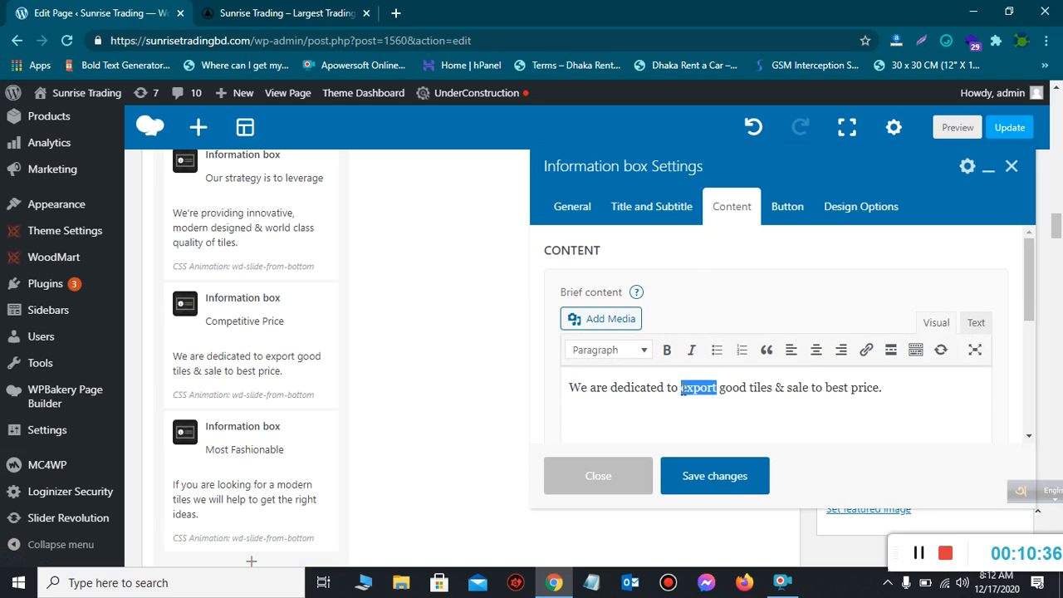
pyautogui.write('import')
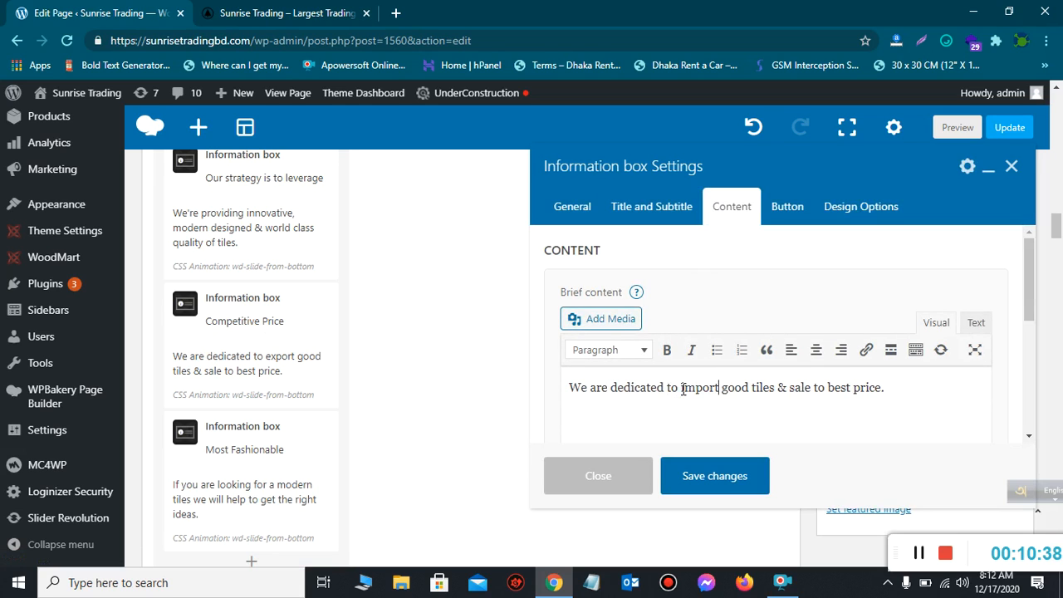
pyautogui.click(721, 477)
pyautogui.click(1002, 136)
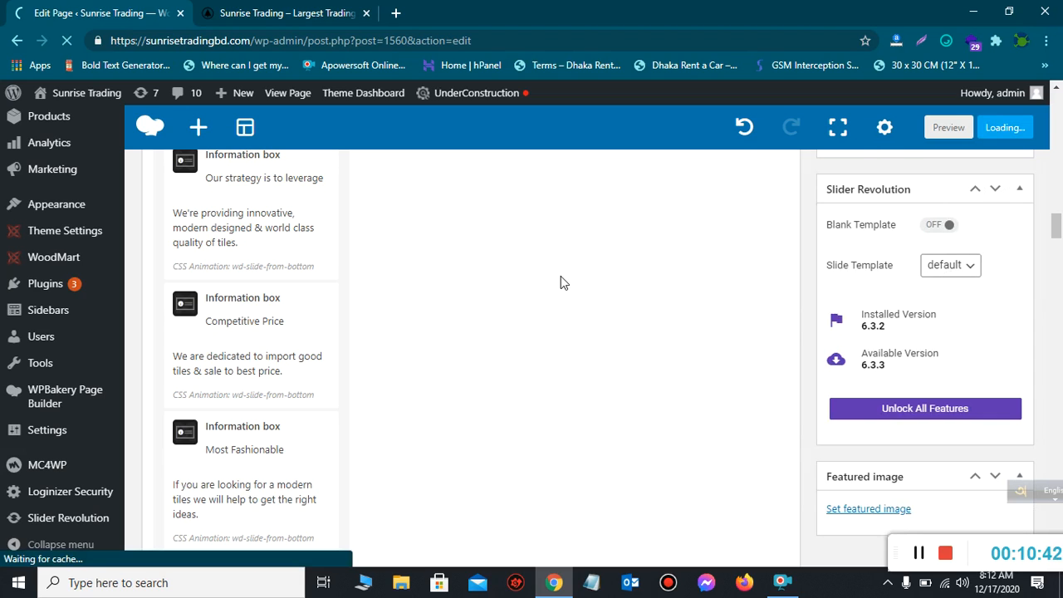
# - Reload the live home page and highlight the word "import" in the Competitive Price text
pyautogui.click(355, 13)
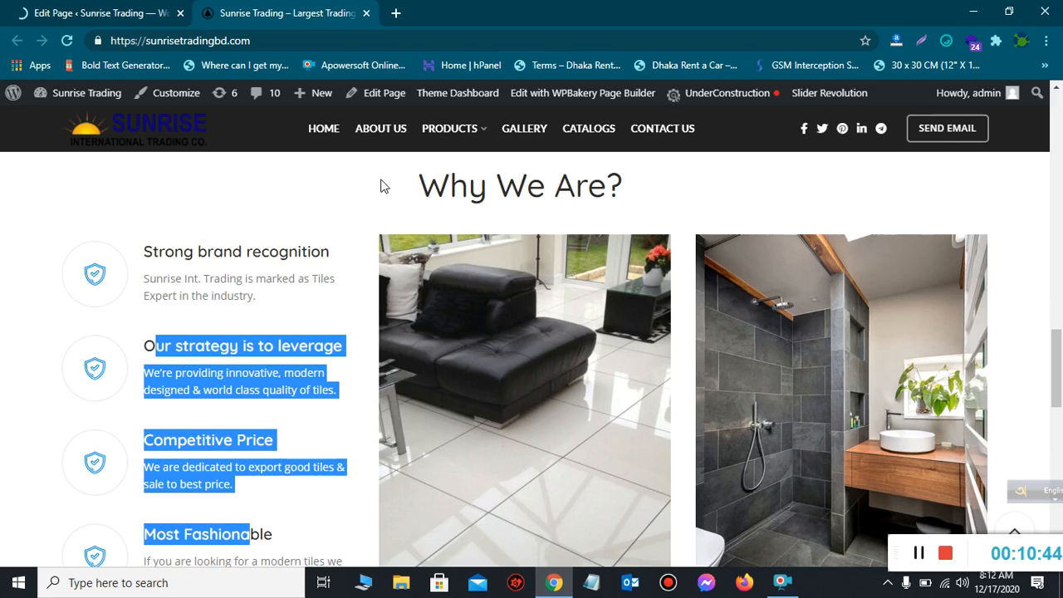
pyautogui.click(4, 392)
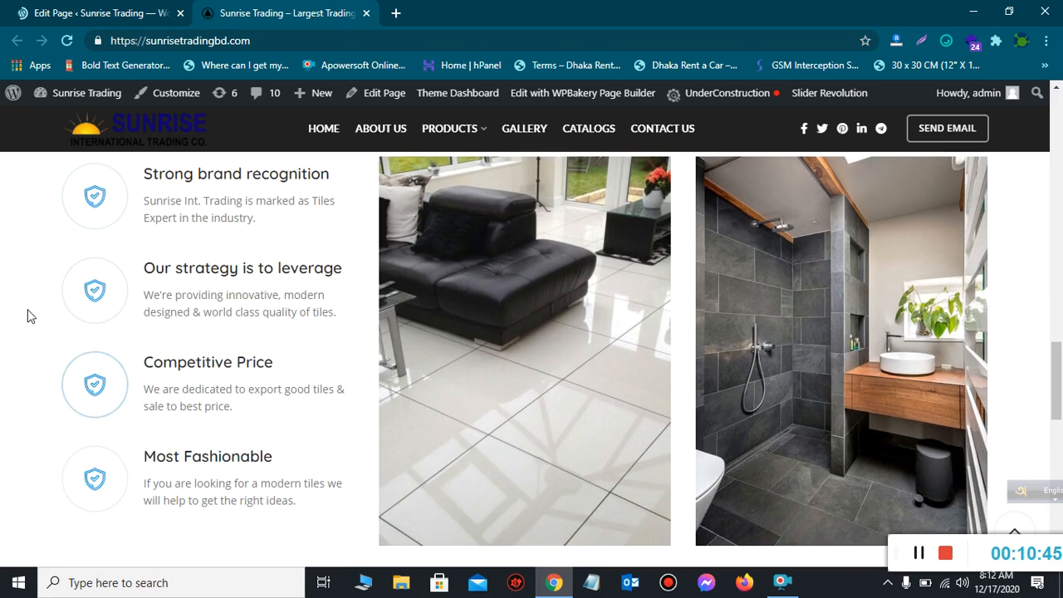
pyautogui.click(66, 40)
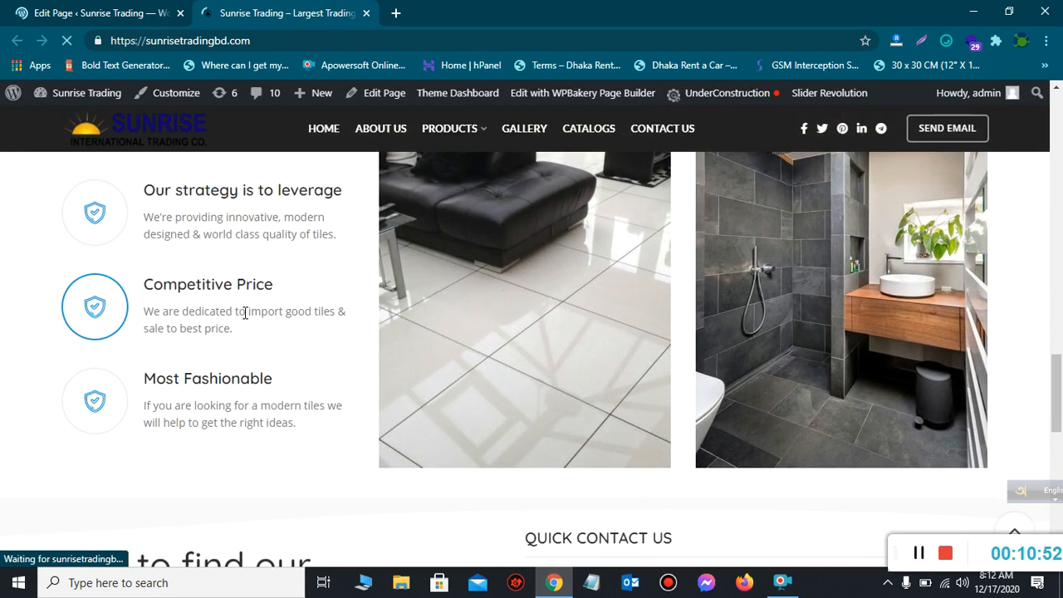
pyautogui.moveTo(247, 311); pyautogui.dragTo(286, 313)
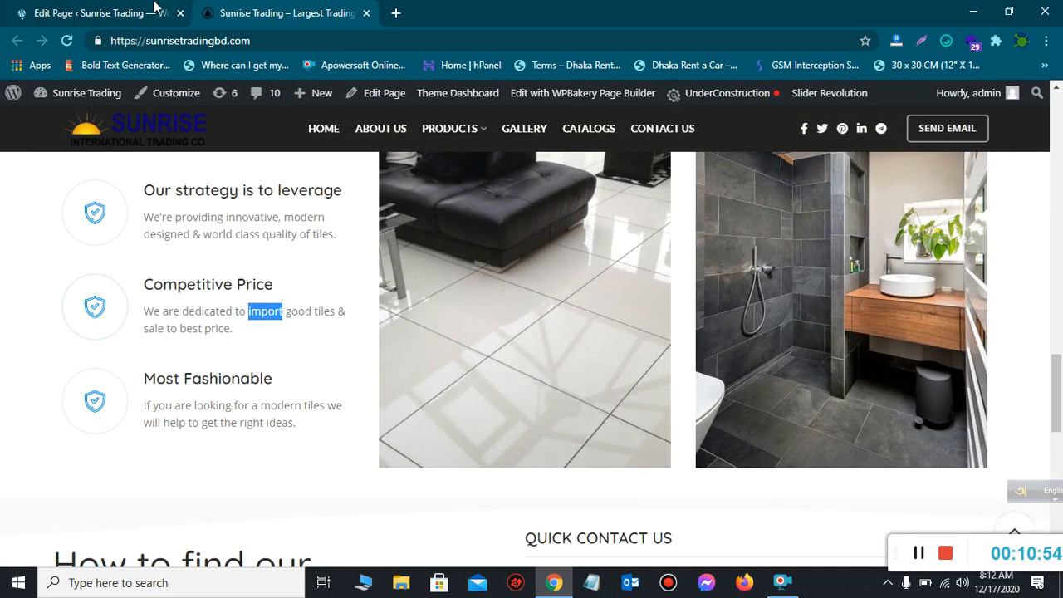
# - Open the first Single Image element's settings under "Why We Are?" in the page editor, view its image selection and close the settings
pyautogui.click(130, 18)
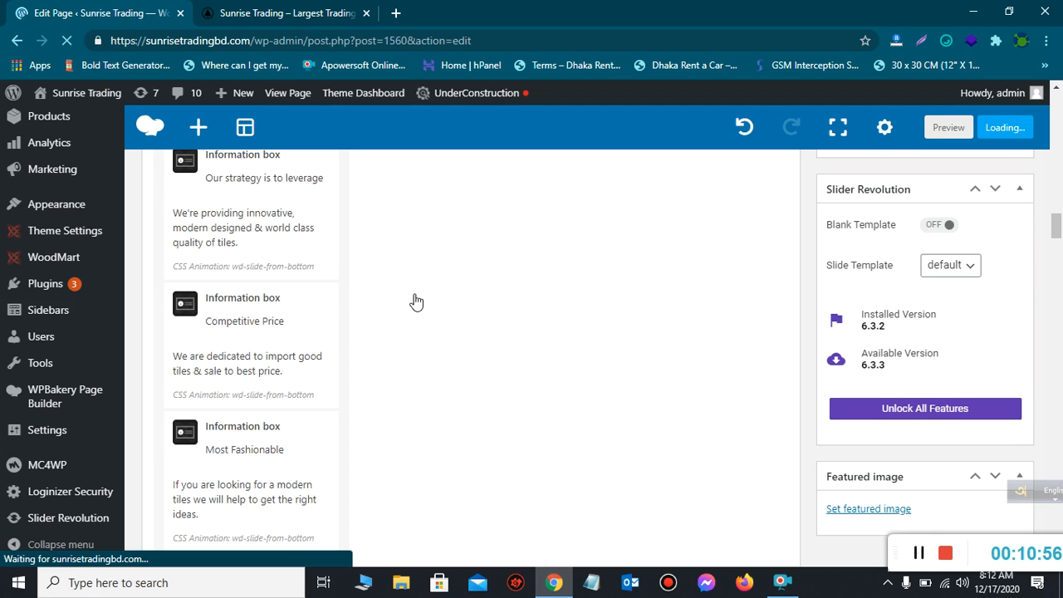
pyautogui.scroll(-15, 438, 291)
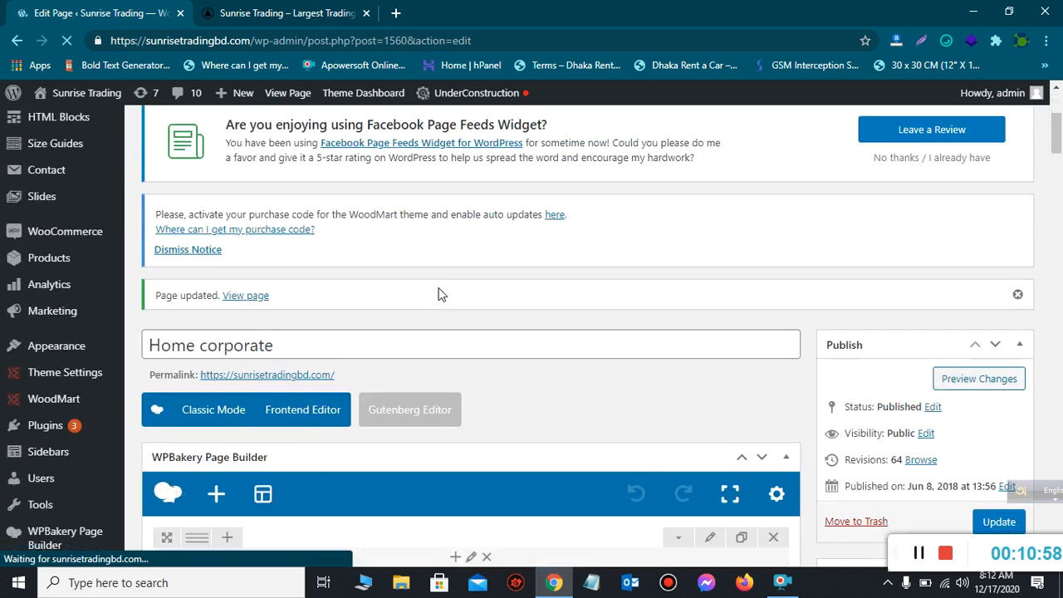
pyautogui.scroll(-10, 438, 291)
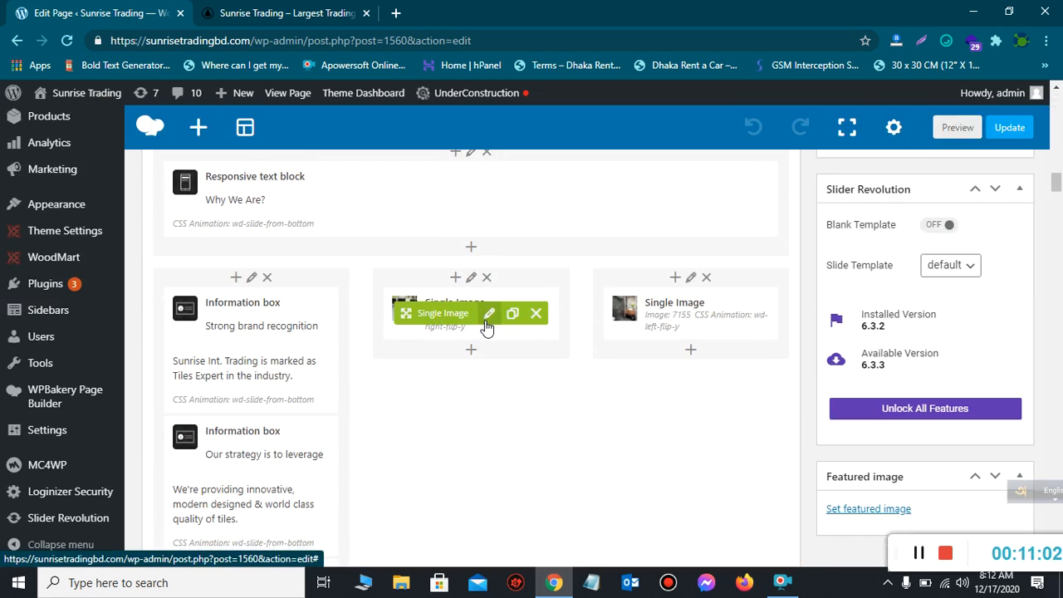
pyautogui.click(485, 320)
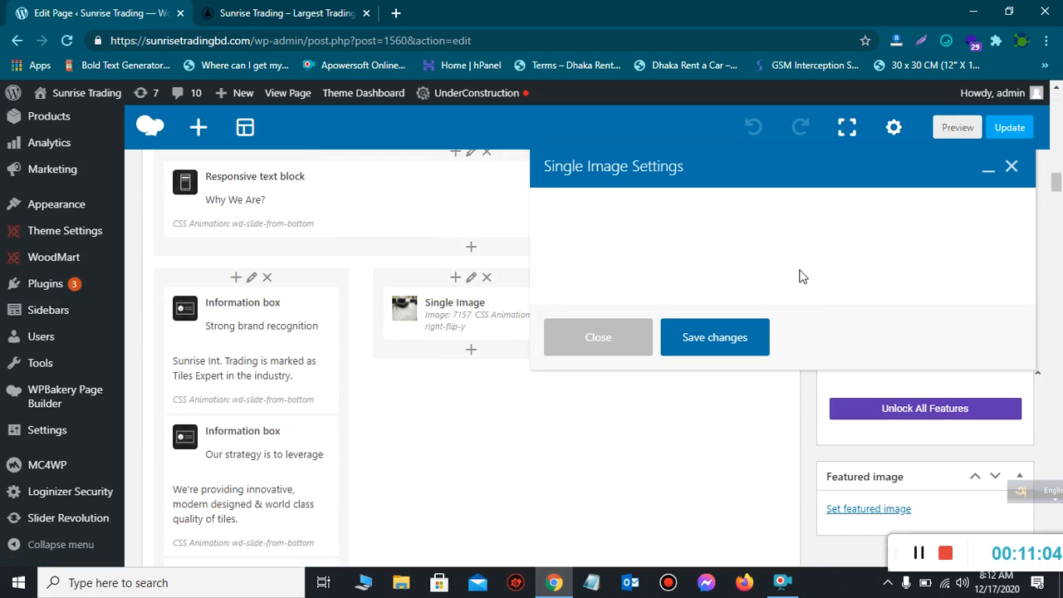
pyautogui.scroll(-3, 657, 358)
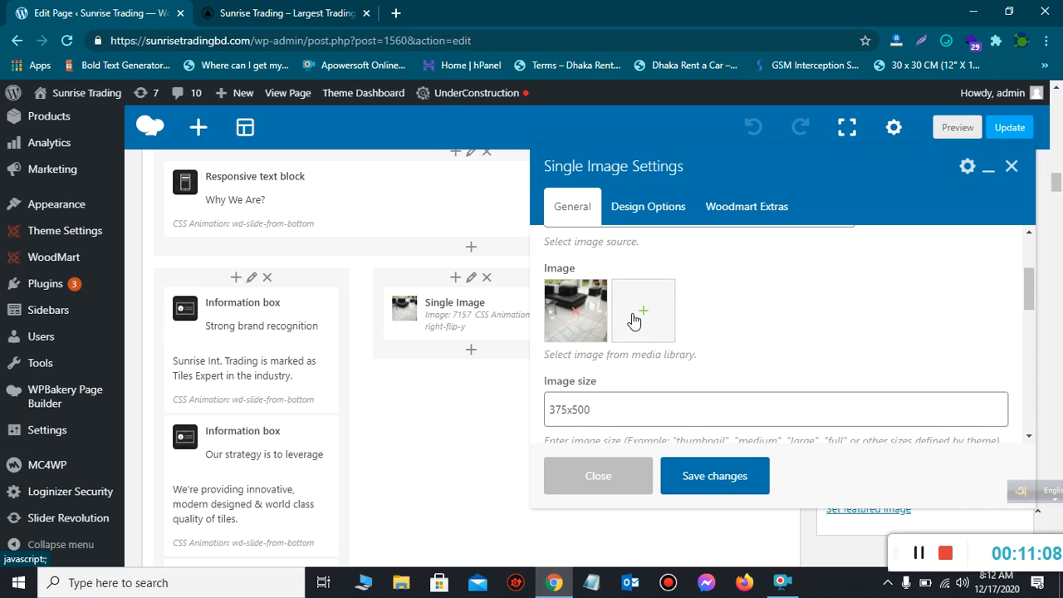
pyautogui.click(649, 468)
pyautogui.scroll(-5, 688, 205)
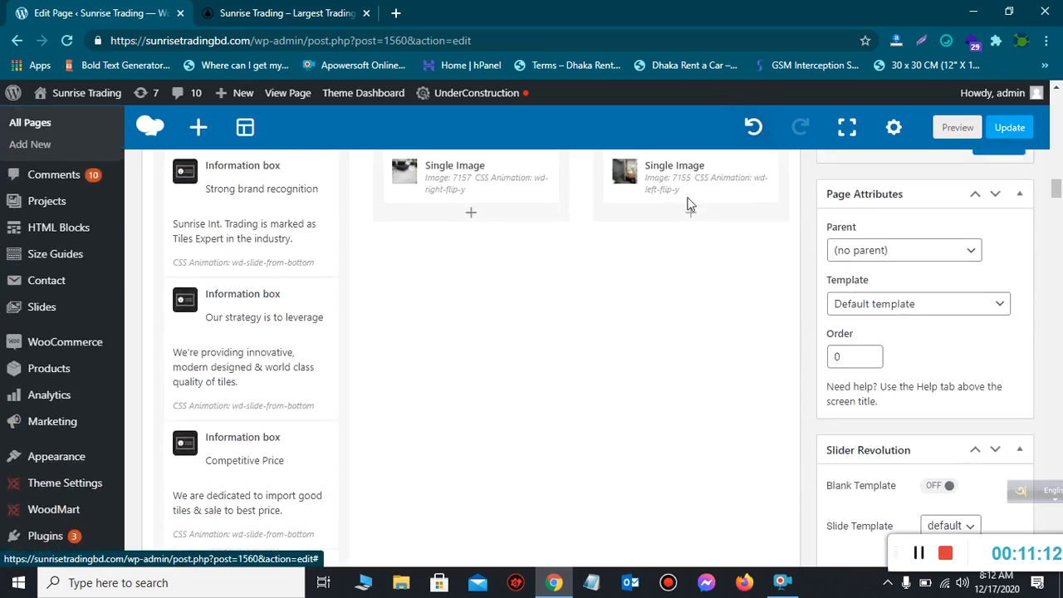
# - Highlight the "How to find our Sunrise Int. Trading Co." contact details on the live home page and return to their elements in the editor
pyautogui.scroll(2, 541, 347)
pyautogui.scroll(-6, 340, 373)
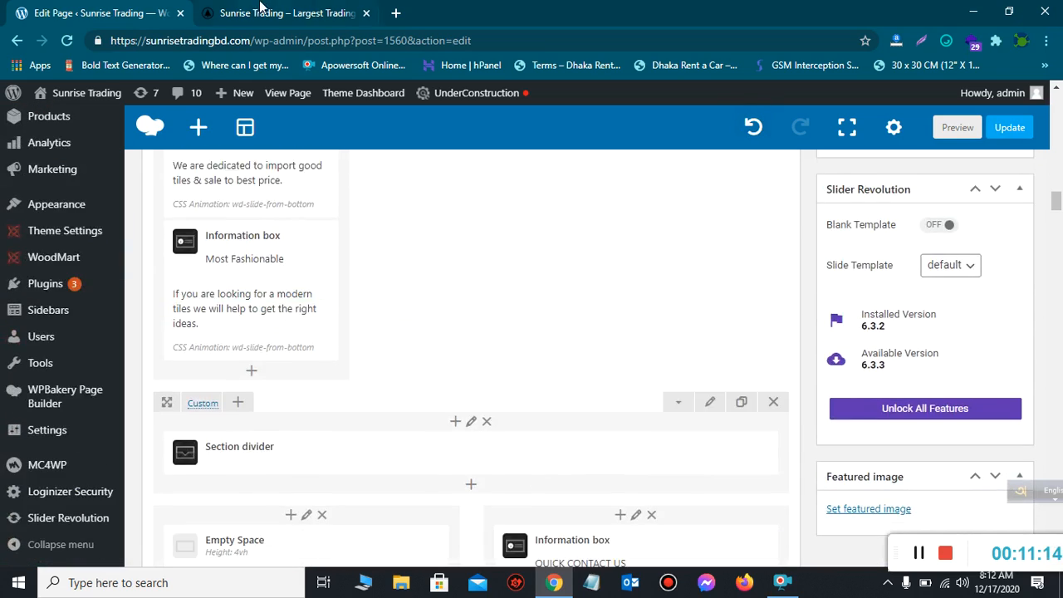
pyautogui.click(260, 7)
pyautogui.scroll(-4, 467, 287)
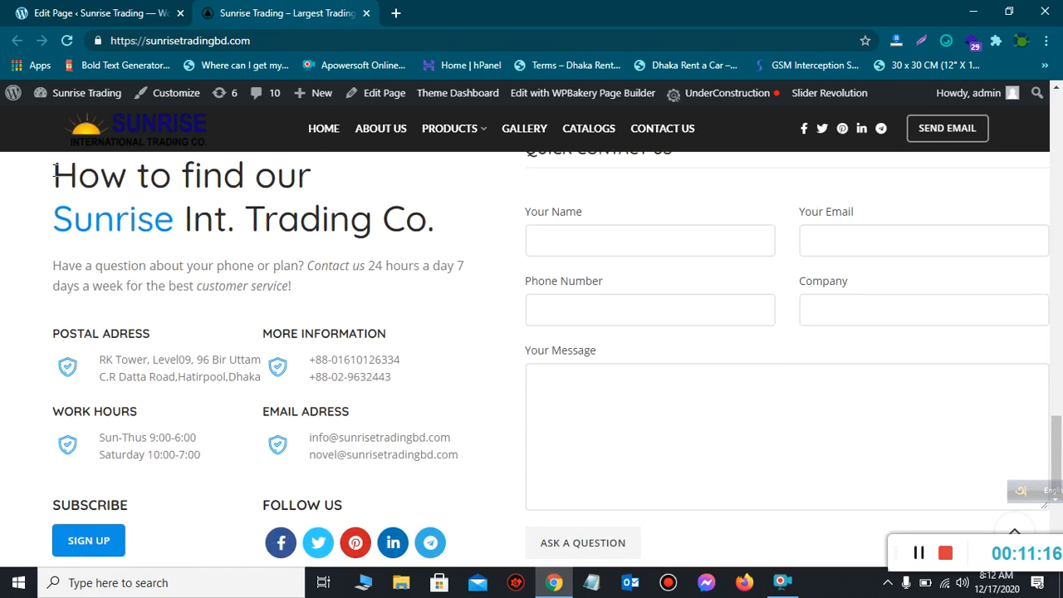
pyautogui.moveTo(54, 170); pyautogui.dragTo(460, 471)
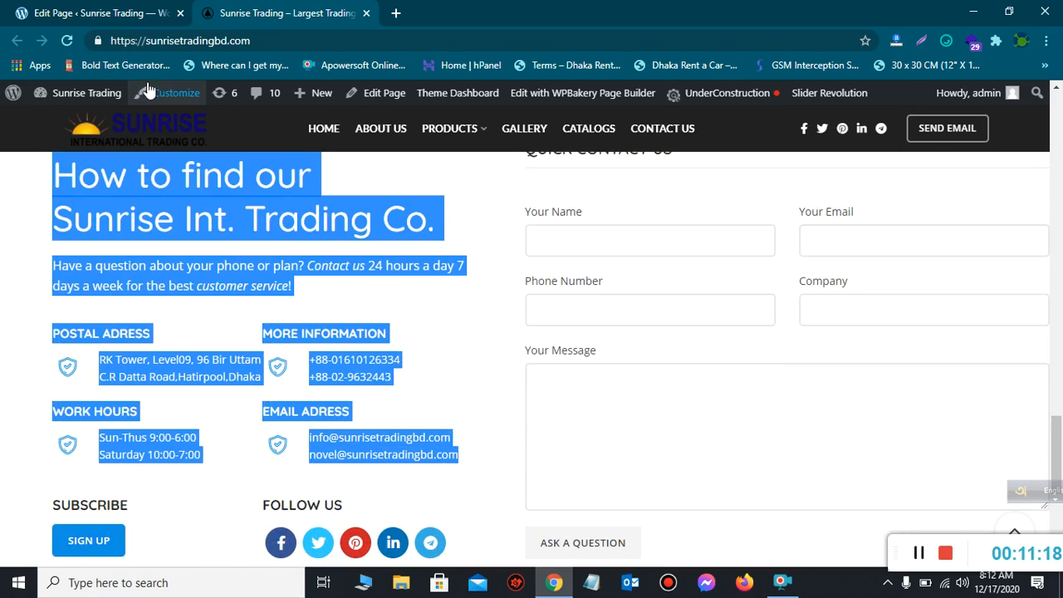
pyautogui.click(108, 10)
pyautogui.scroll(-5, 391, 299)
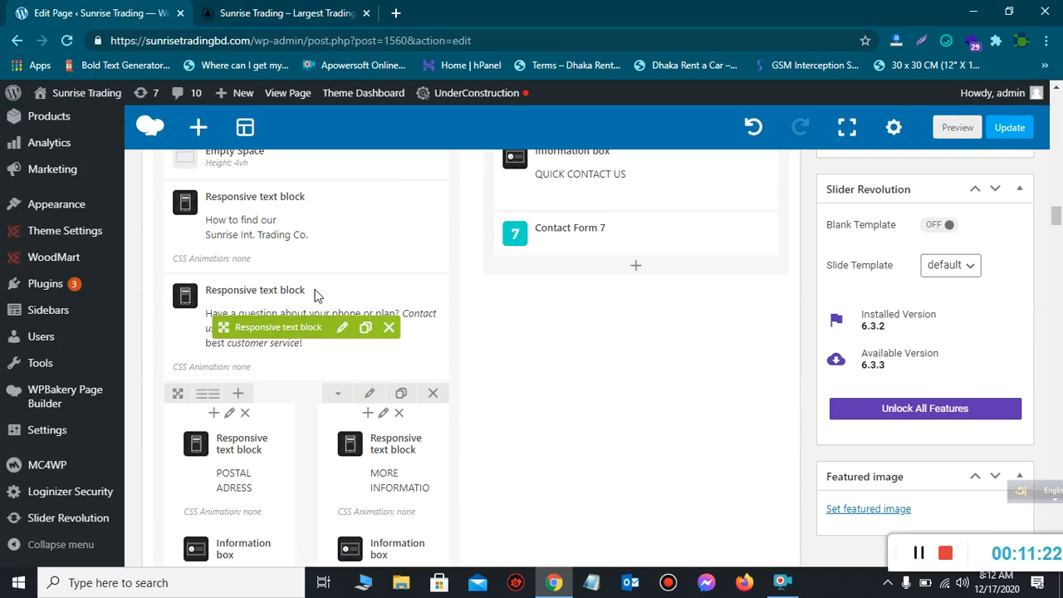
# - Open the information box under More Information, select the phone numbers in its brief content and close the settings
pyautogui.scroll(-3, 257, 437)
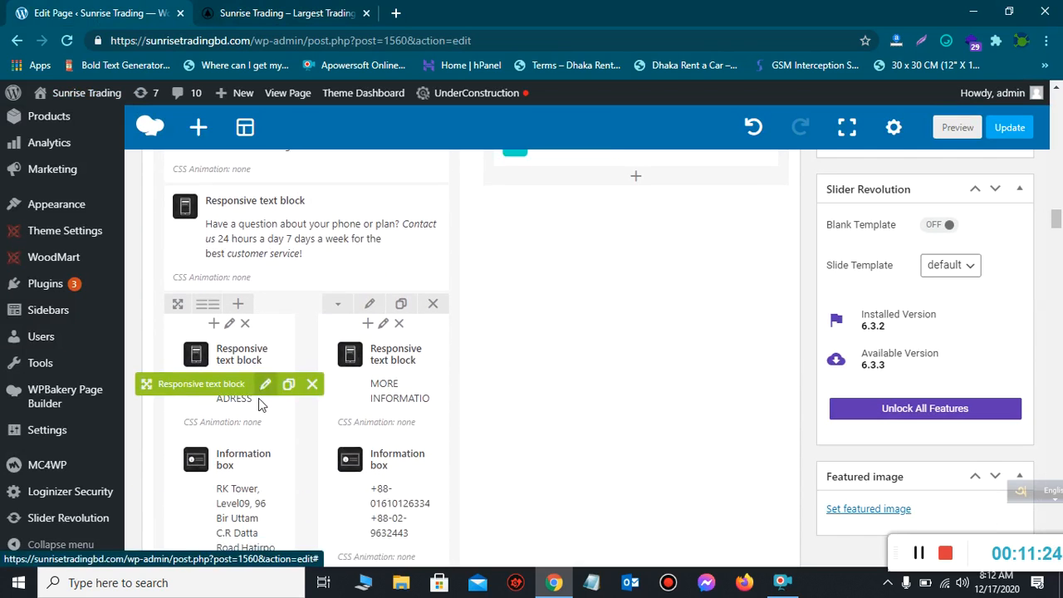
pyautogui.click(409, 439)
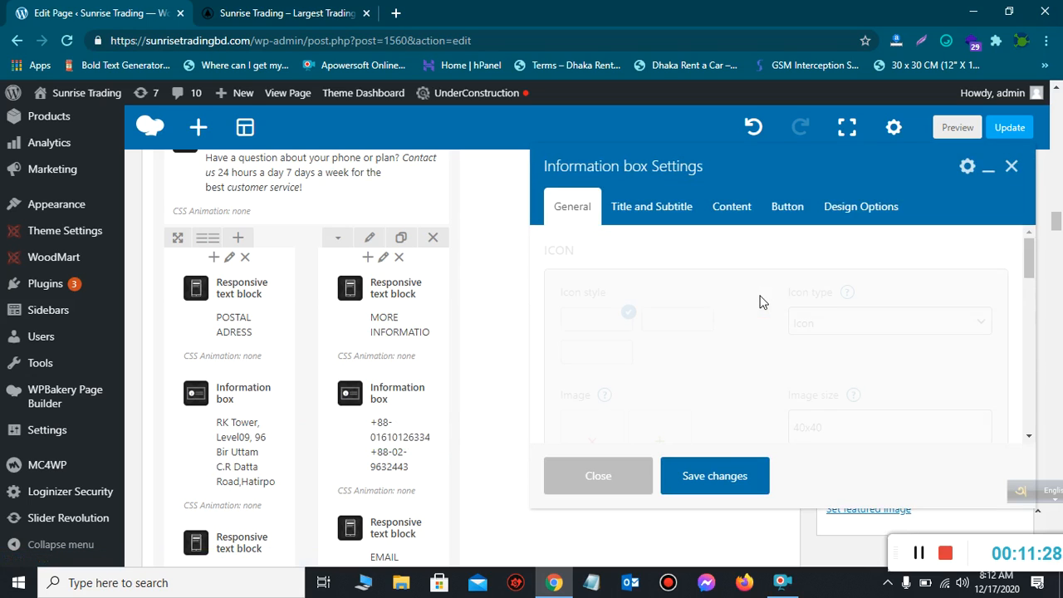
pyautogui.scroll(-2, 692, 364)
pyautogui.click(652, 210)
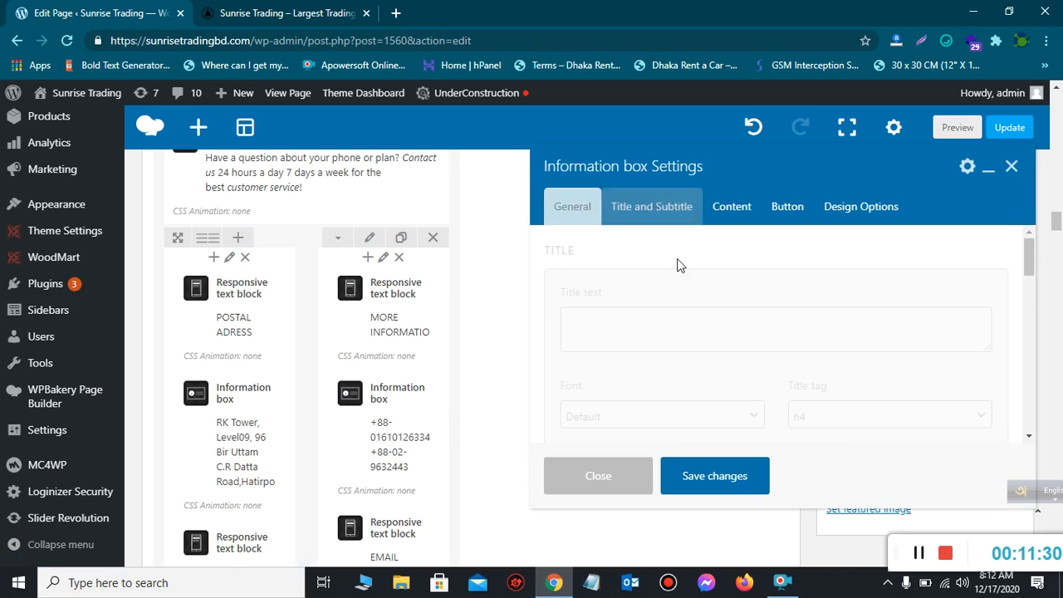
pyautogui.click(742, 214)
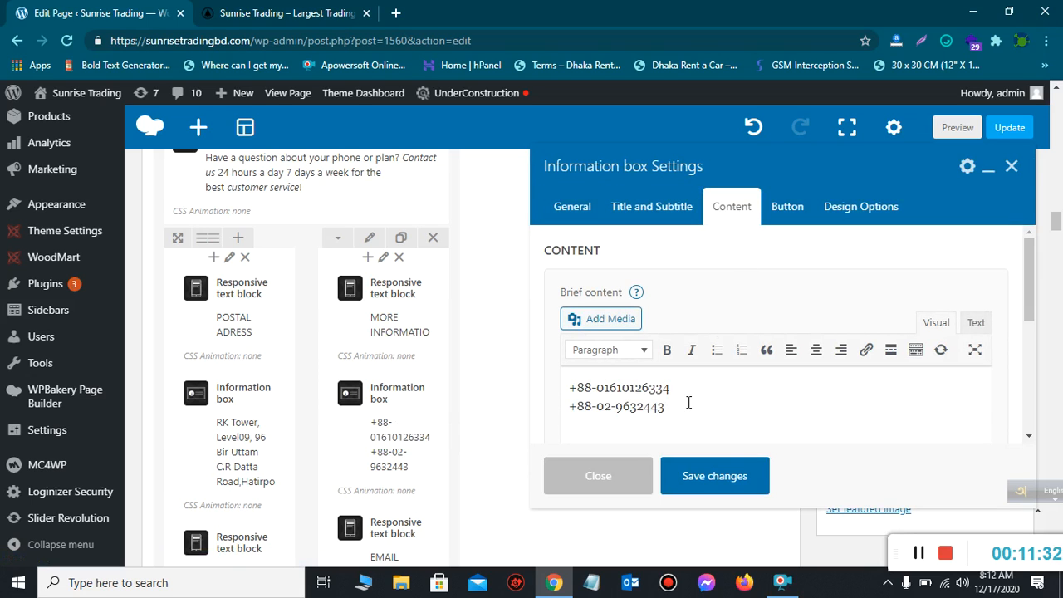
pyautogui.moveTo(707, 406); pyautogui.dragTo(568, 388)
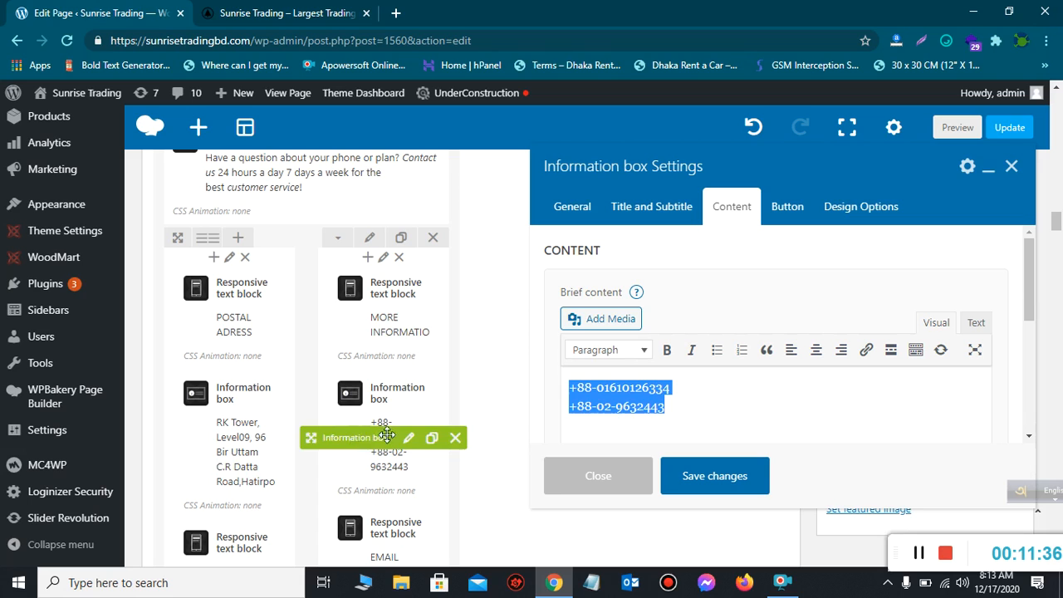
pyautogui.click(673, 408)
pyautogui.moveTo(708, 407); pyautogui.dragTo(564, 379)
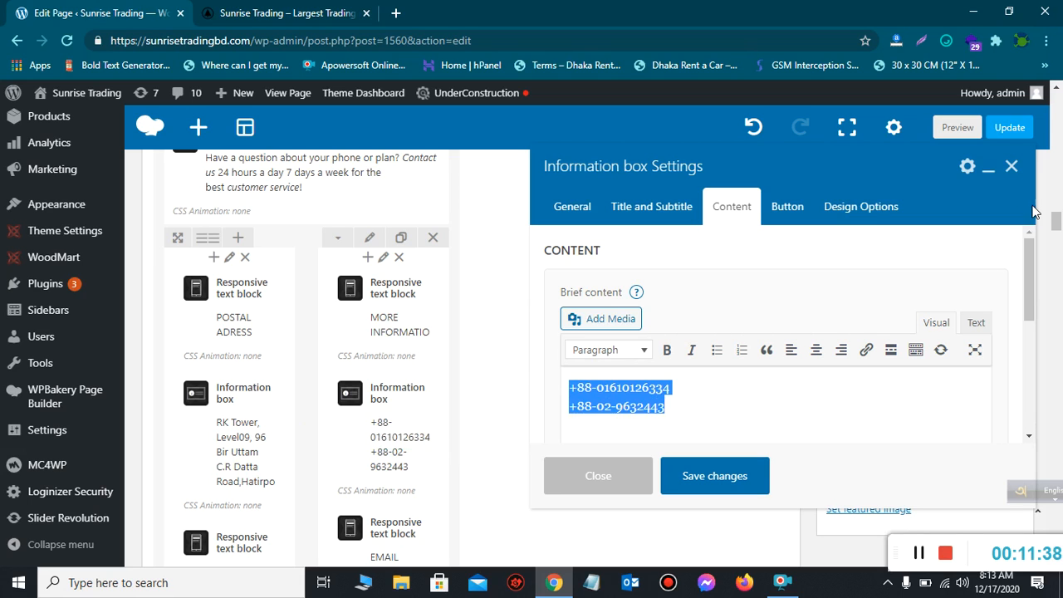
pyautogui.click(1012, 168)
# - Open the information box under Postal Adress, select the address in its brief content and save the box
pyautogui.scroll(-1, 540, 378)
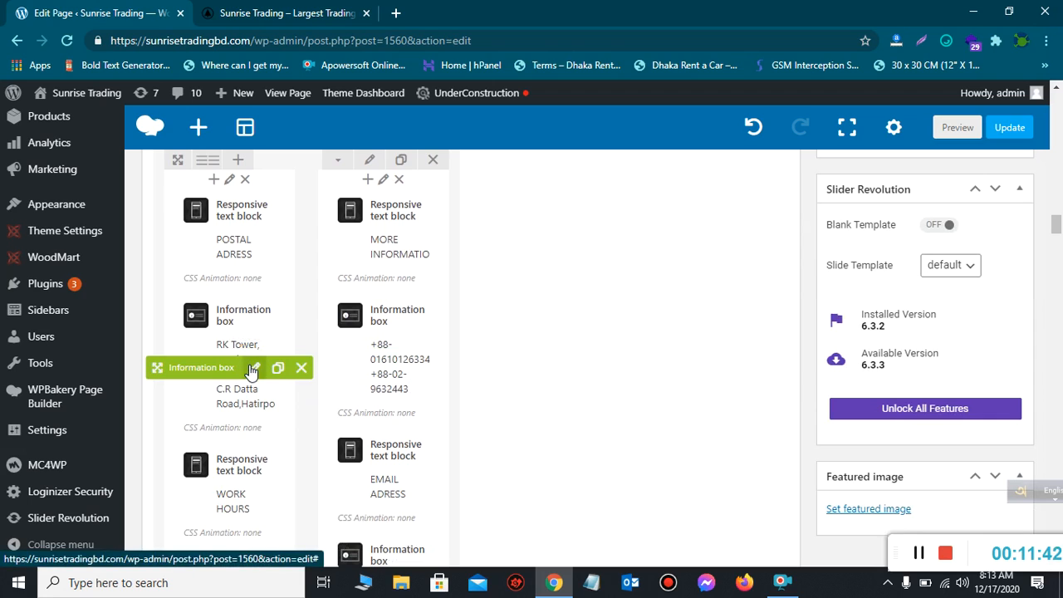
pyautogui.click(233, 368)
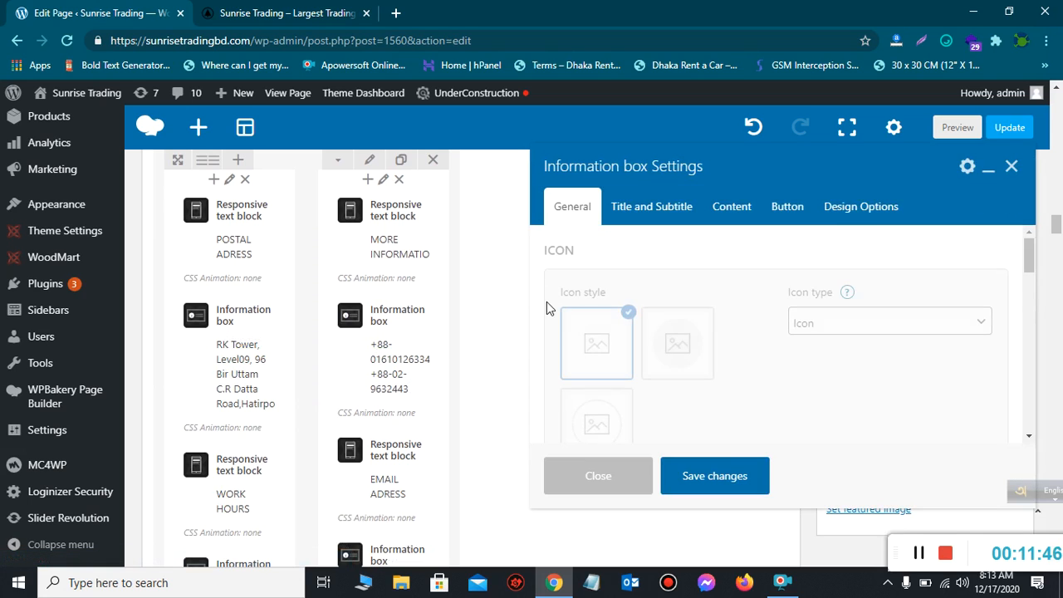
pyautogui.click(732, 212)
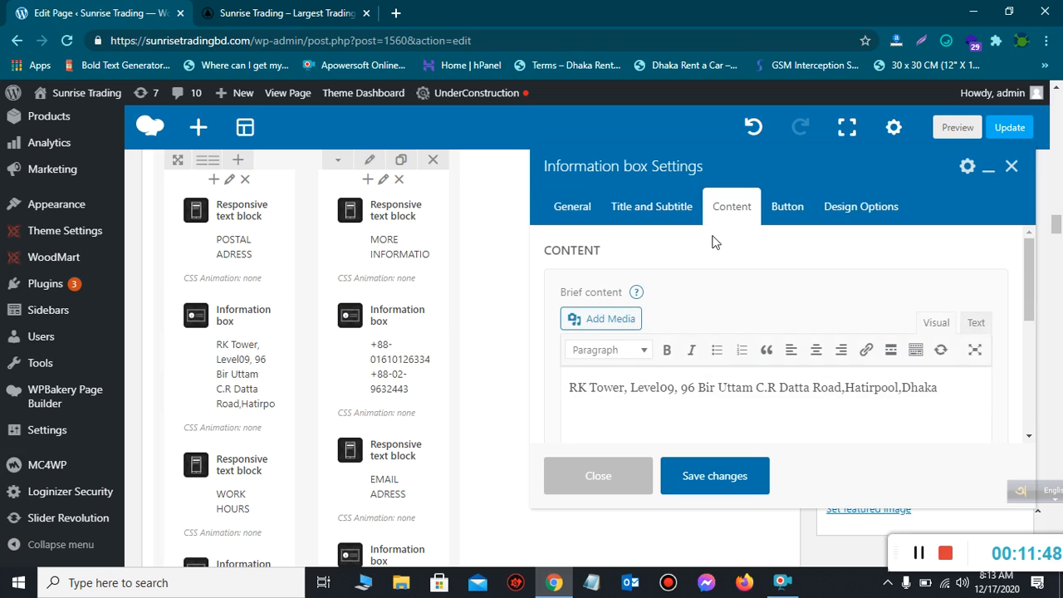
pyautogui.moveTo(948, 391); pyautogui.dragTo(564, 398)
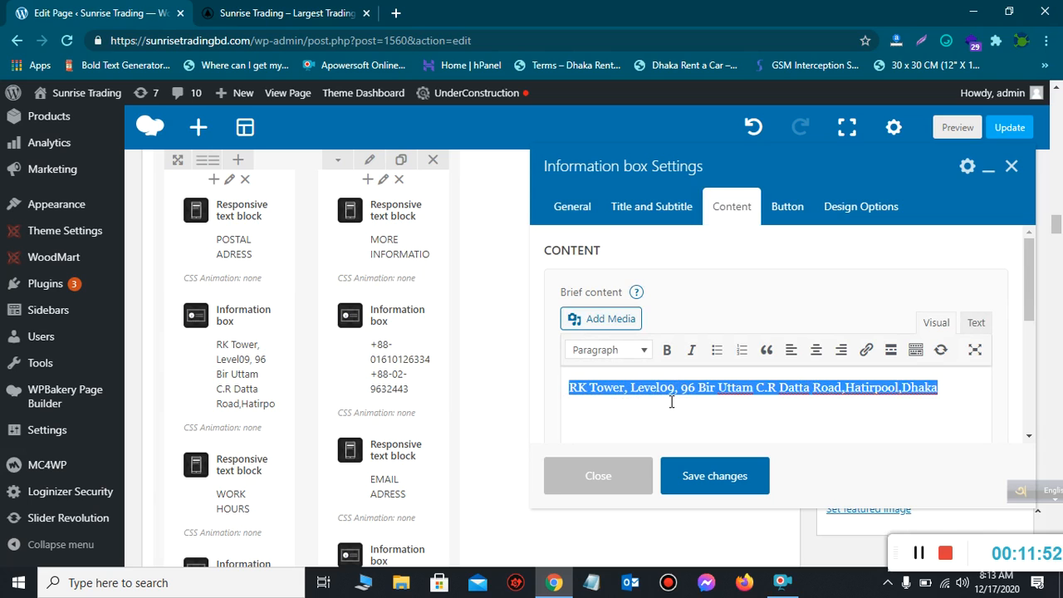
pyautogui.click(726, 482)
# - Look over the contact section on the live home page and update the page in the editor
pyautogui.click(353, 13)
pyautogui.scroll(-2, 320, 316)
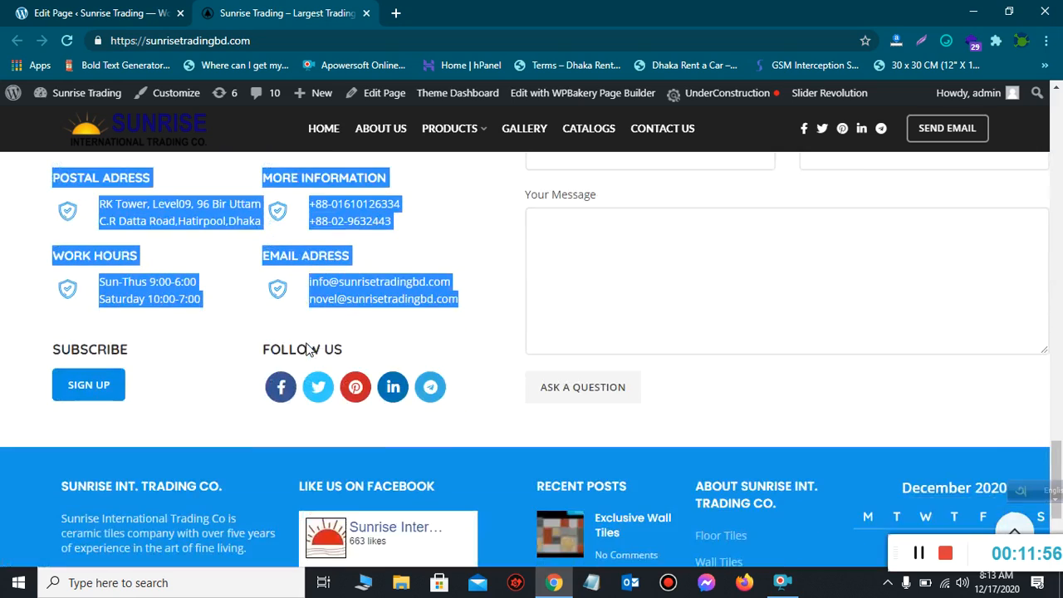
pyautogui.scroll(6, 306, 364)
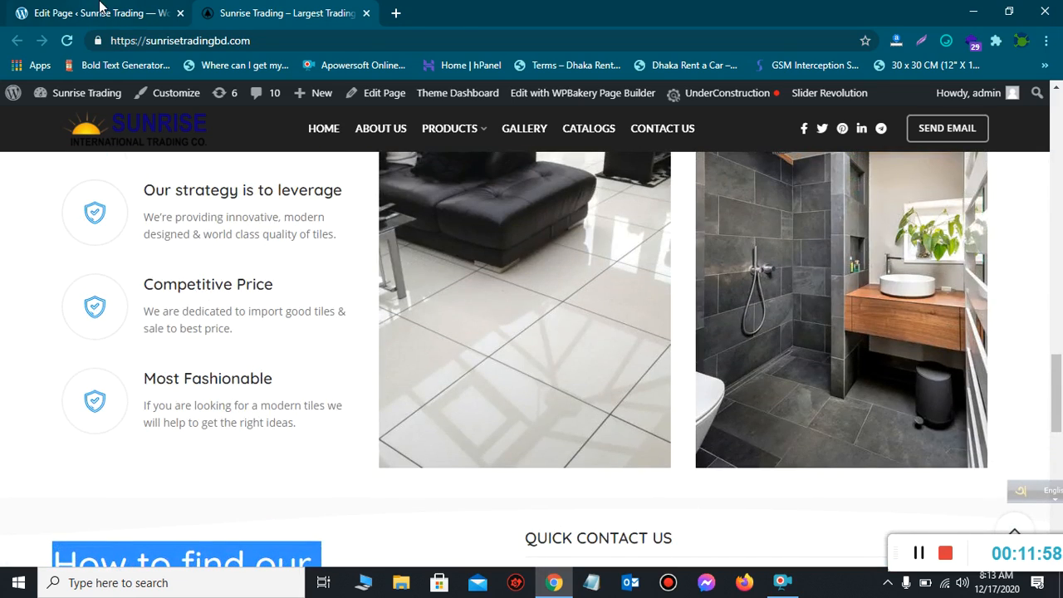
pyautogui.click(102, 10)
pyautogui.scroll(10, 945, 249)
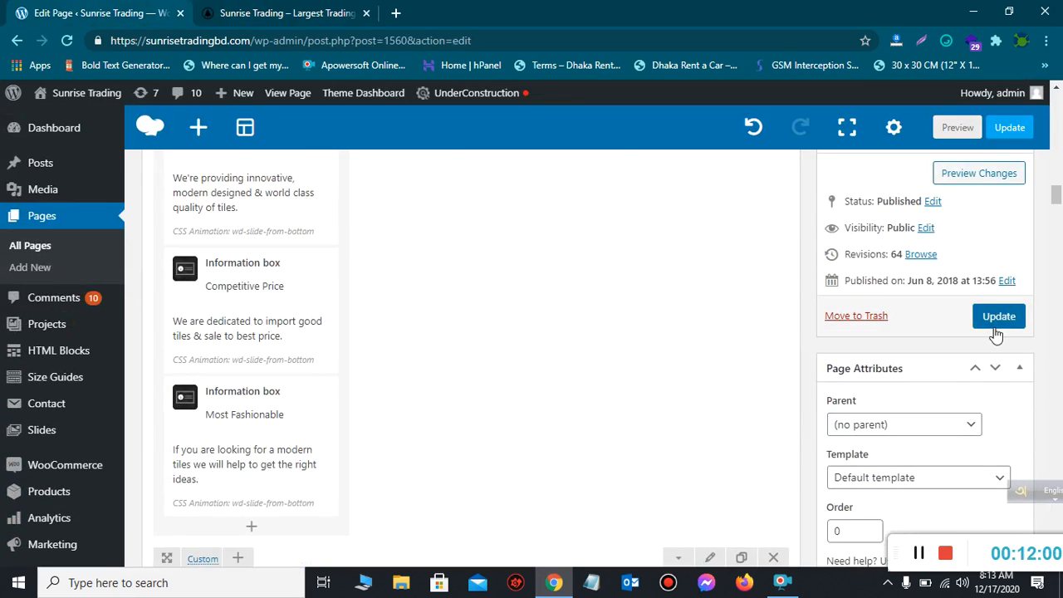
pyautogui.click(995, 320)
# - Open the Rustic Tiles page from the live site's Products navigation and view its tile images
pyautogui.click(282, 14)
pyautogui.scroll(6, 344, 368)
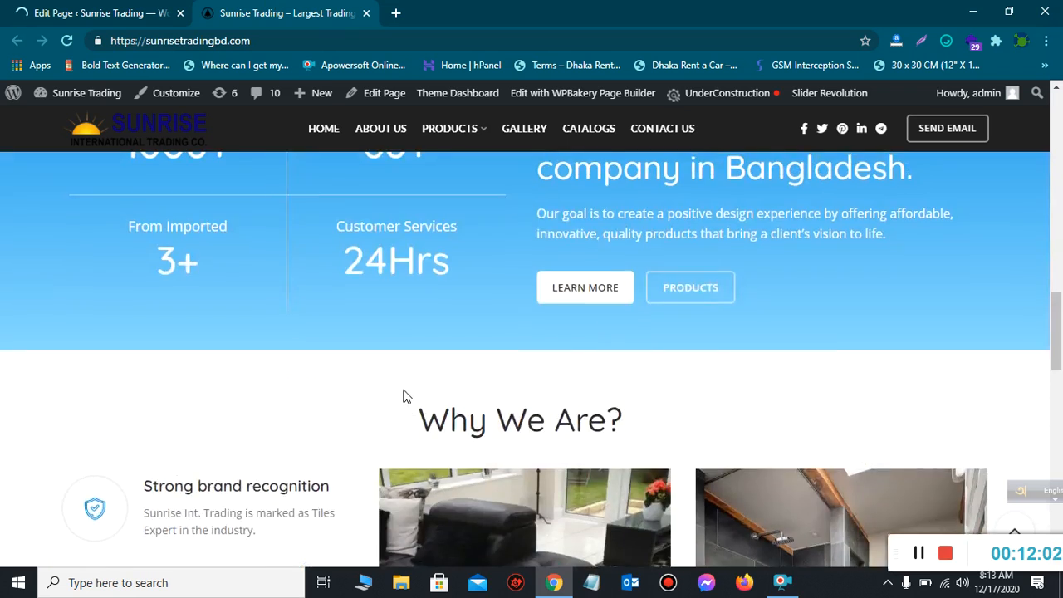
pyautogui.moveTo(449, 145)
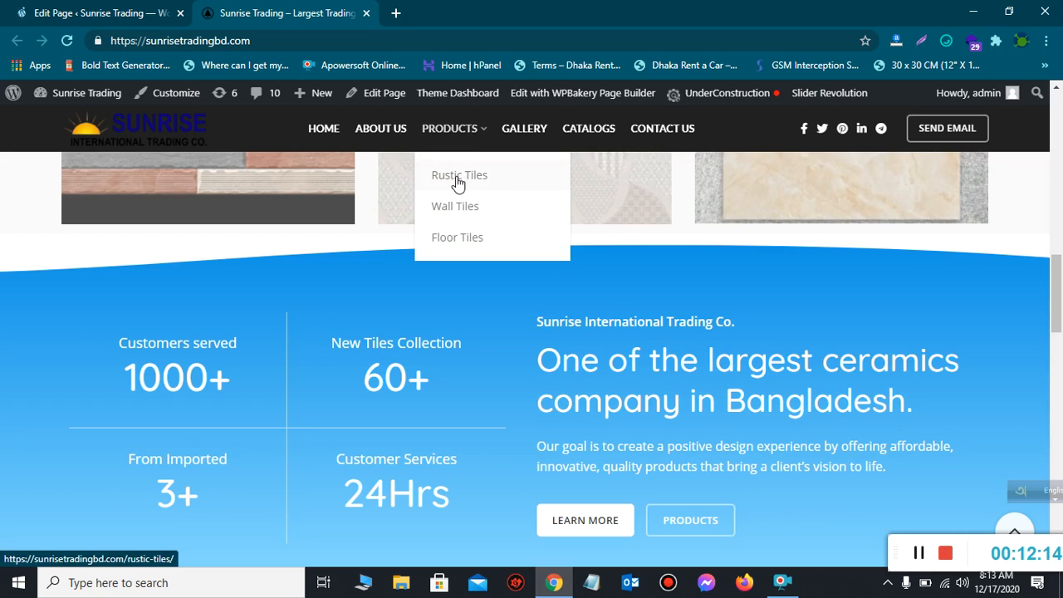
pyautogui.click(452, 207)
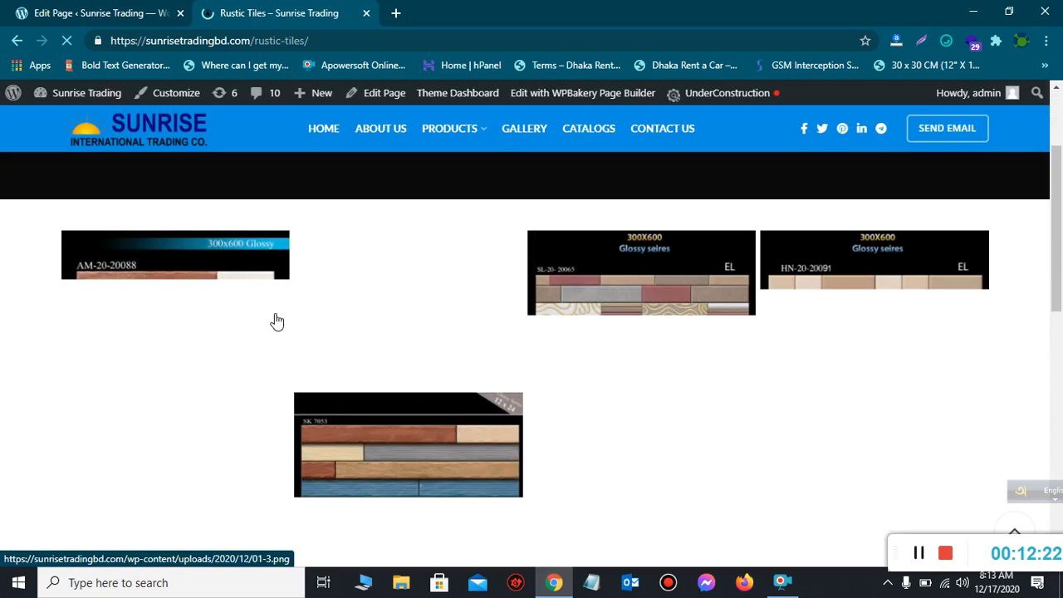
pyautogui.scroll(-2, 279, 321)
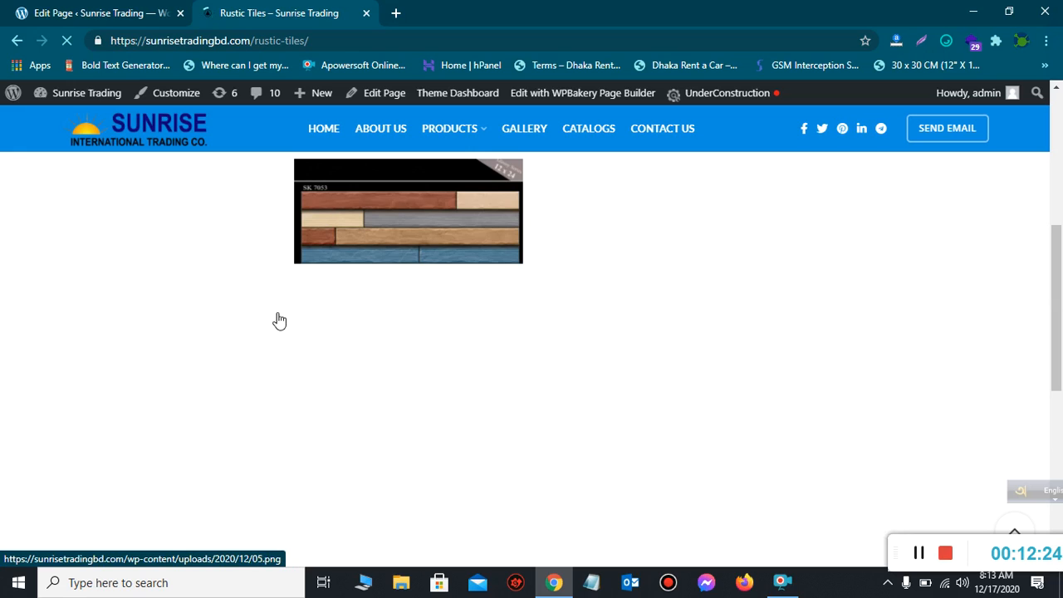
pyautogui.click(94, 11)
pyautogui.click(290, 6)
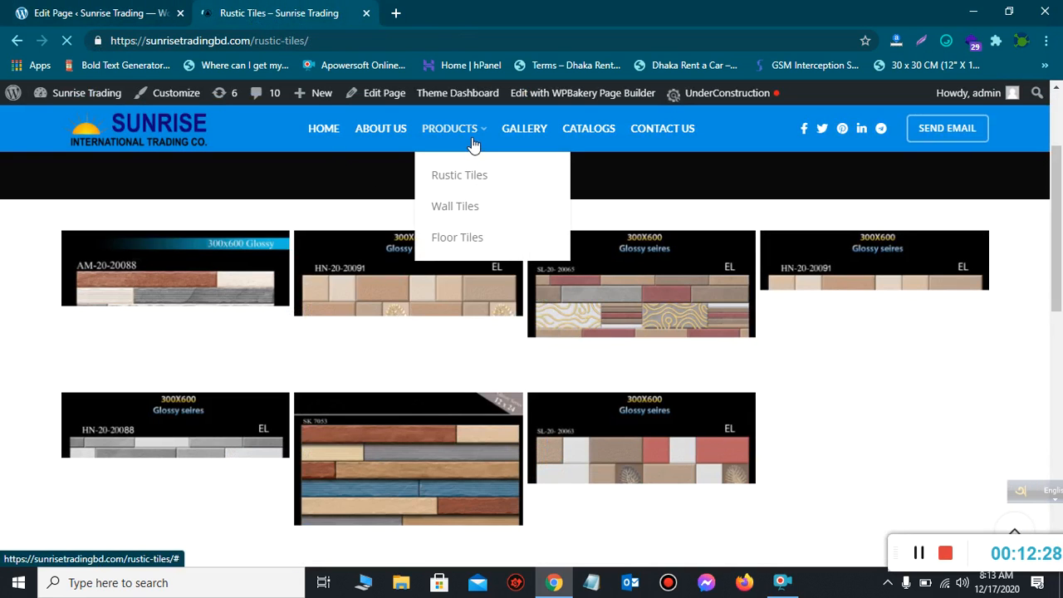
# - Search the WordPress pages list for "rustic tiles" and open the Rustic Tiles page for editing
pyautogui.click(60, 6)
pyautogui.click(65, 224)
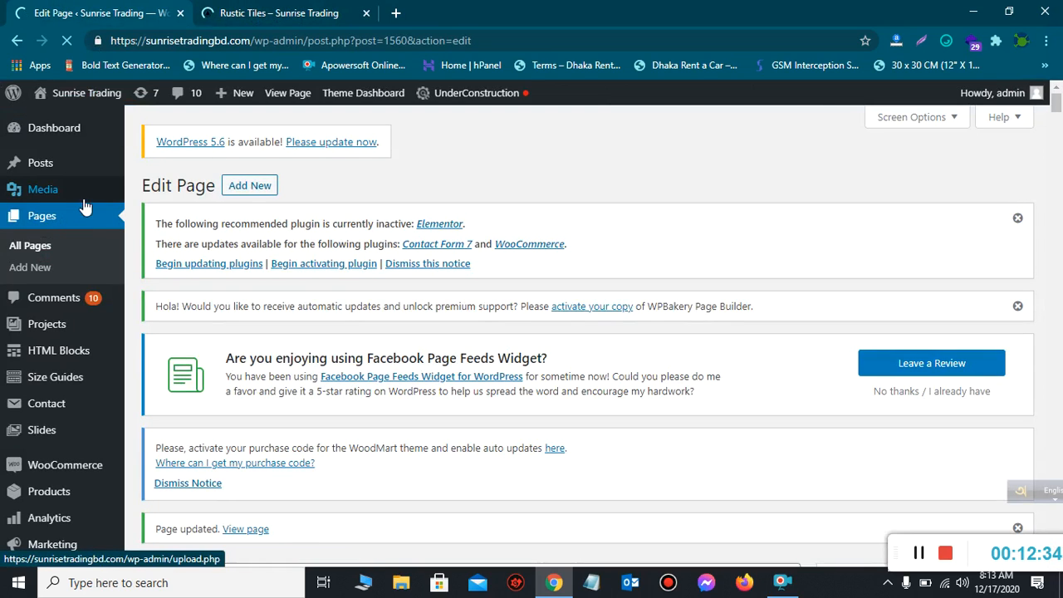
pyautogui.moveTo(122, 194)
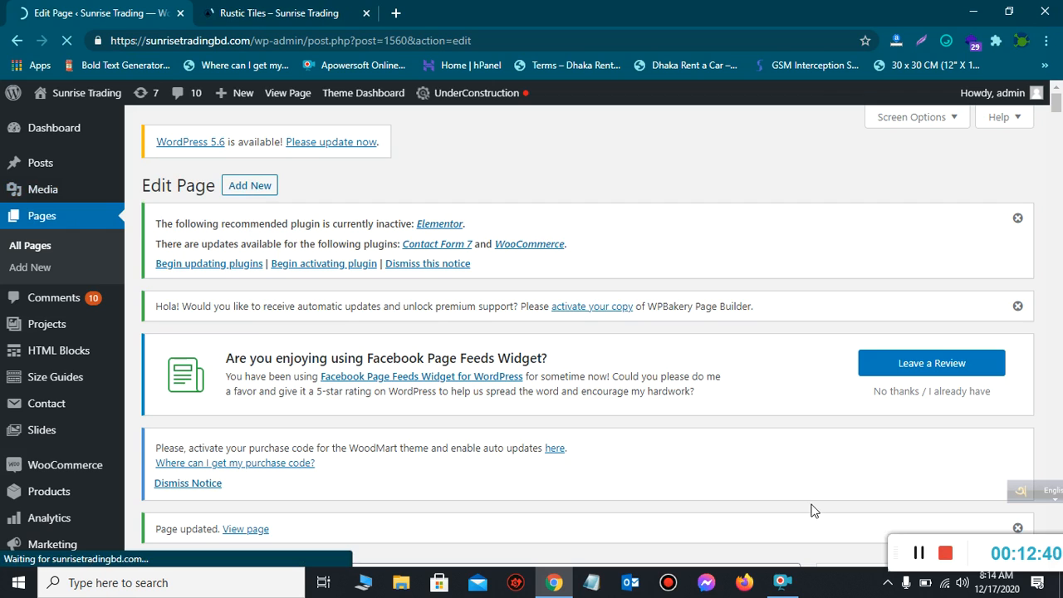
pyautogui.click(921, 554)
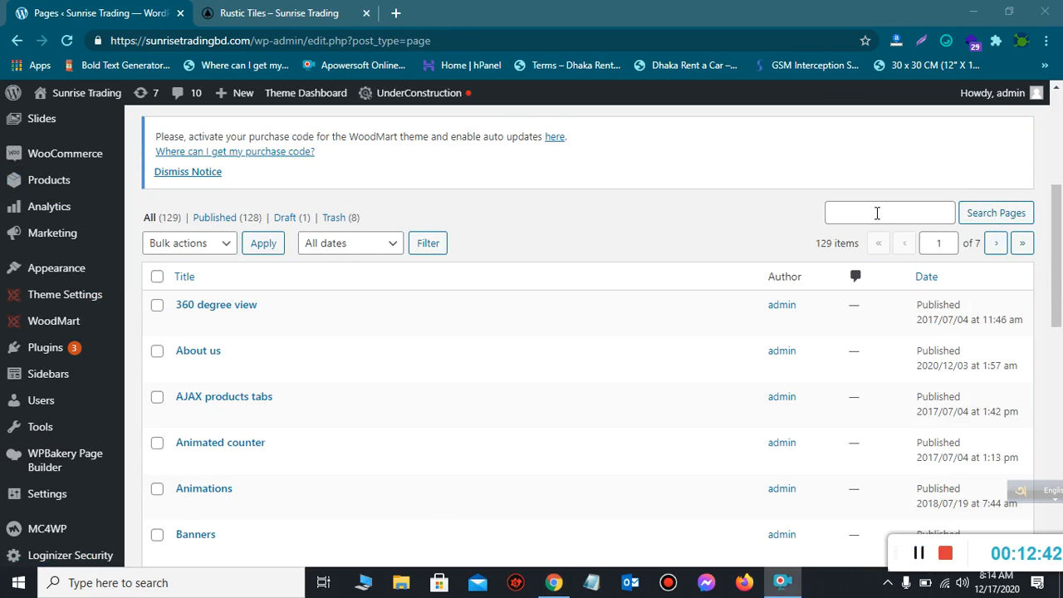
pyautogui.click(877, 214)
pyautogui.write('rustic tiles')
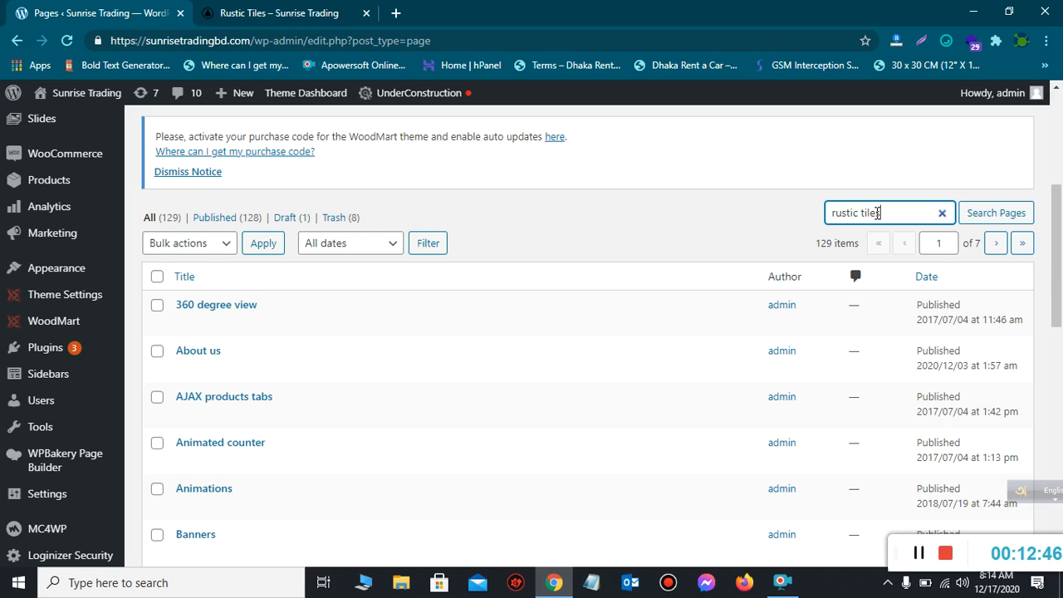
pyautogui.click(987, 218)
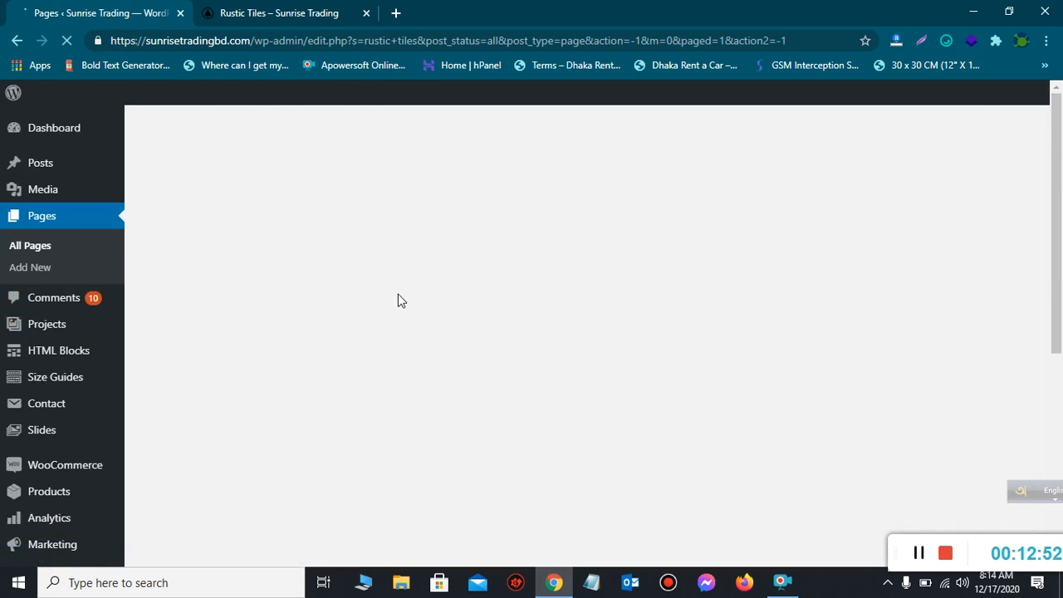
pyautogui.scroll(-4, 398, 301)
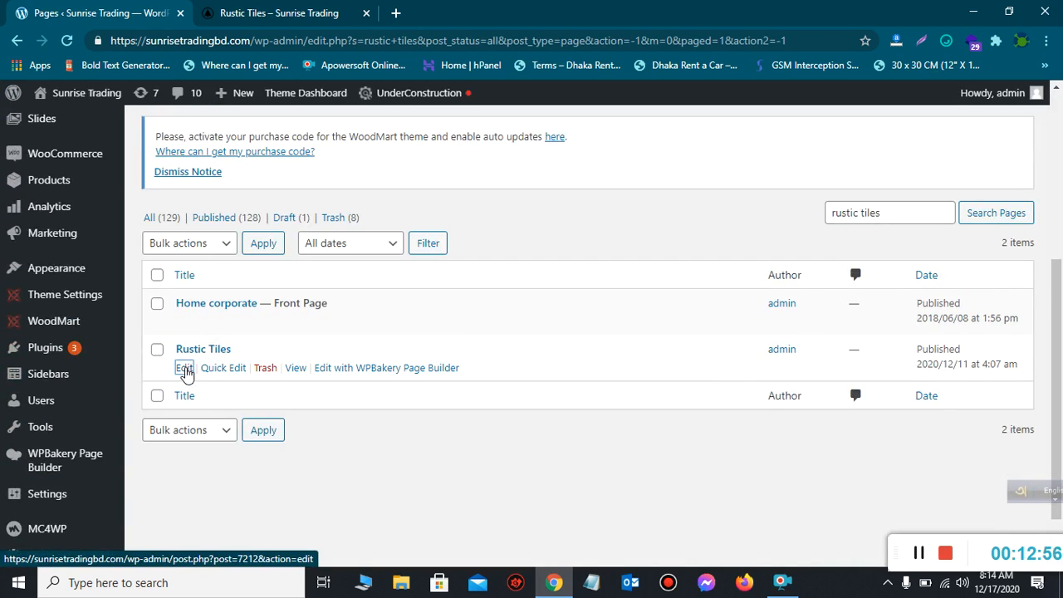
pyautogui.click(184, 368)
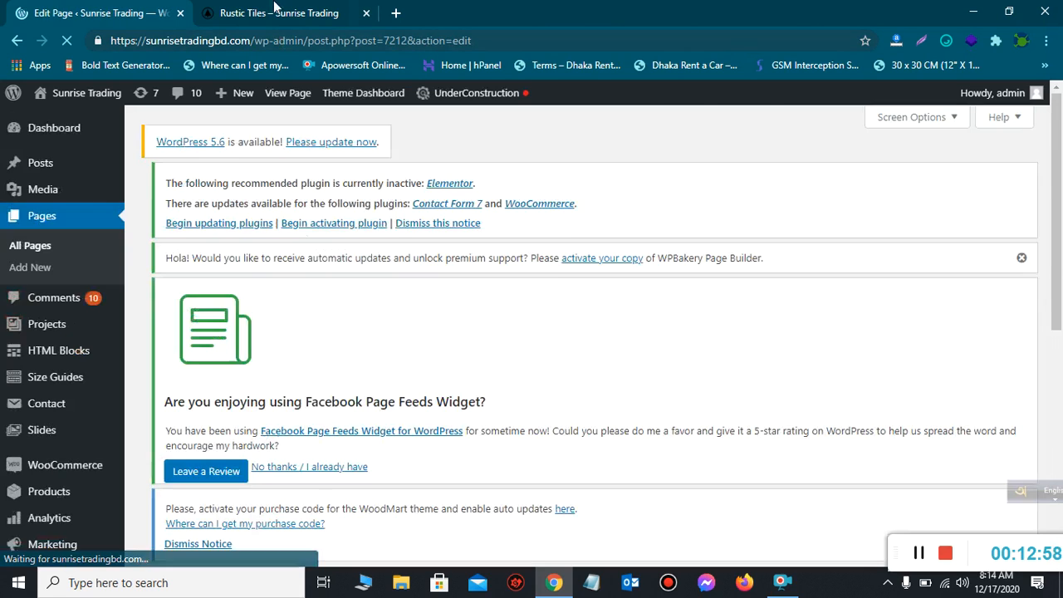
# - Compare the Rustic Tiles page's WPBakery layout and its two image galleries with the tile images on the live page
pyautogui.click(268, 18)
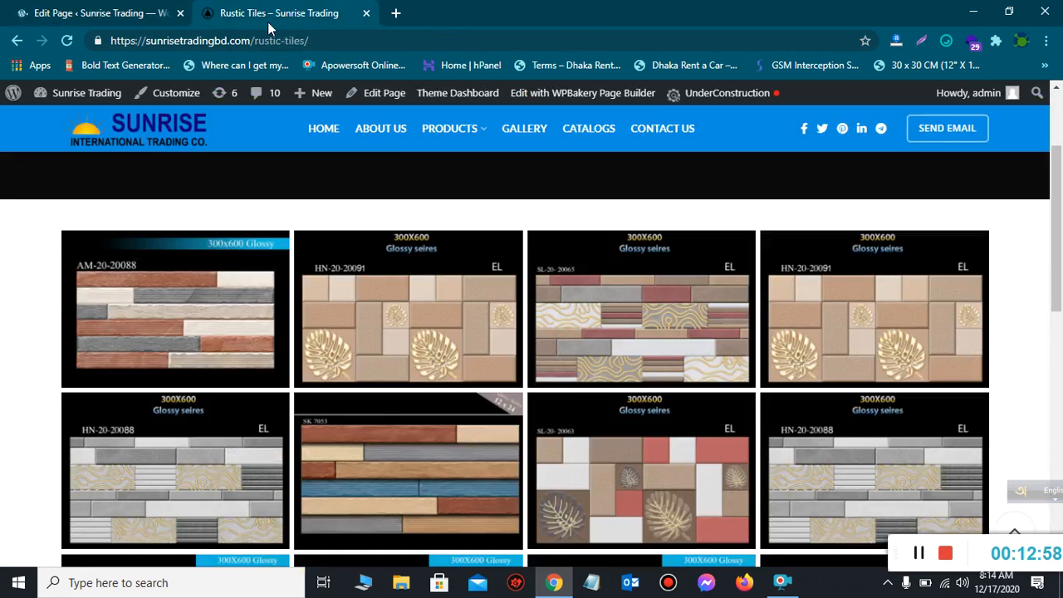
pyautogui.click(125, 12)
pyautogui.scroll(-2, 885, 356)
pyautogui.scroll(-3, 297, 439)
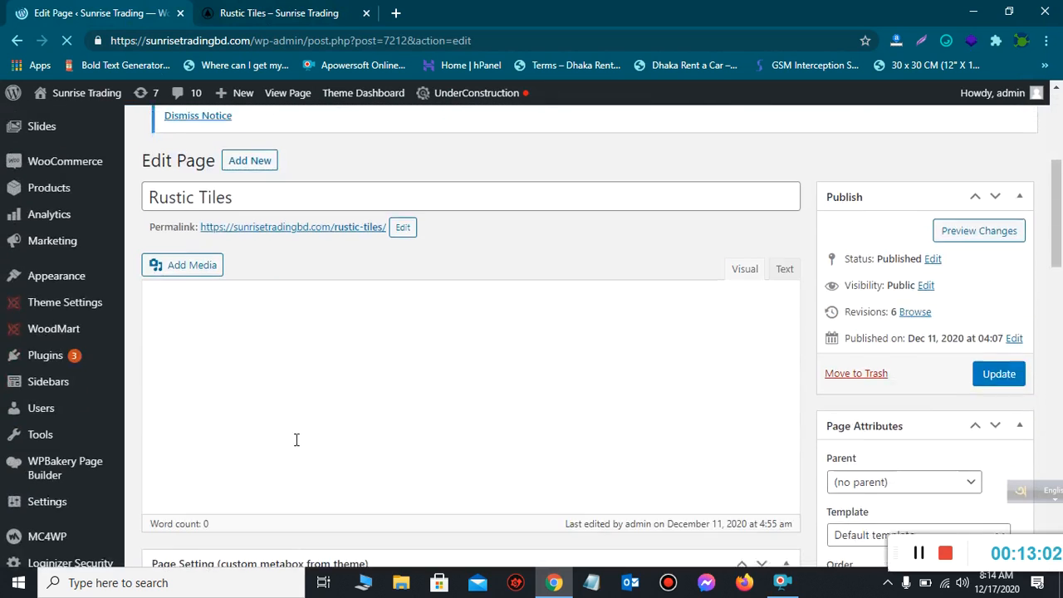
pyautogui.scroll(-6, 238, 316)
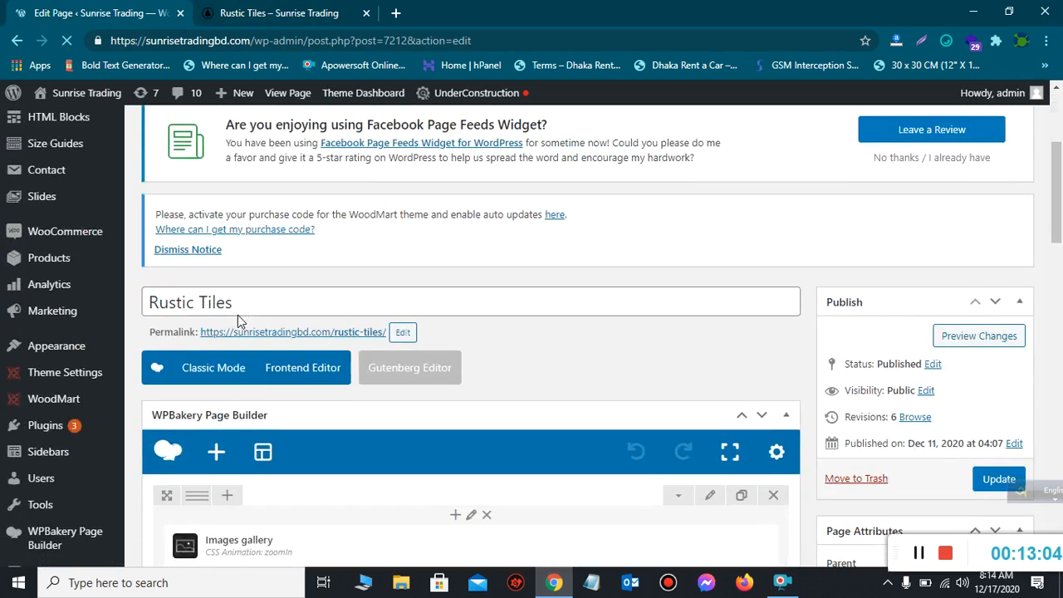
pyautogui.scroll(-2, 241, 329)
pyautogui.scroll(2, 268, 315)
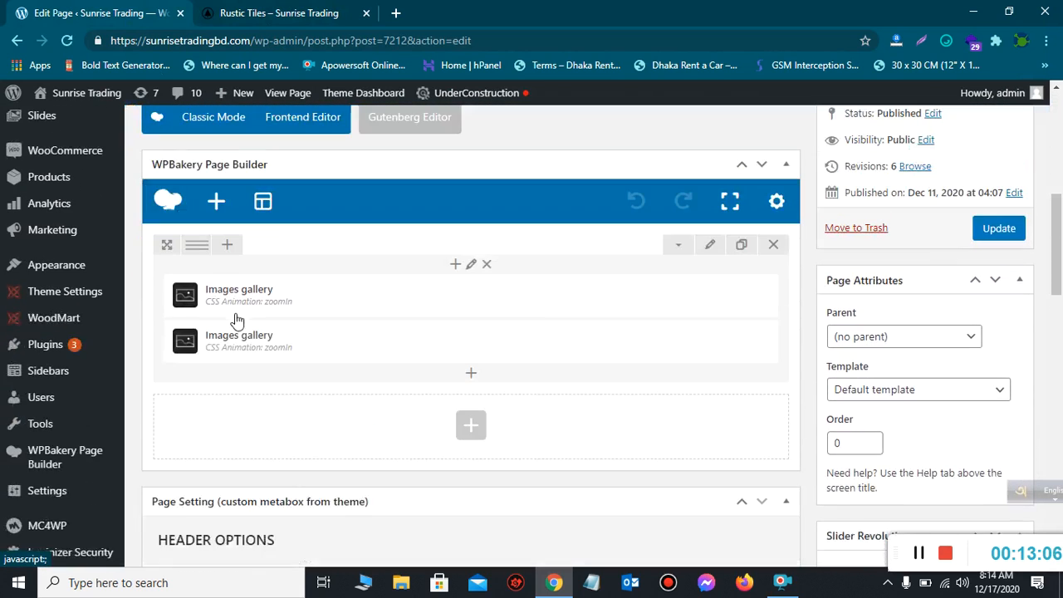
pyautogui.click(301, 15)
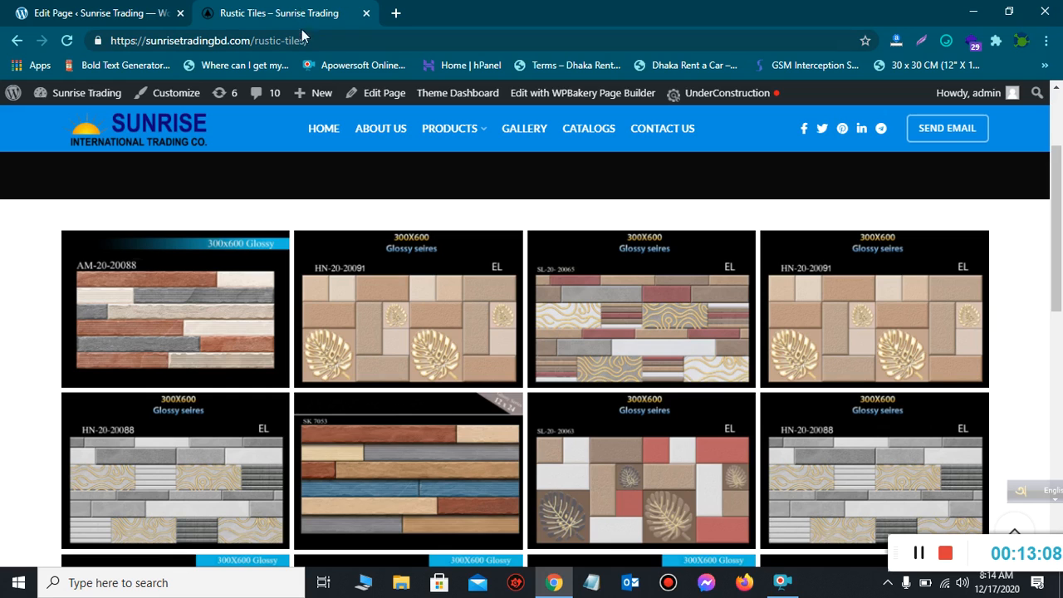
pyautogui.scroll(-5, 621, 344)
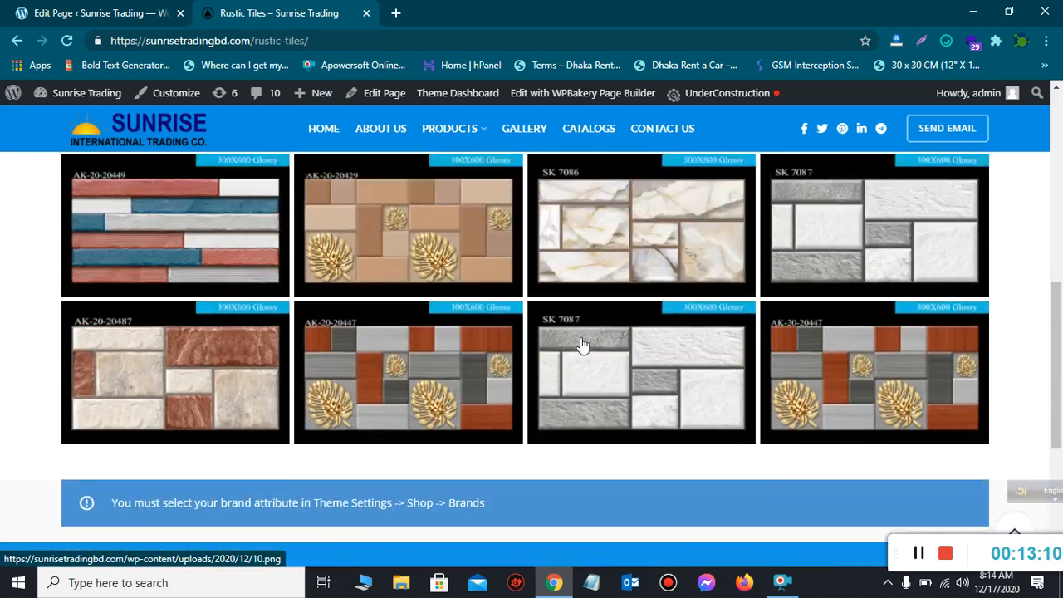
pyautogui.scroll(4, 621, 344)
pyautogui.click(44, 10)
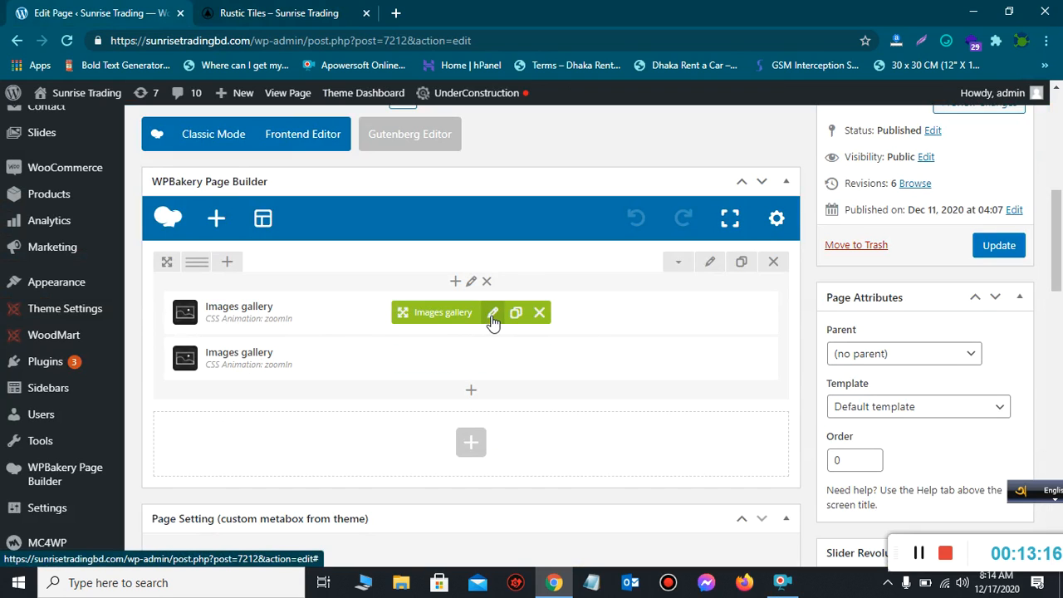
# - Compare the images in the second Images gallery's settings with the live page's tiles and open the gallery's image picker
pyautogui.click(492, 315)
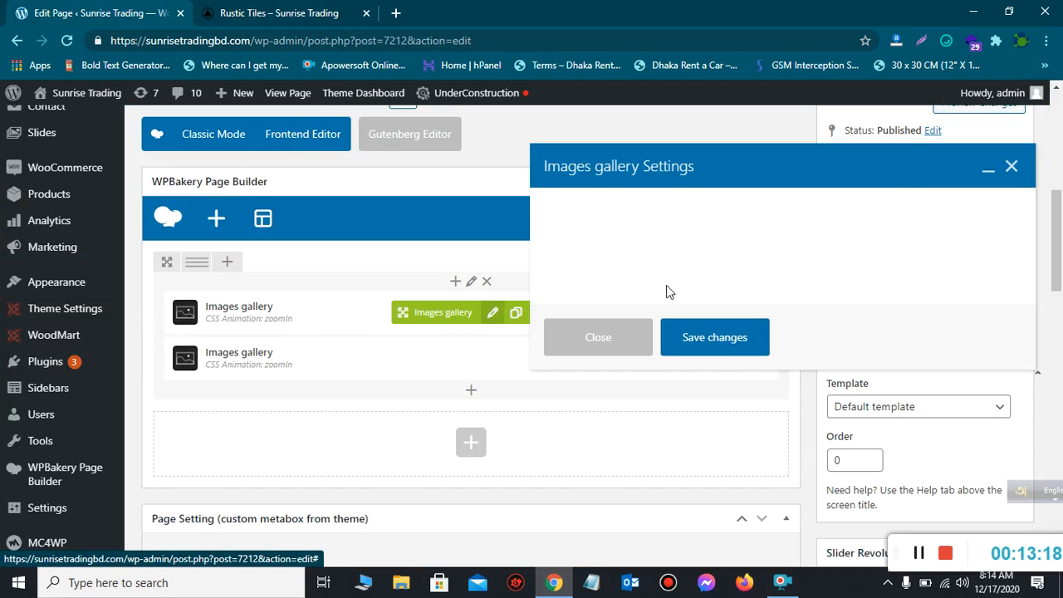
pyautogui.click(1010, 167)
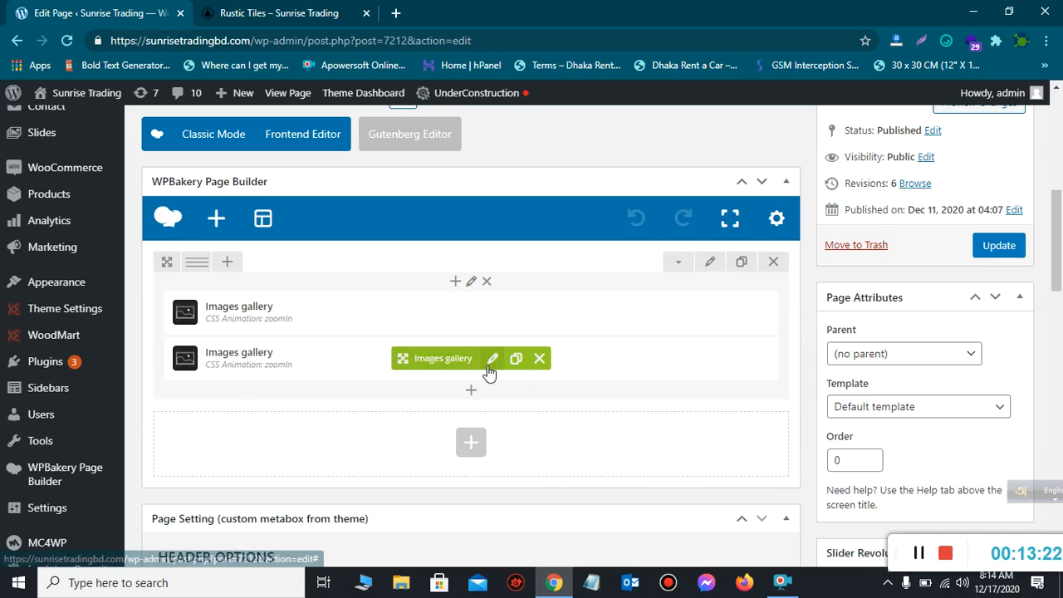
pyautogui.click(490, 362)
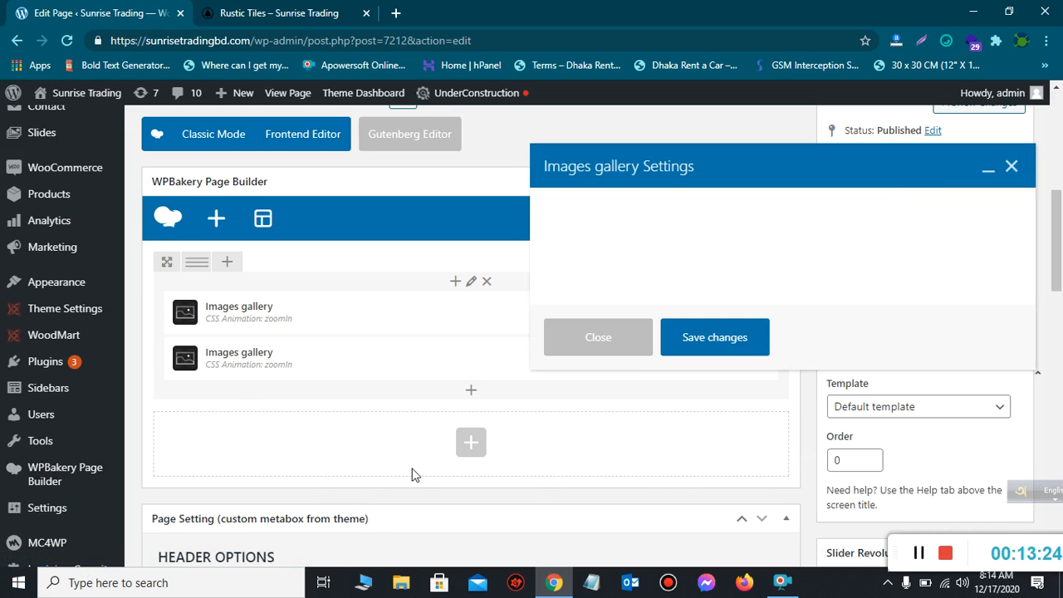
pyautogui.scroll(-1, 752, 309)
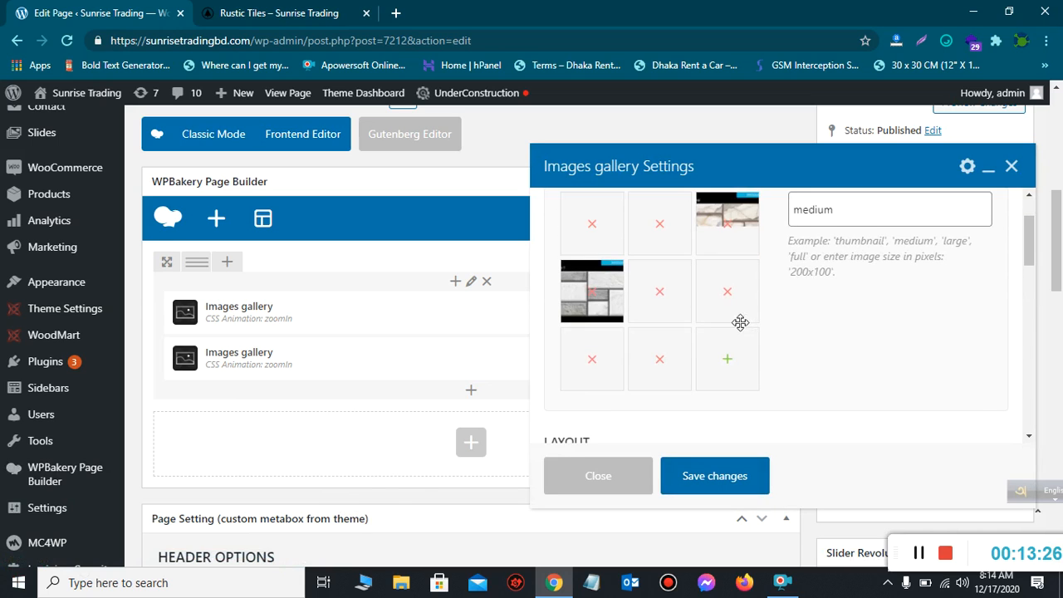
pyautogui.scroll(1, 722, 301)
pyautogui.scroll(-2, 703, 323)
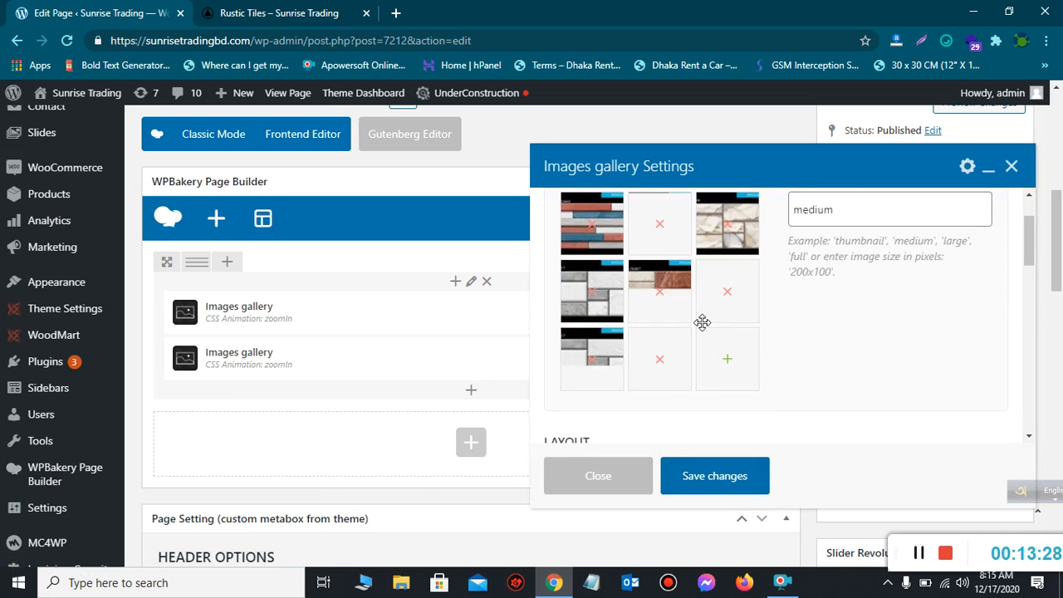
pyautogui.scroll(3, 702, 330)
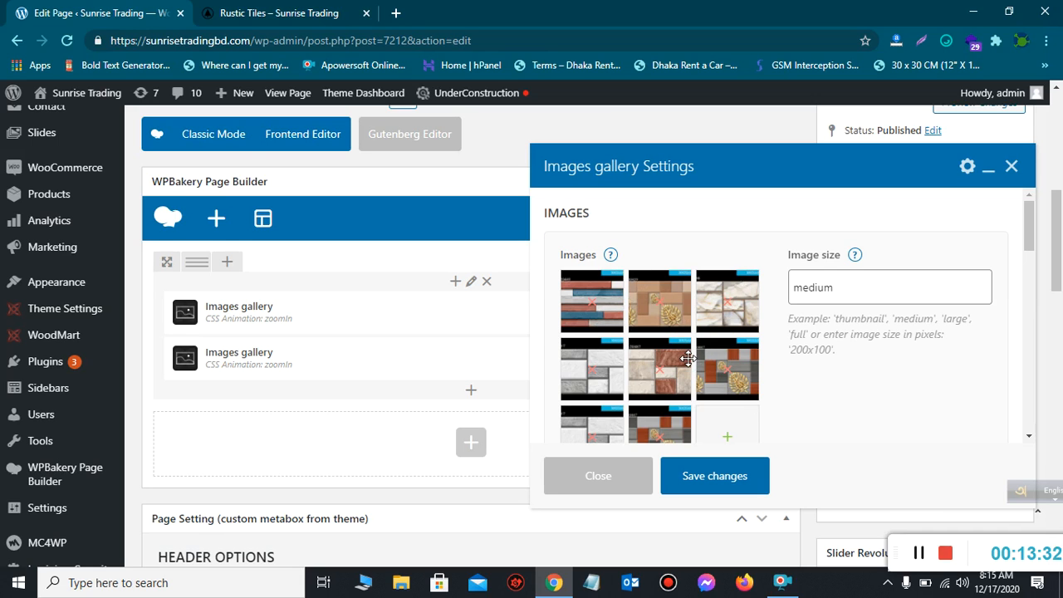
pyautogui.click(262, 13)
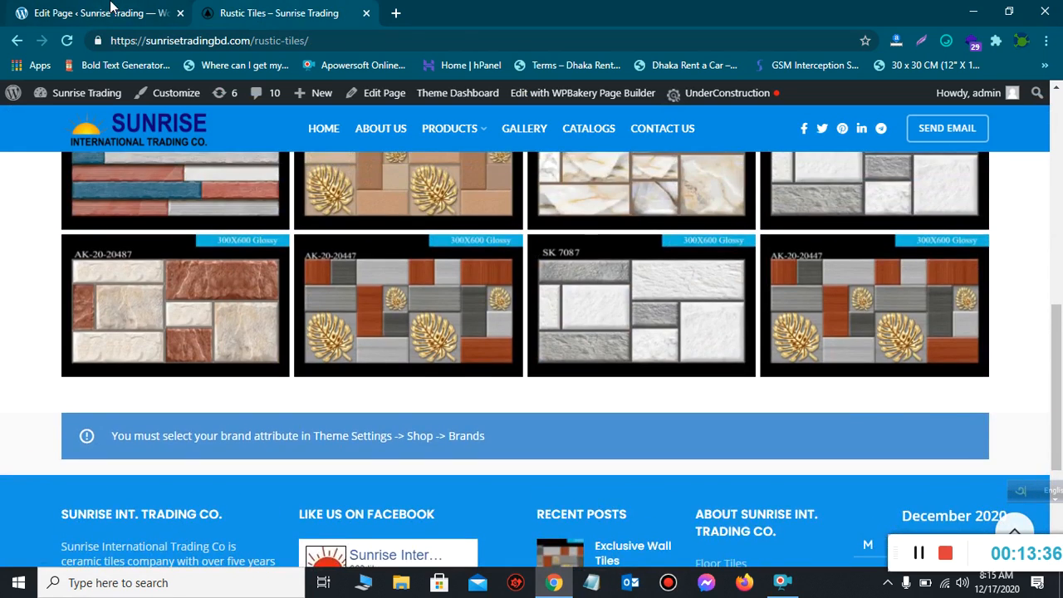
pyautogui.click(111, 10)
pyautogui.scroll(-2, 724, 395)
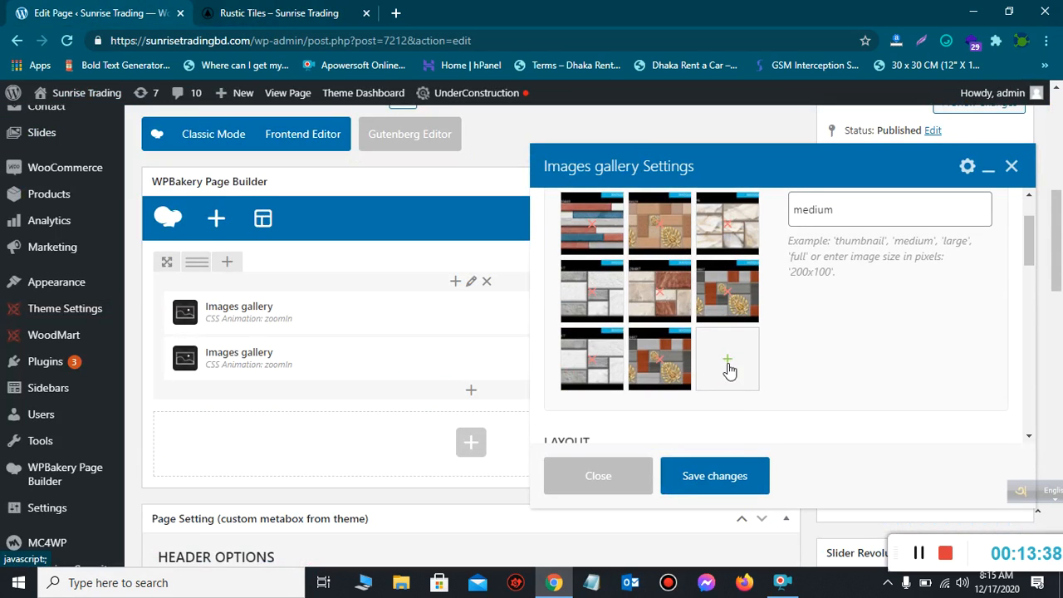
pyautogui.click(728, 360)
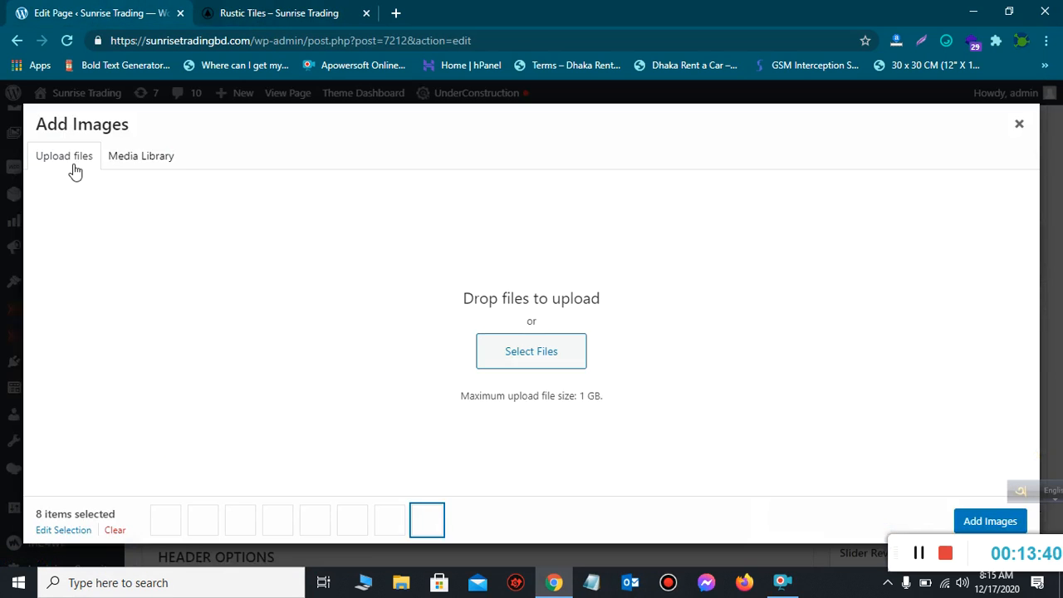
pyautogui.click(556, 356)
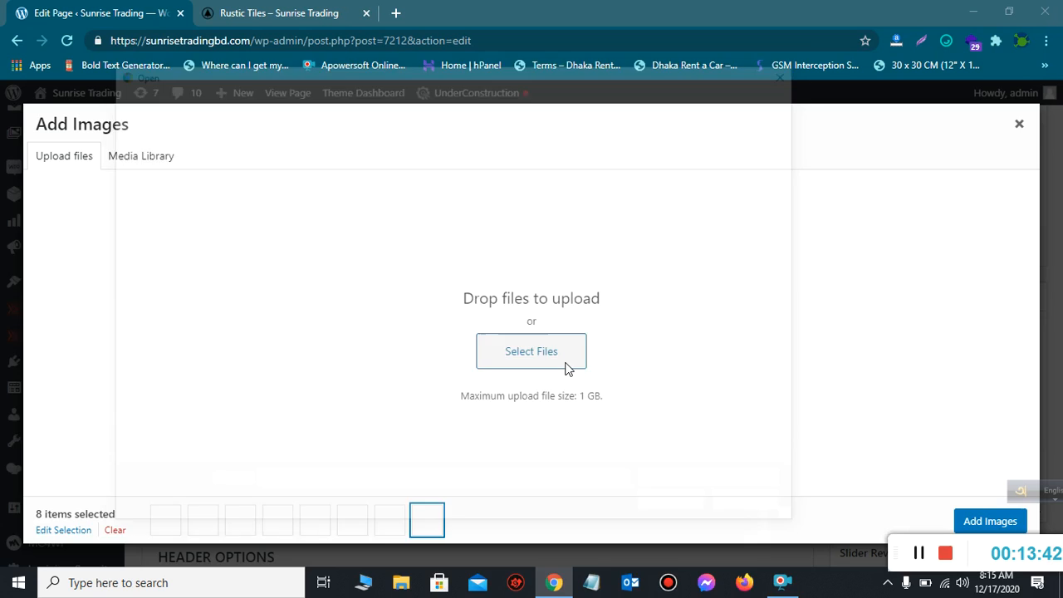
pyautogui.scroll(-1, 383, 336)
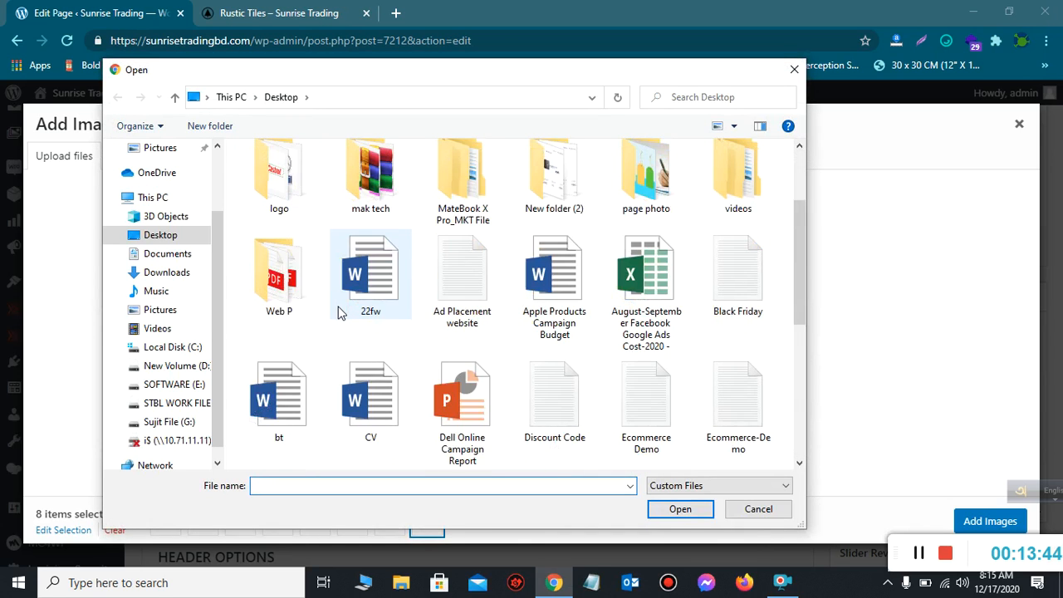
pyautogui.scroll(-2, 391, 344)
pyautogui.click(595, 439)
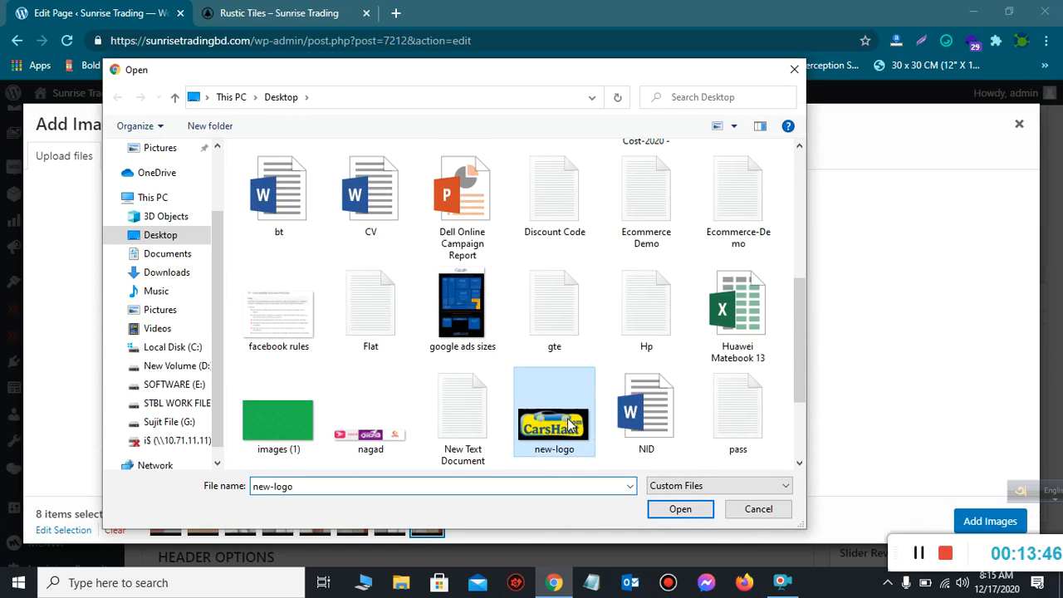
pyautogui.click(794, 69)
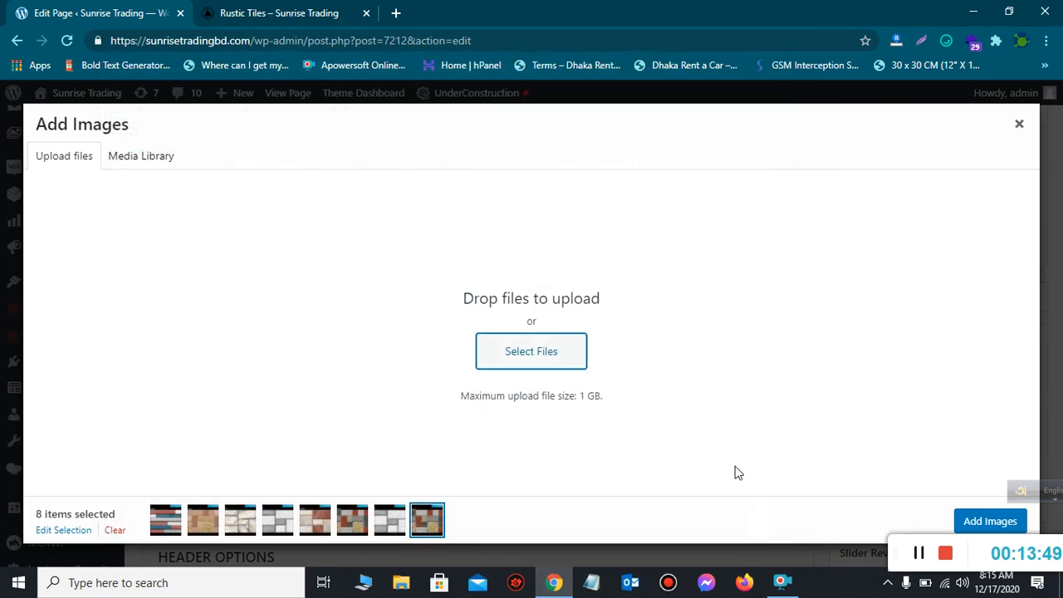
# - Confirm the gallery's selected images, save its settings and update the Rustic Tiles page
pyautogui.click(995, 530)
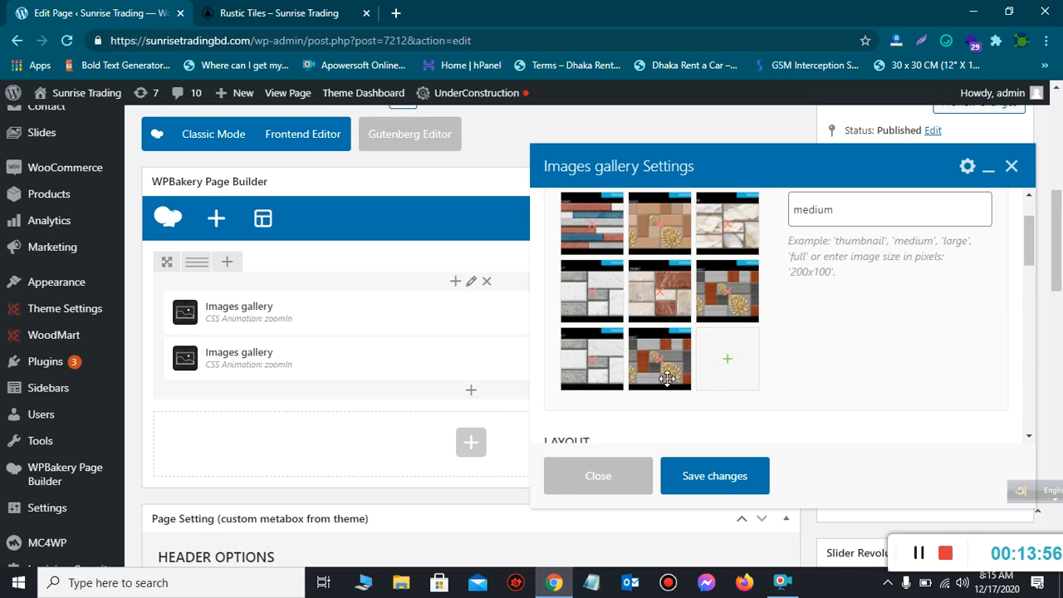
pyautogui.scroll(-2, 666, 369)
pyautogui.click(724, 487)
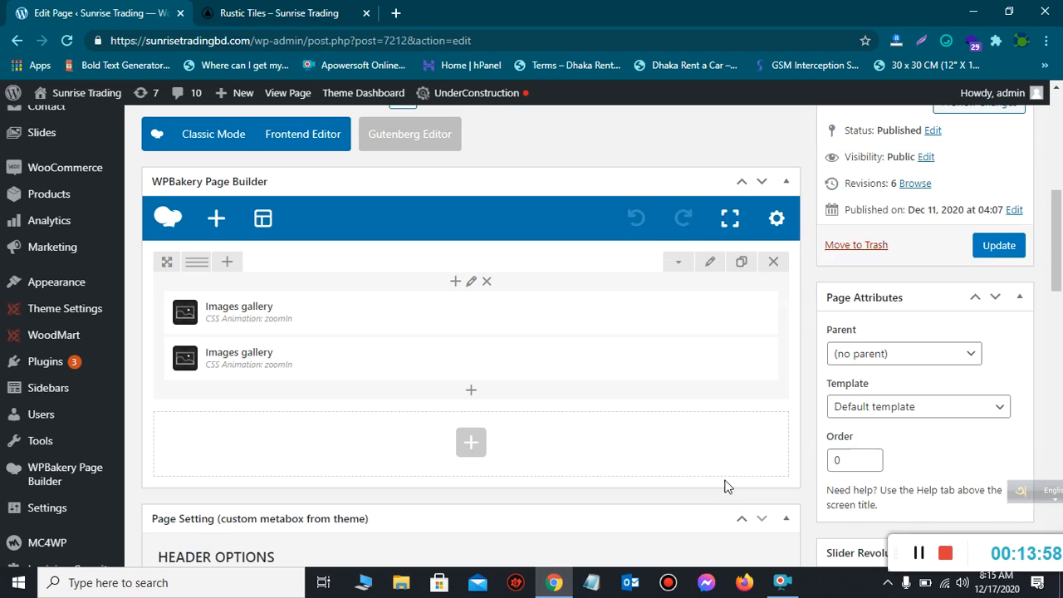
pyautogui.click(1000, 245)
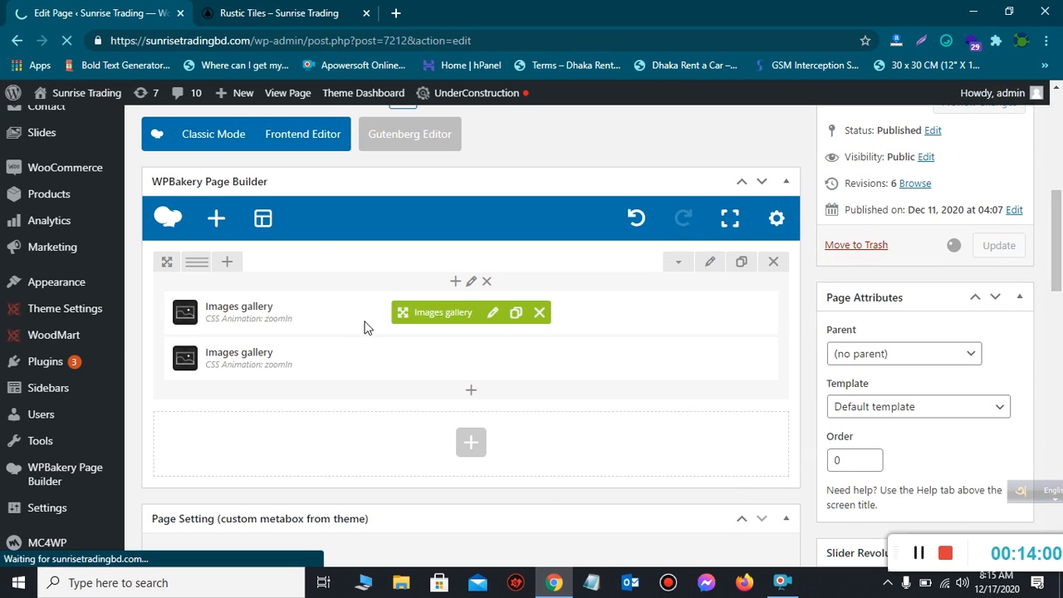
# - Look over the tile images on the live Rustic Tiles page and open the site's About us page
pyautogui.click(279, 13)
pyautogui.scroll(10, 446, 291)
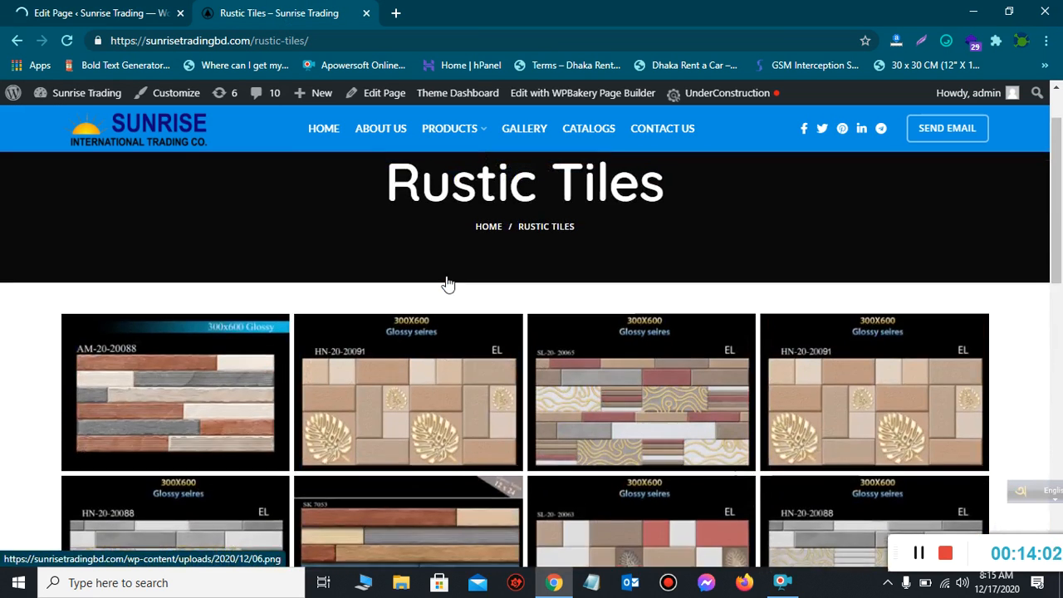
pyautogui.scroll(-10, 446, 284)
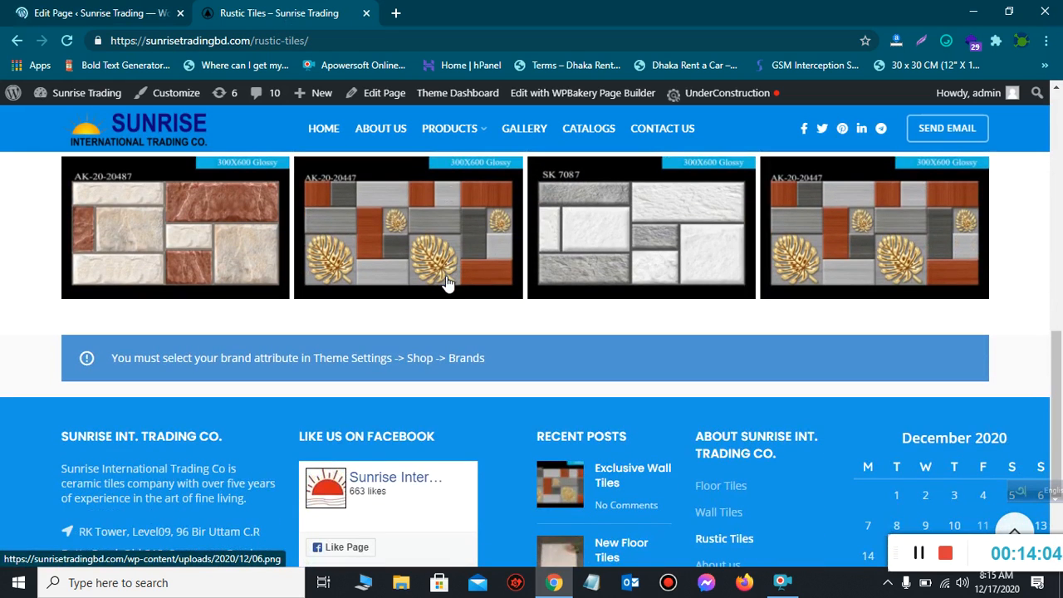
pyautogui.scroll(1, 380, 237)
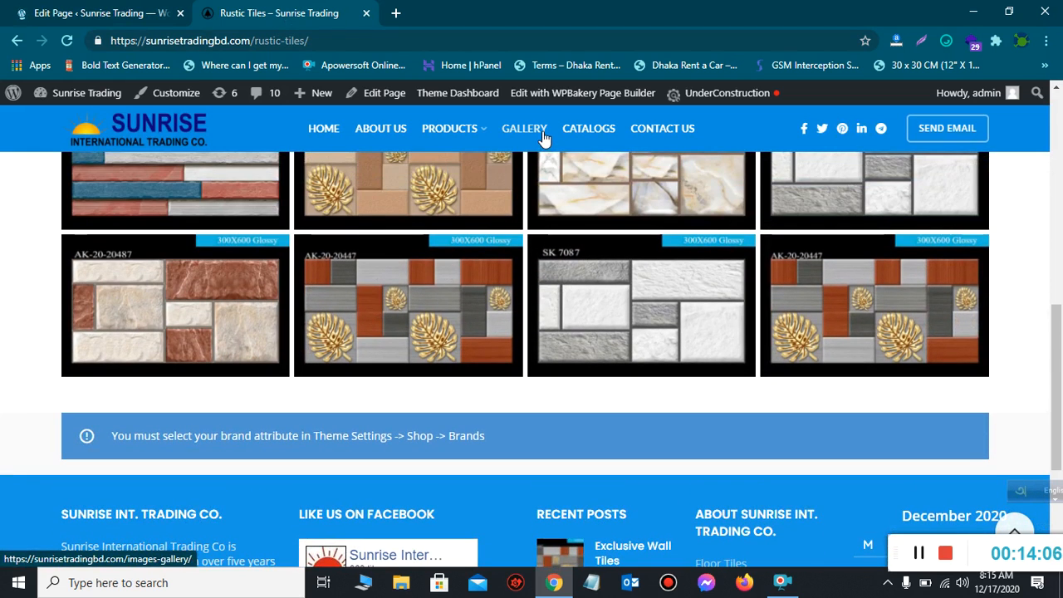
pyautogui.click(385, 134)
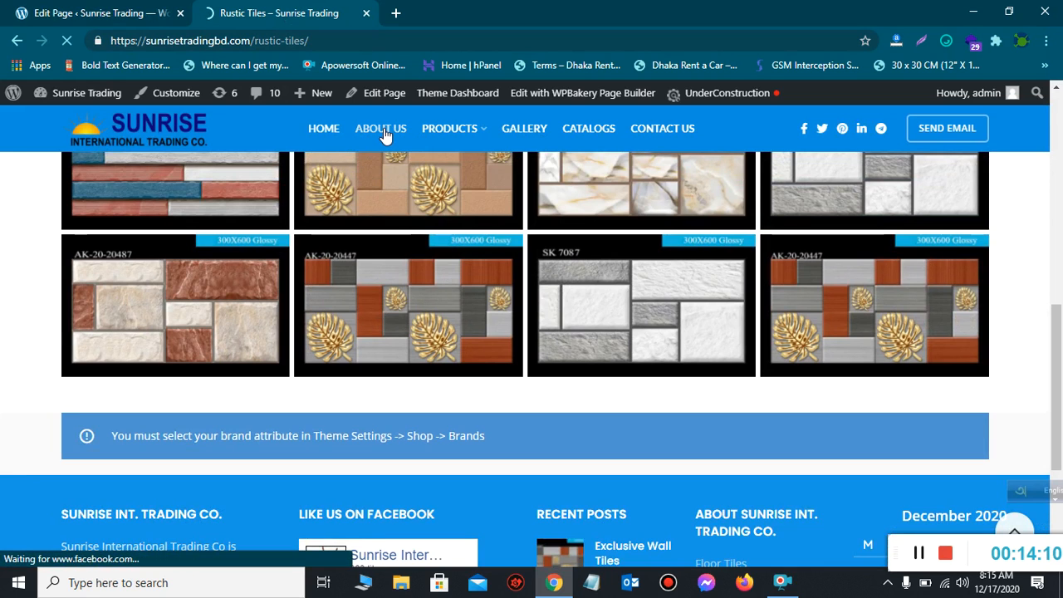
# - Find the About us page in the WordPress pages list and open it for editing
pyautogui.click(150, 14)
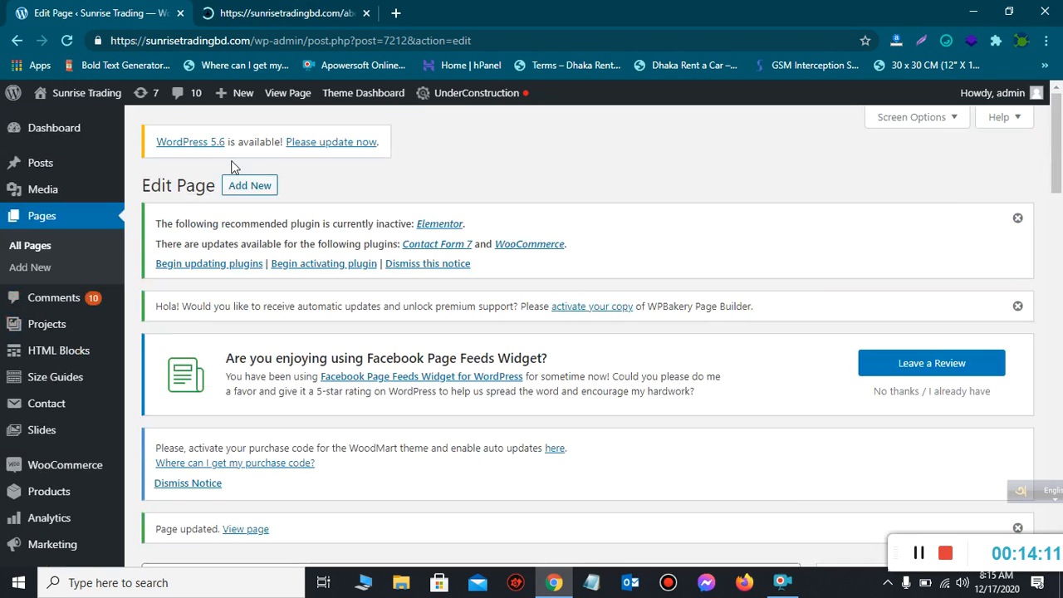
pyautogui.click(43, 216)
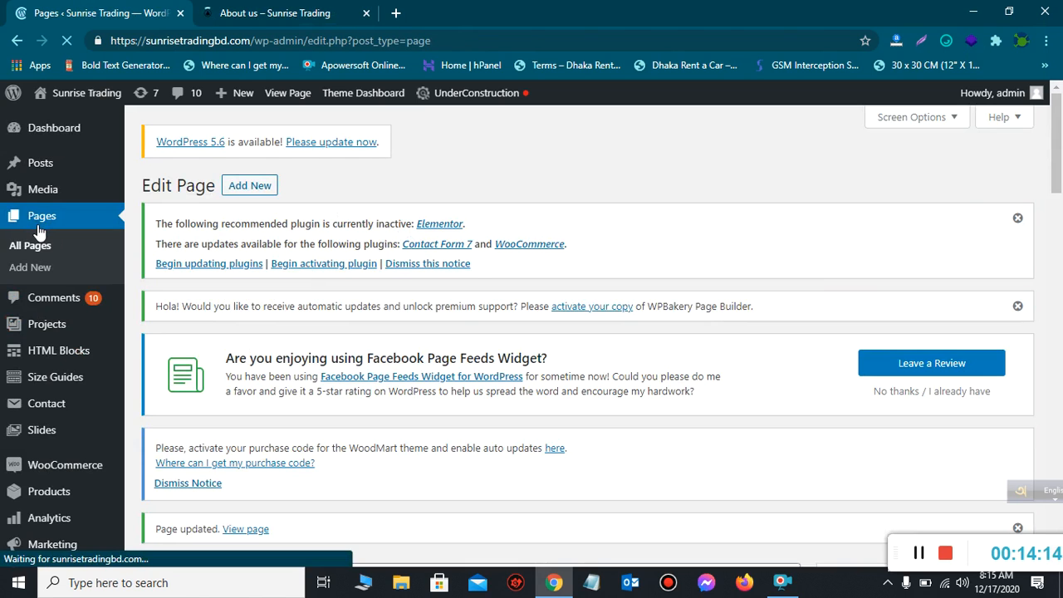
pyautogui.scroll(-1, 715, 428)
pyautogui.scroll(-4, 714, 428)
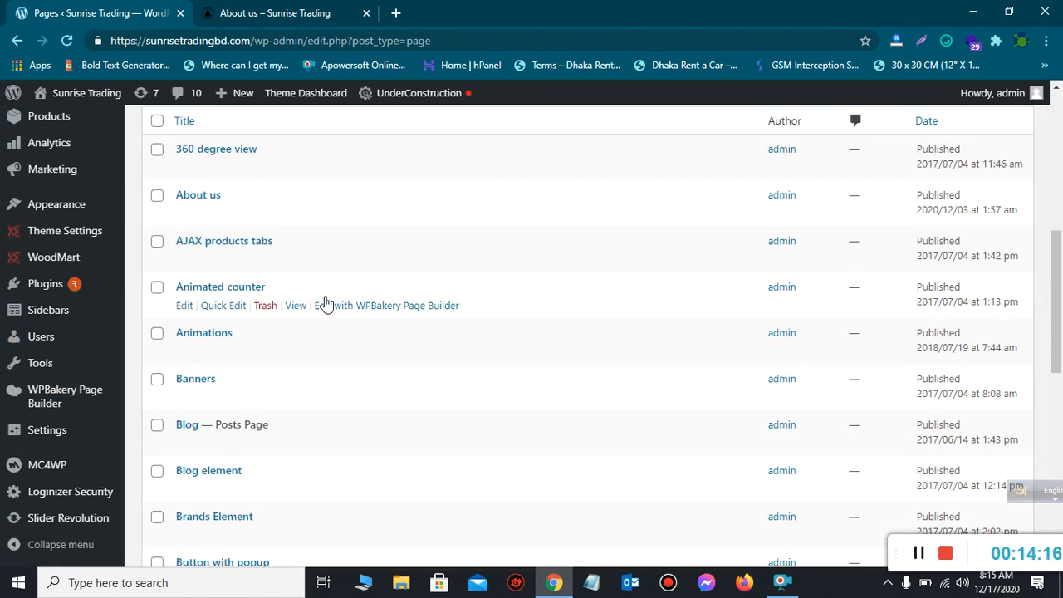
pyautogui.scroll(-7, 284, 289)
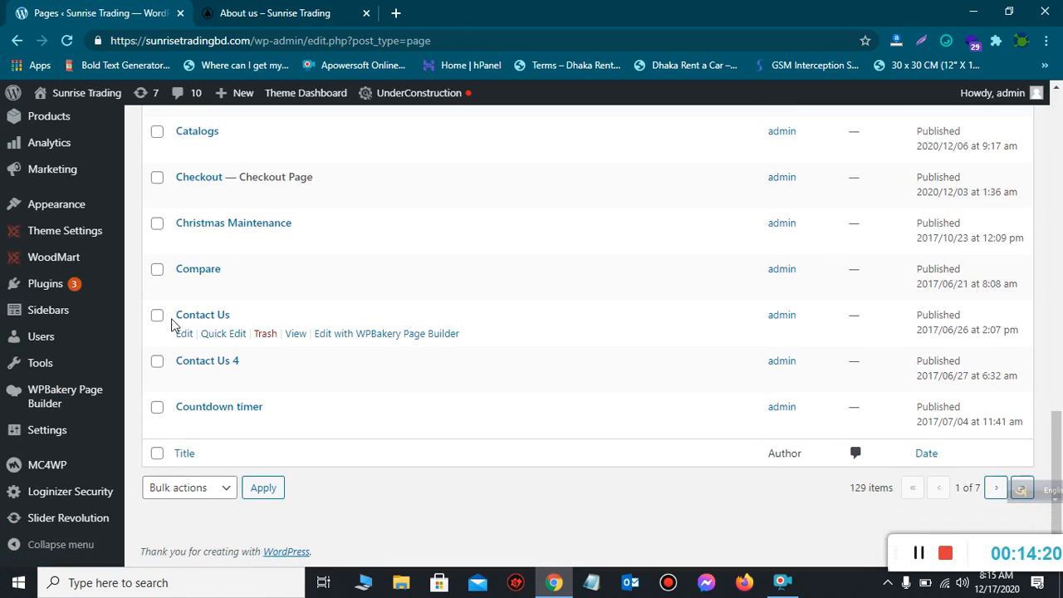
pyautogui.scroll(4, 256, 303)
pyautogui.scroll(6, 477, 263)
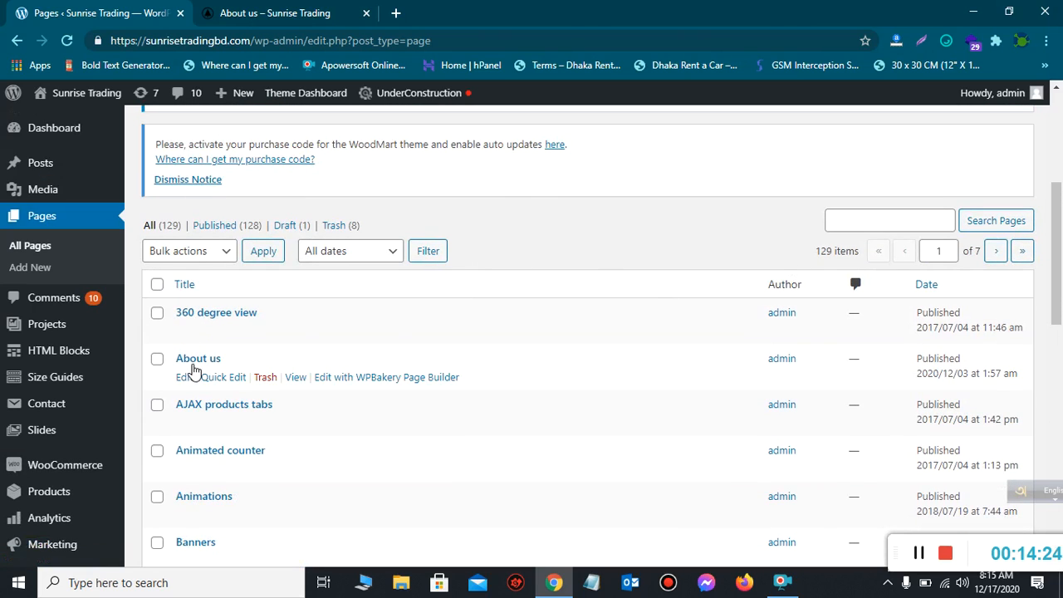
pyautogui.click(184, 379)
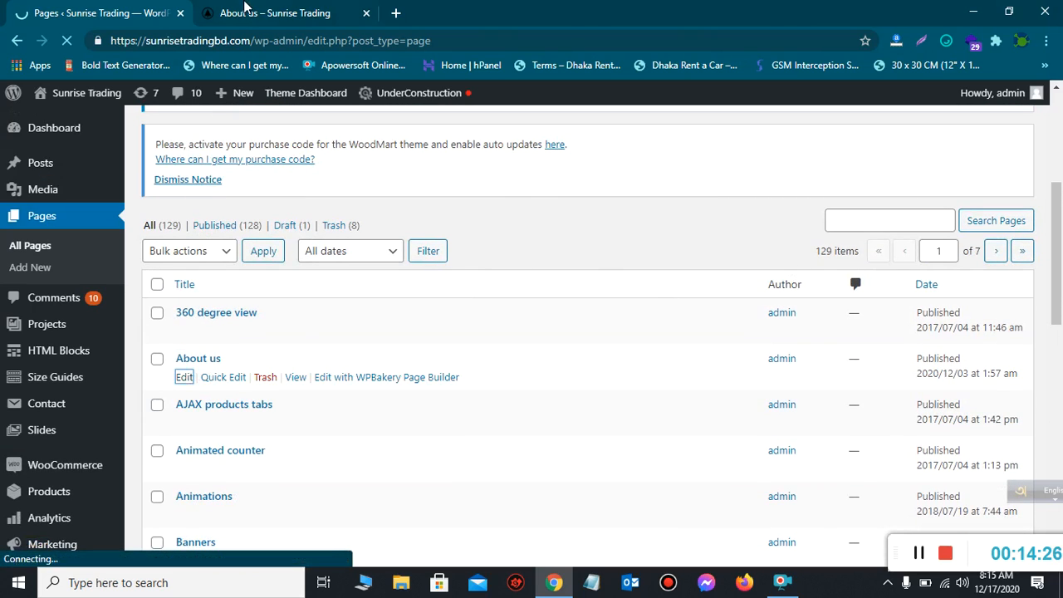
# - Review the company text and footer contact details on the live About us page and return to its editor
pyautogui.click(274, 12)
pyautogui.scroll(-2, 387, 364)
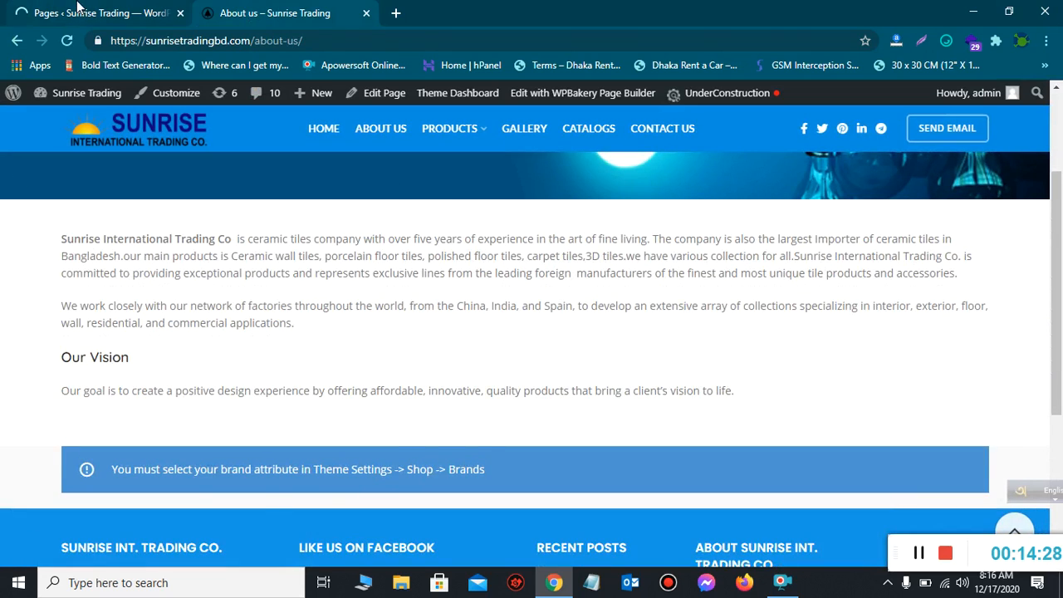
pyautogui.click(76, 9)
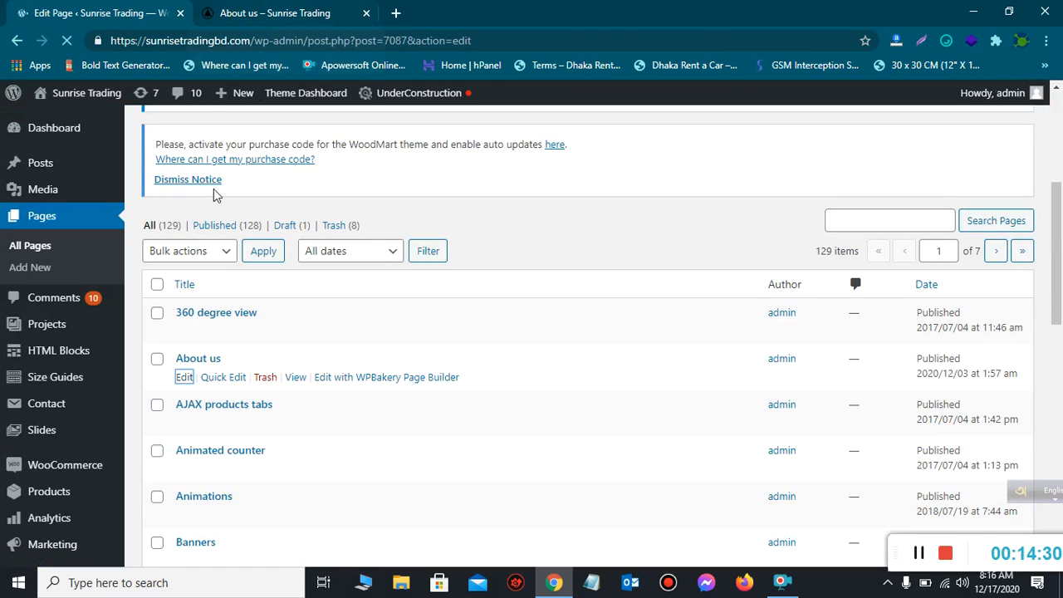
pyautogui.click(293, 8)
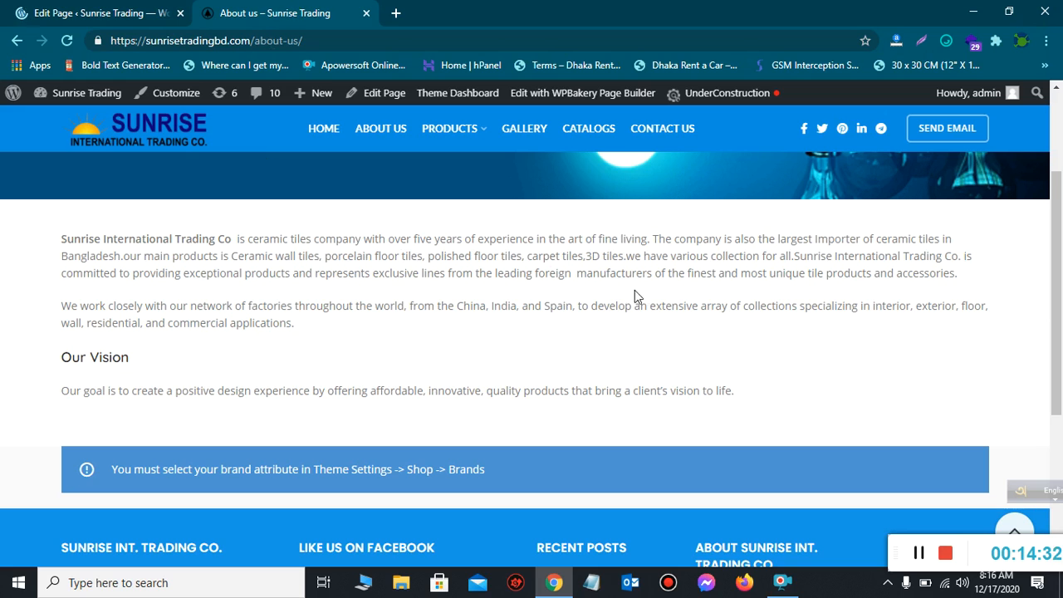
pyautogui.scroll(-3, 515, 324)
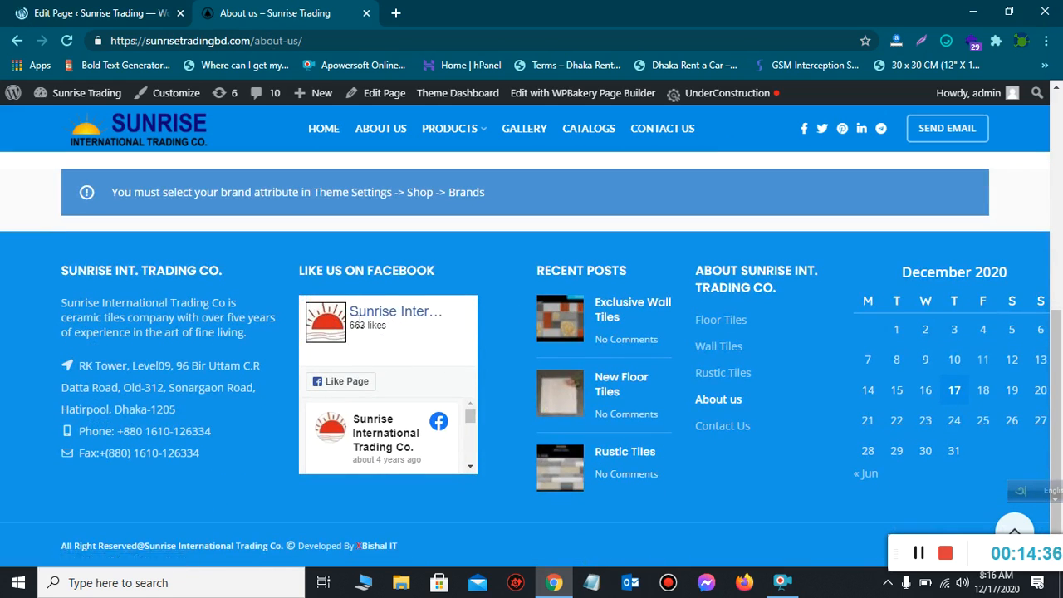
pyautogui.moveTo(86, 291); pyautogui.dragTo(870, 393)
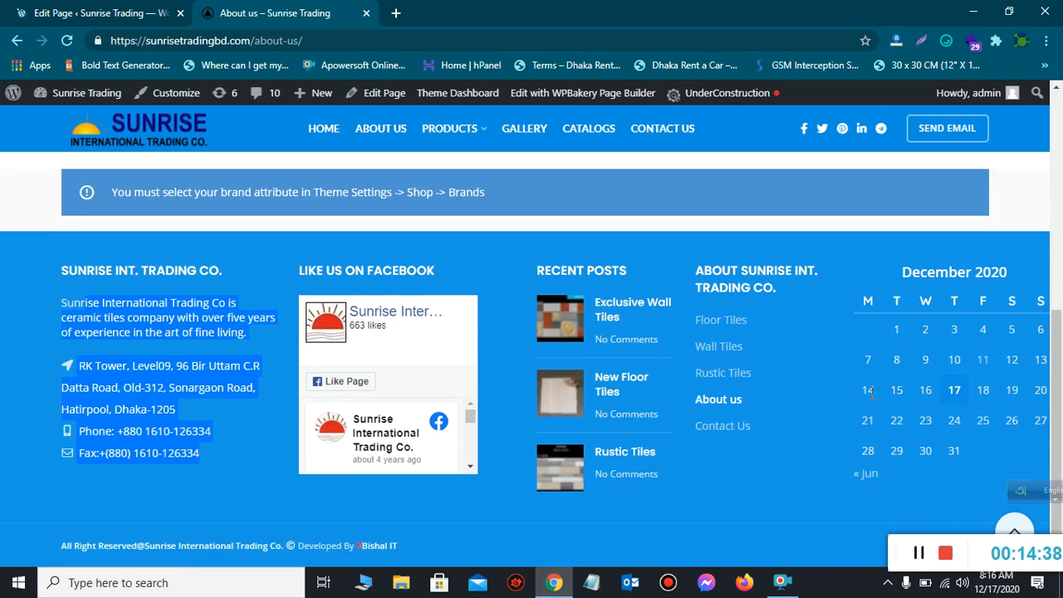
pyautogui.click(93, 10)
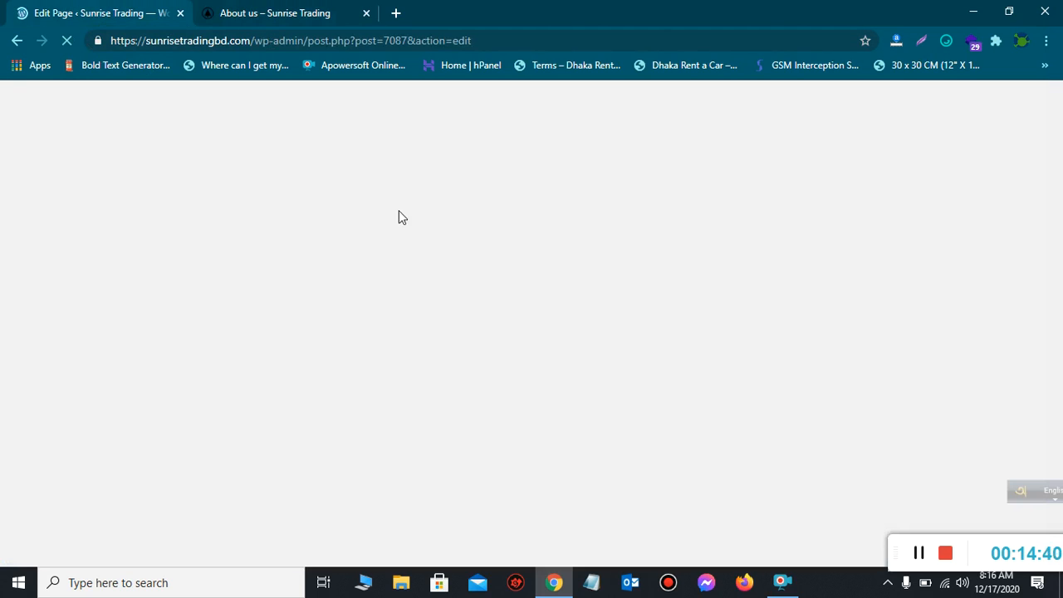